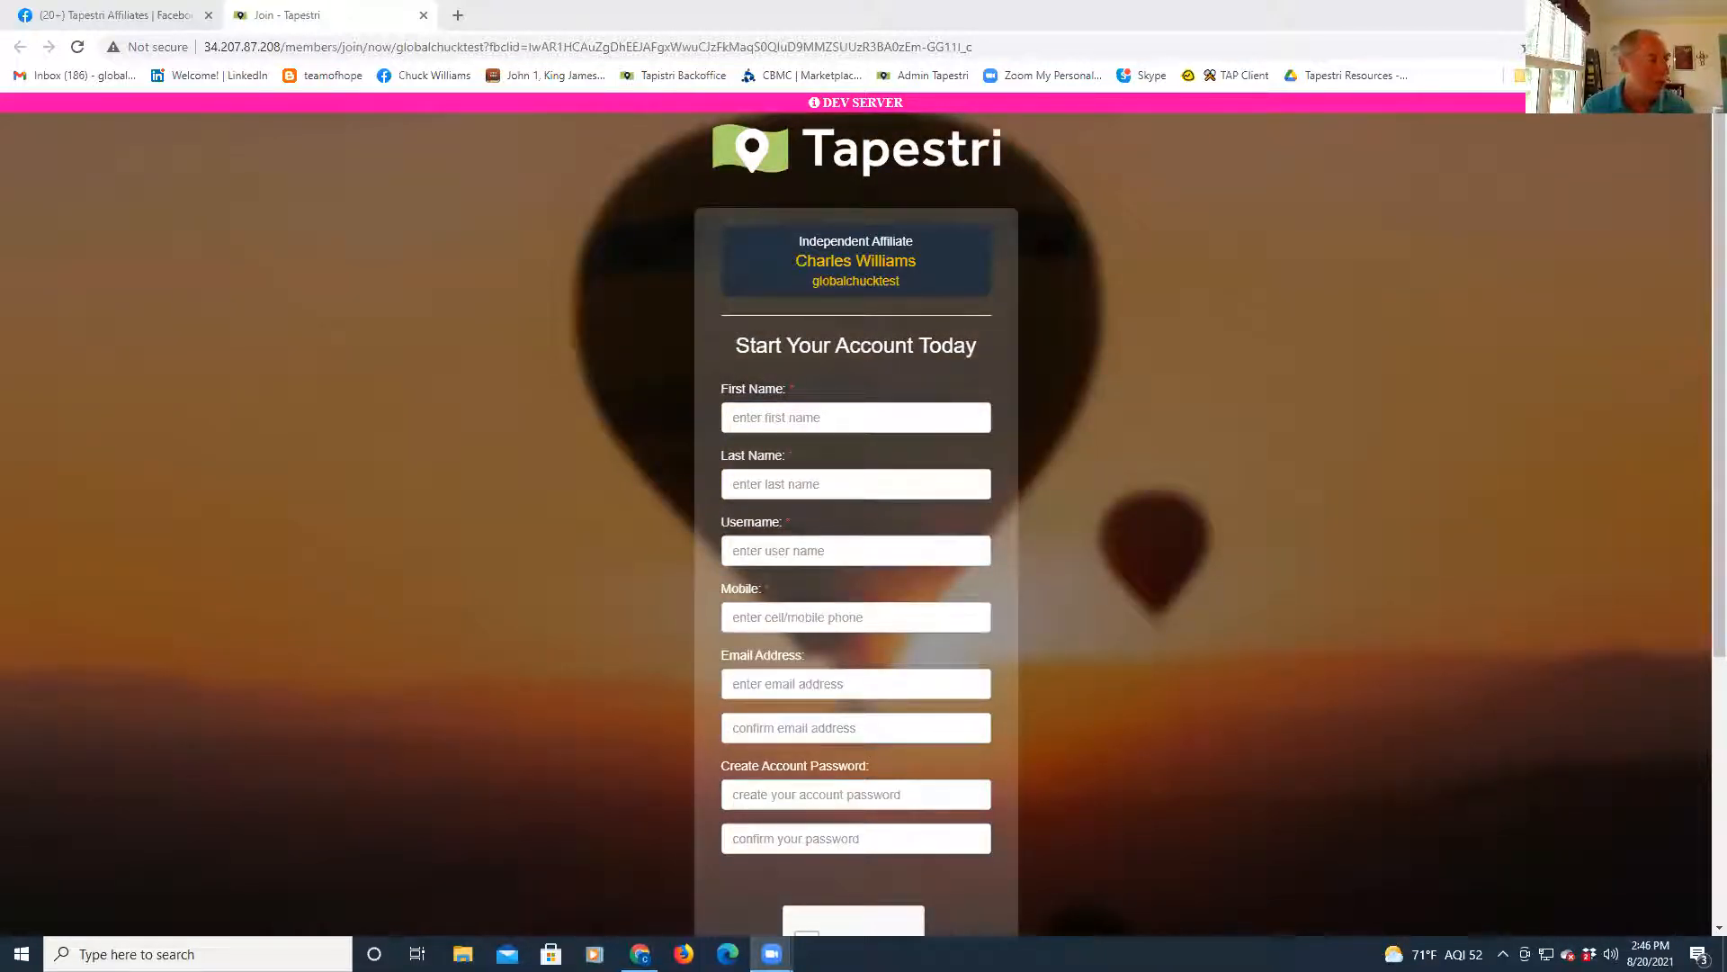
- Put the cursor in the First Name field of the empty Start Your Account Today form
click(801, 420)
- Autofill first and last name from a saved contact and enter a new username
click(801, 420)
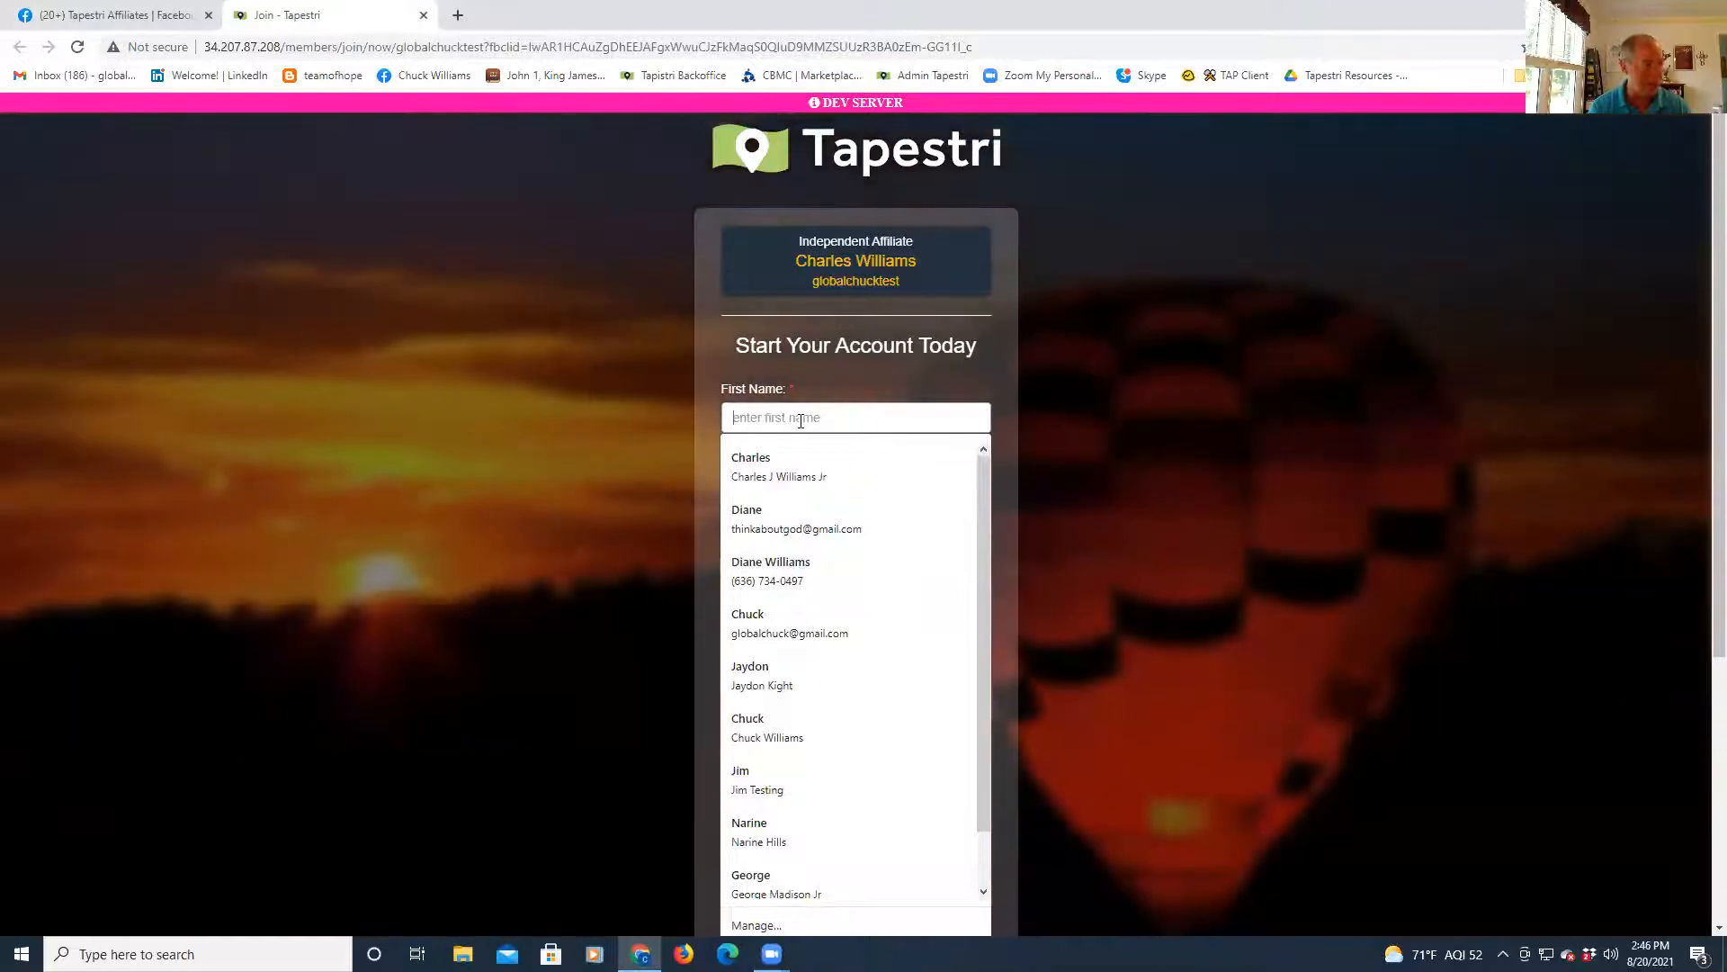
click(761, 465)
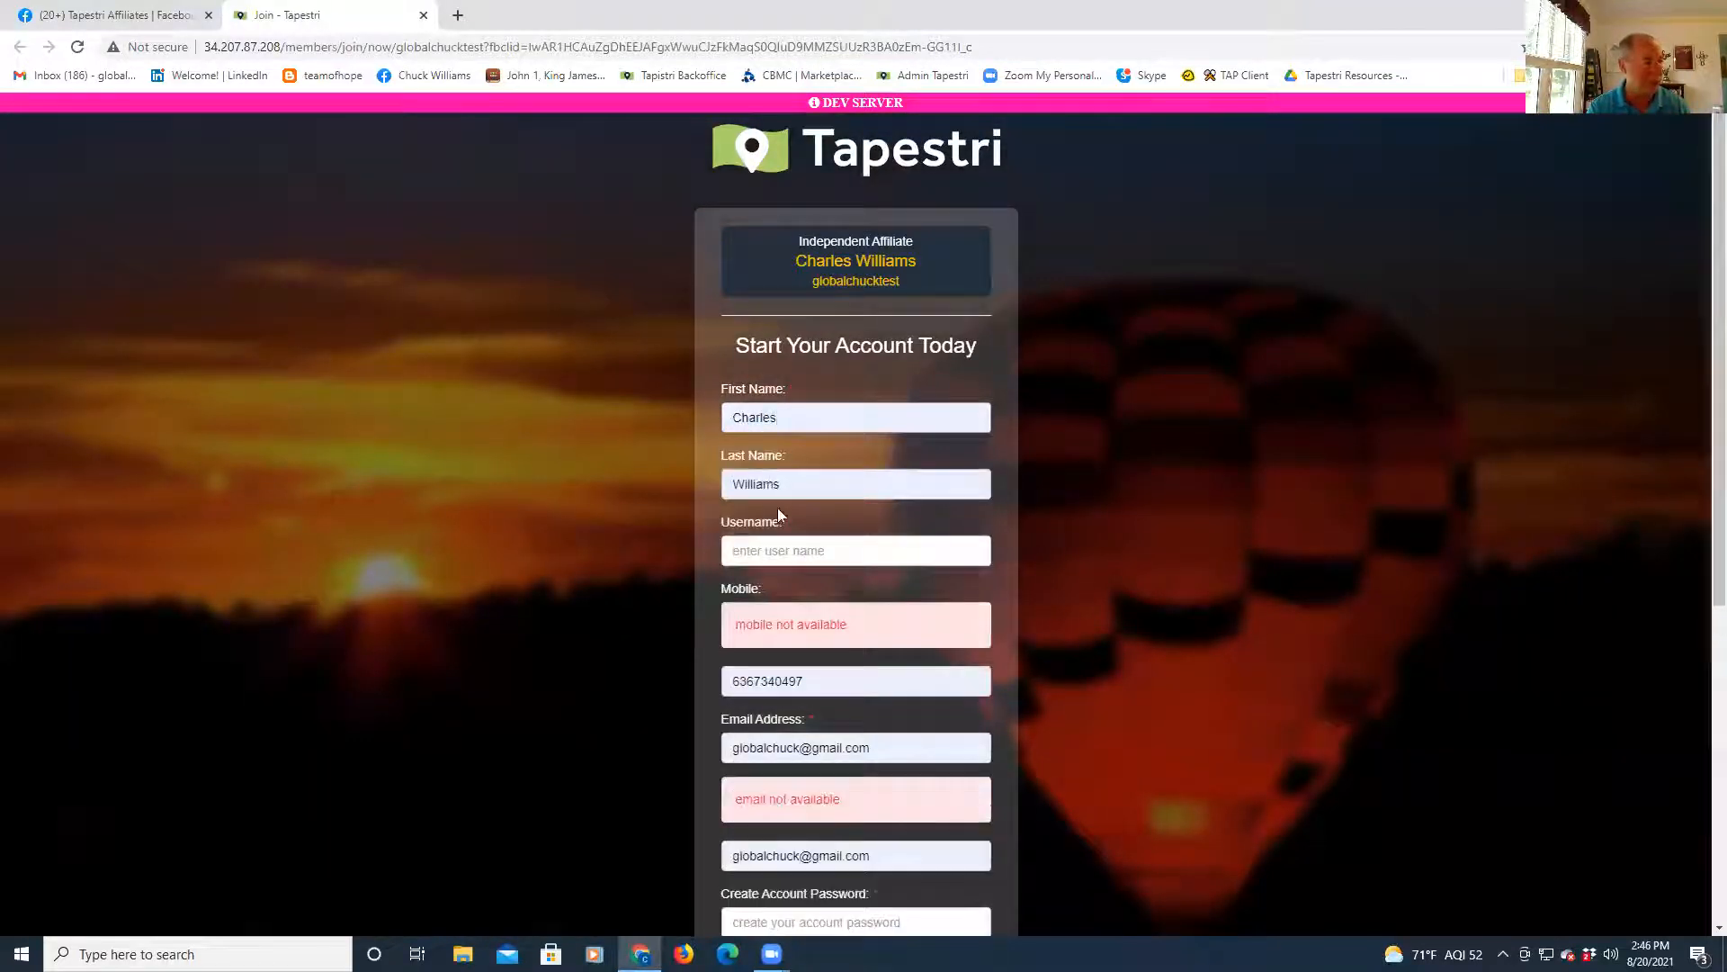
click(782, 559)
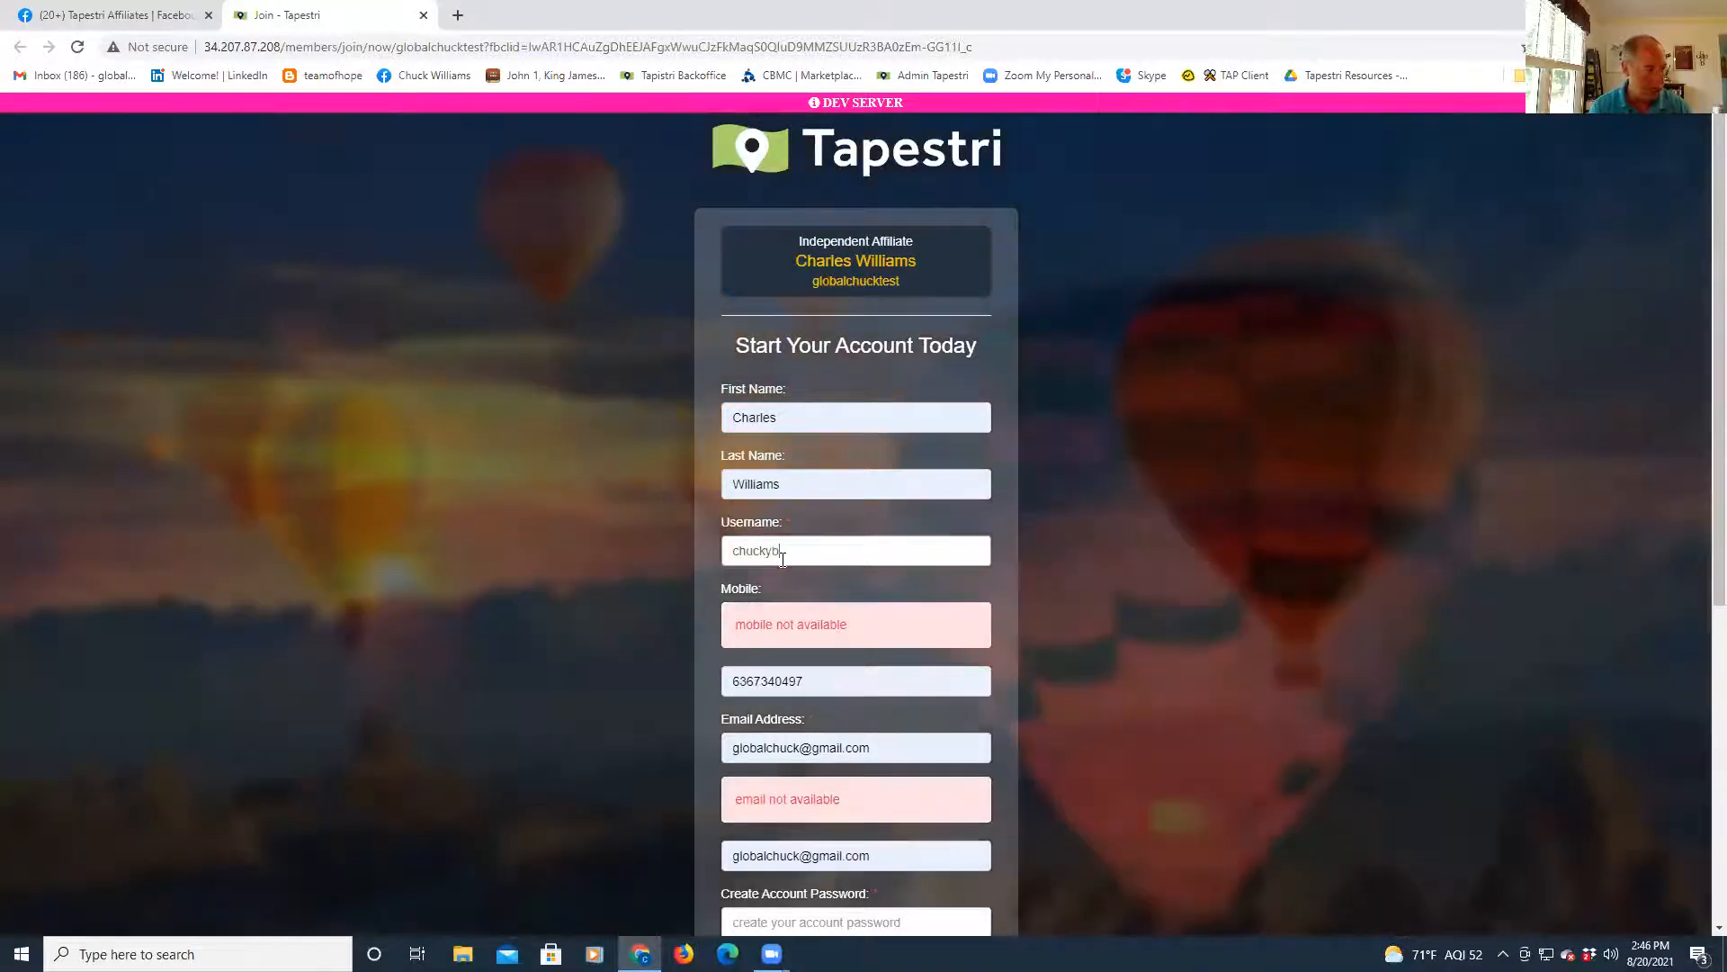
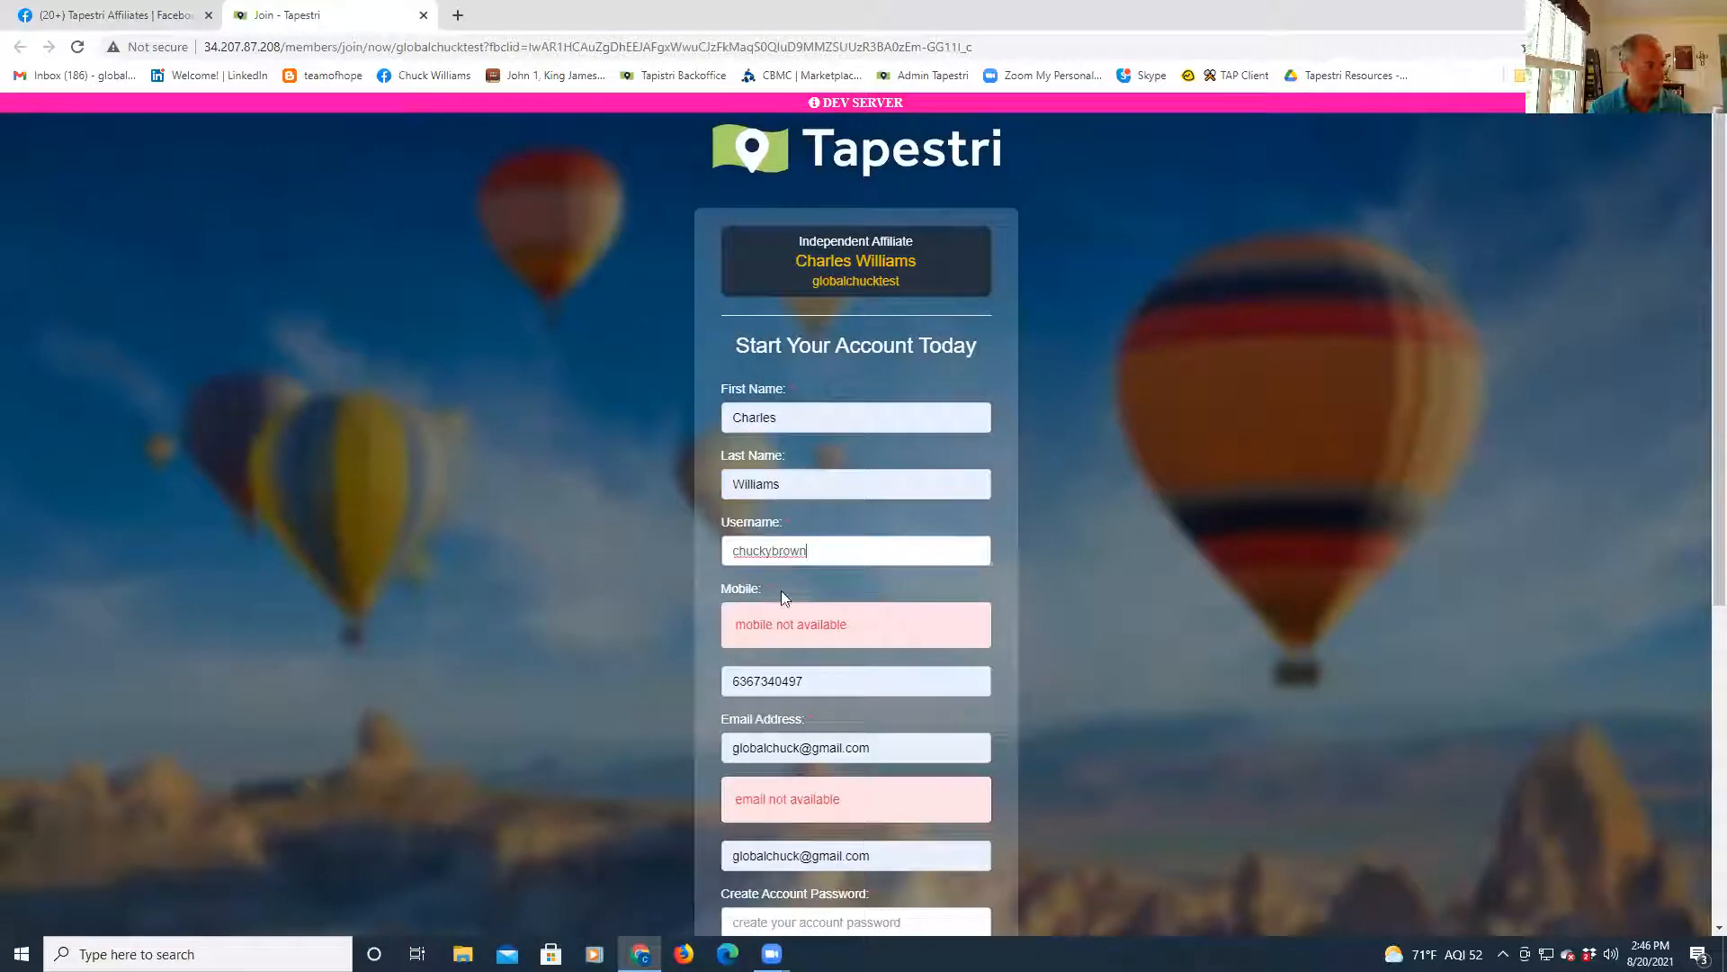
- Replace the mobile number with a different phone number
click(818, 681)
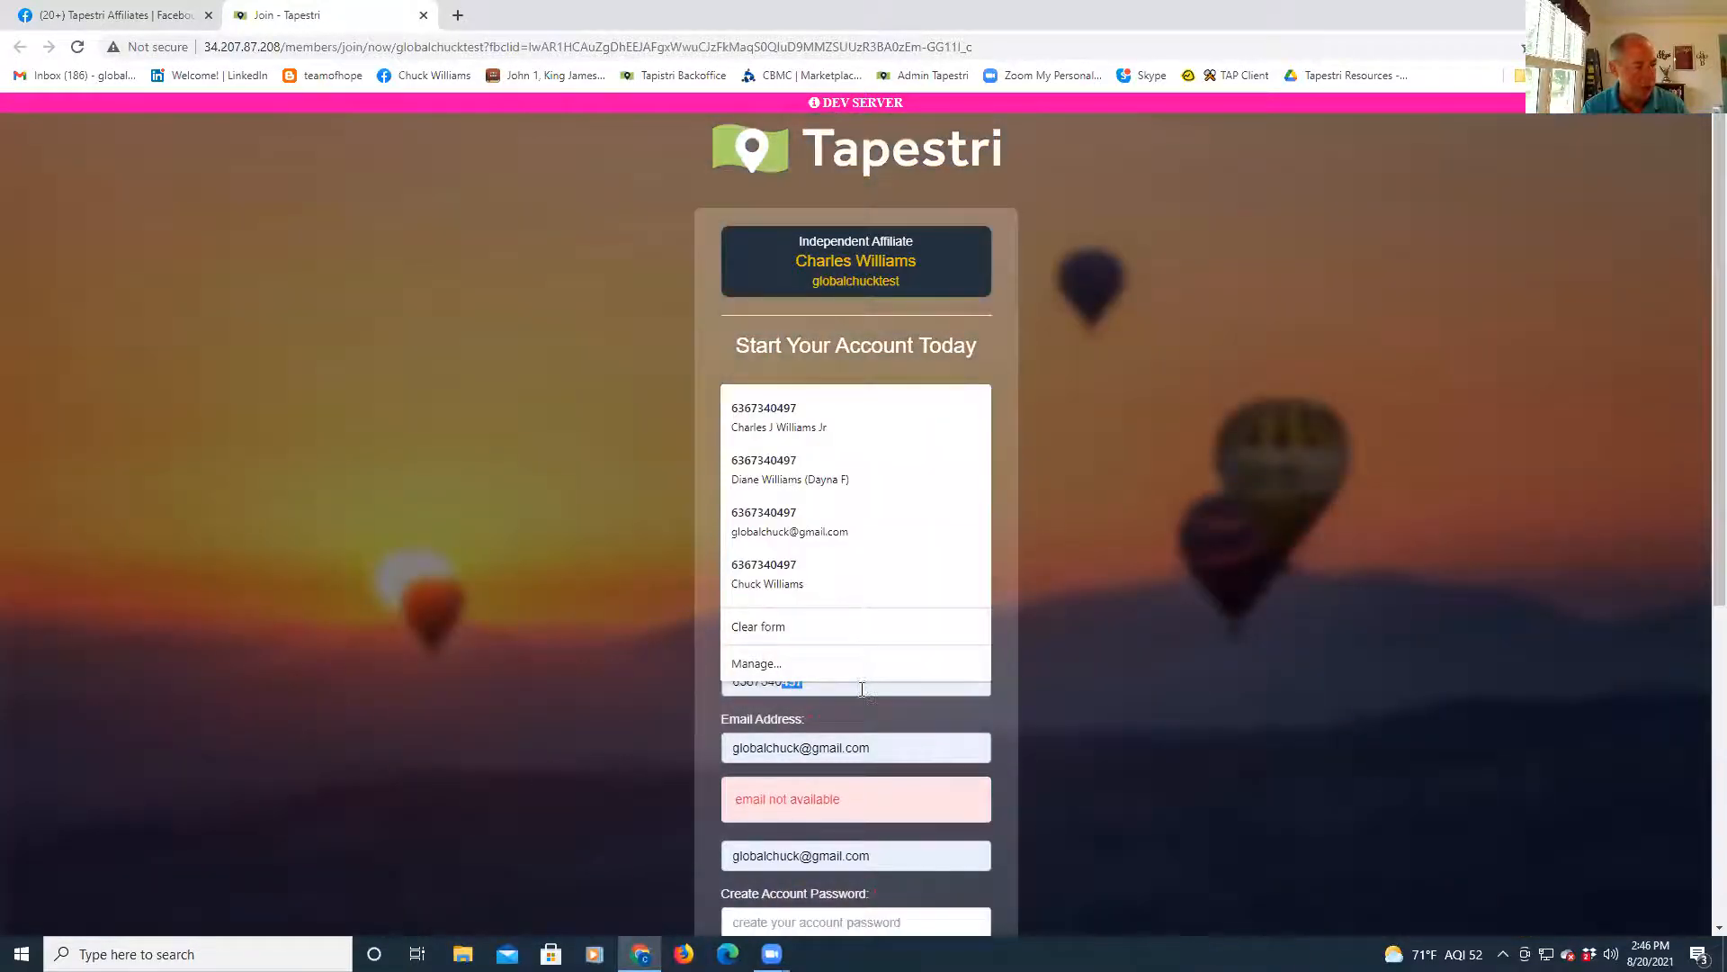
drag(835, 685, 633, 682)
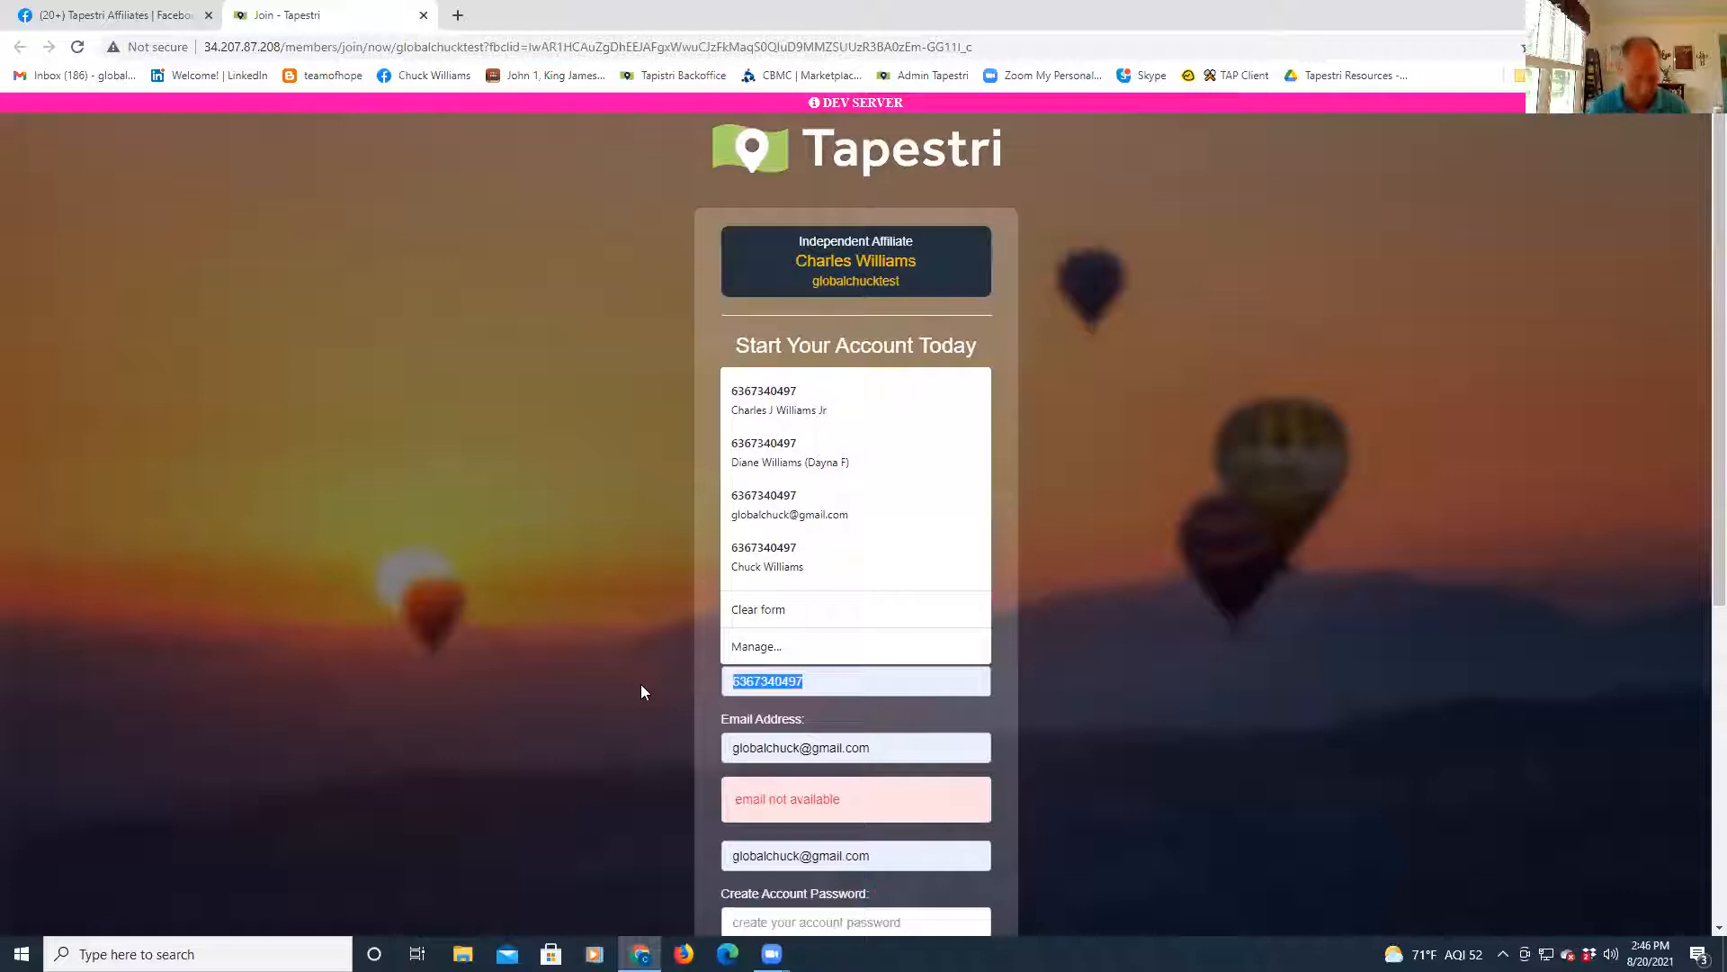
text(4)
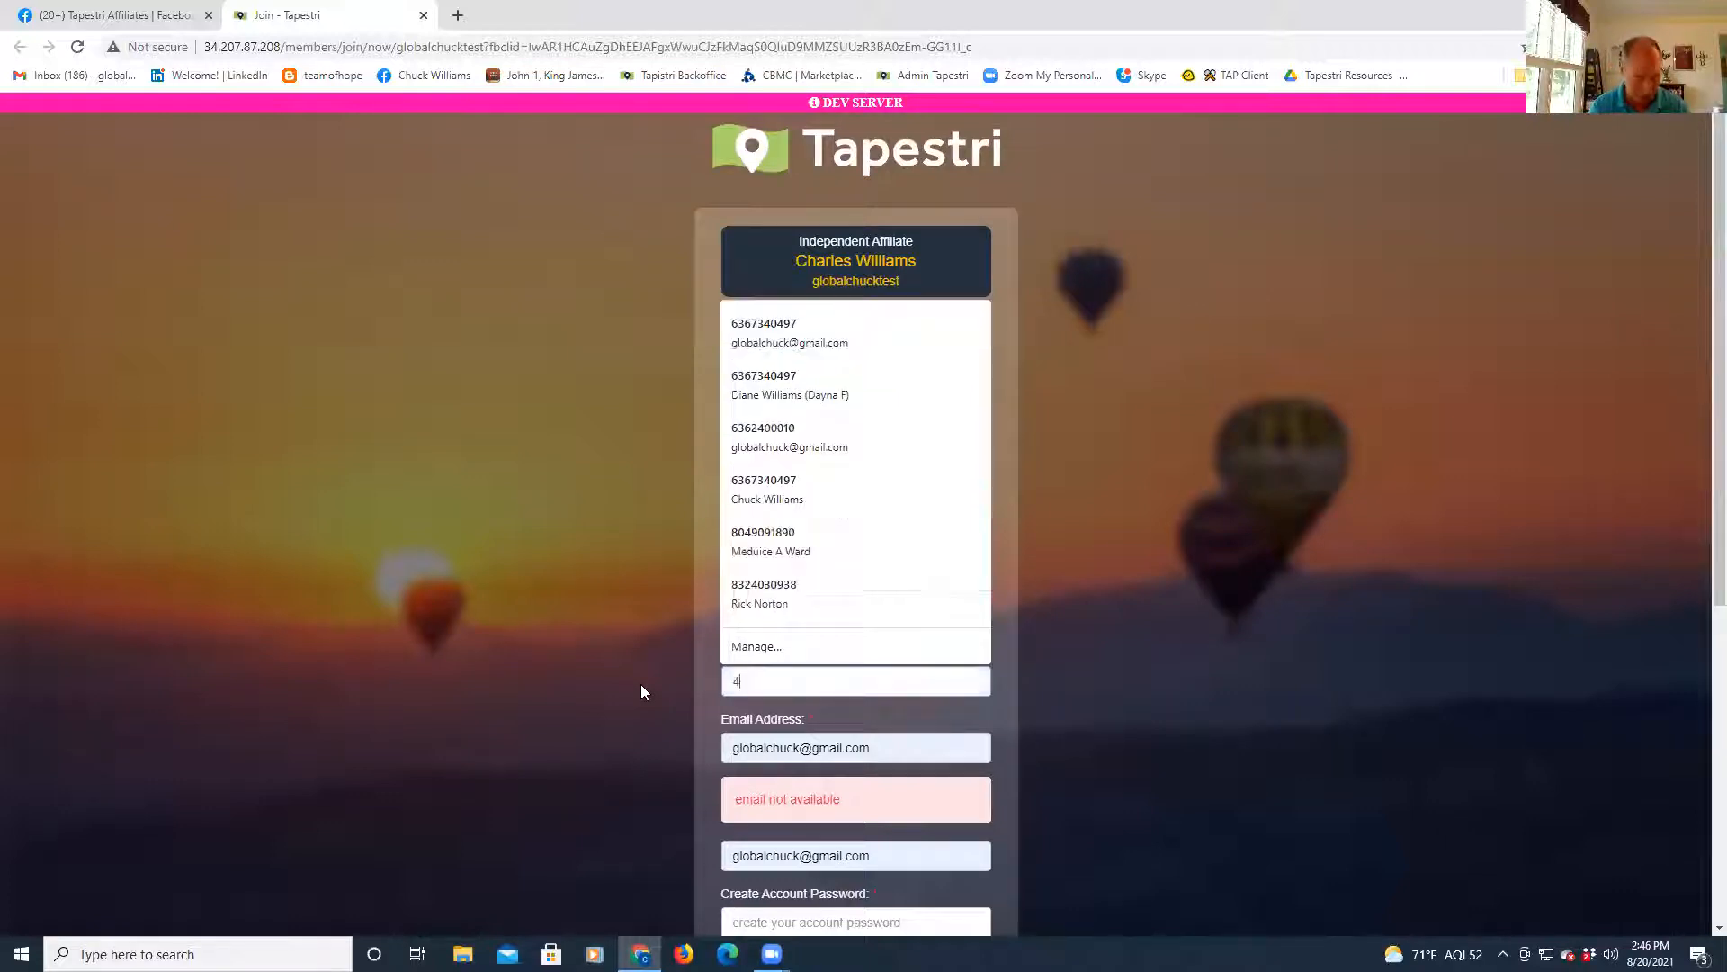
key(BackSpace)
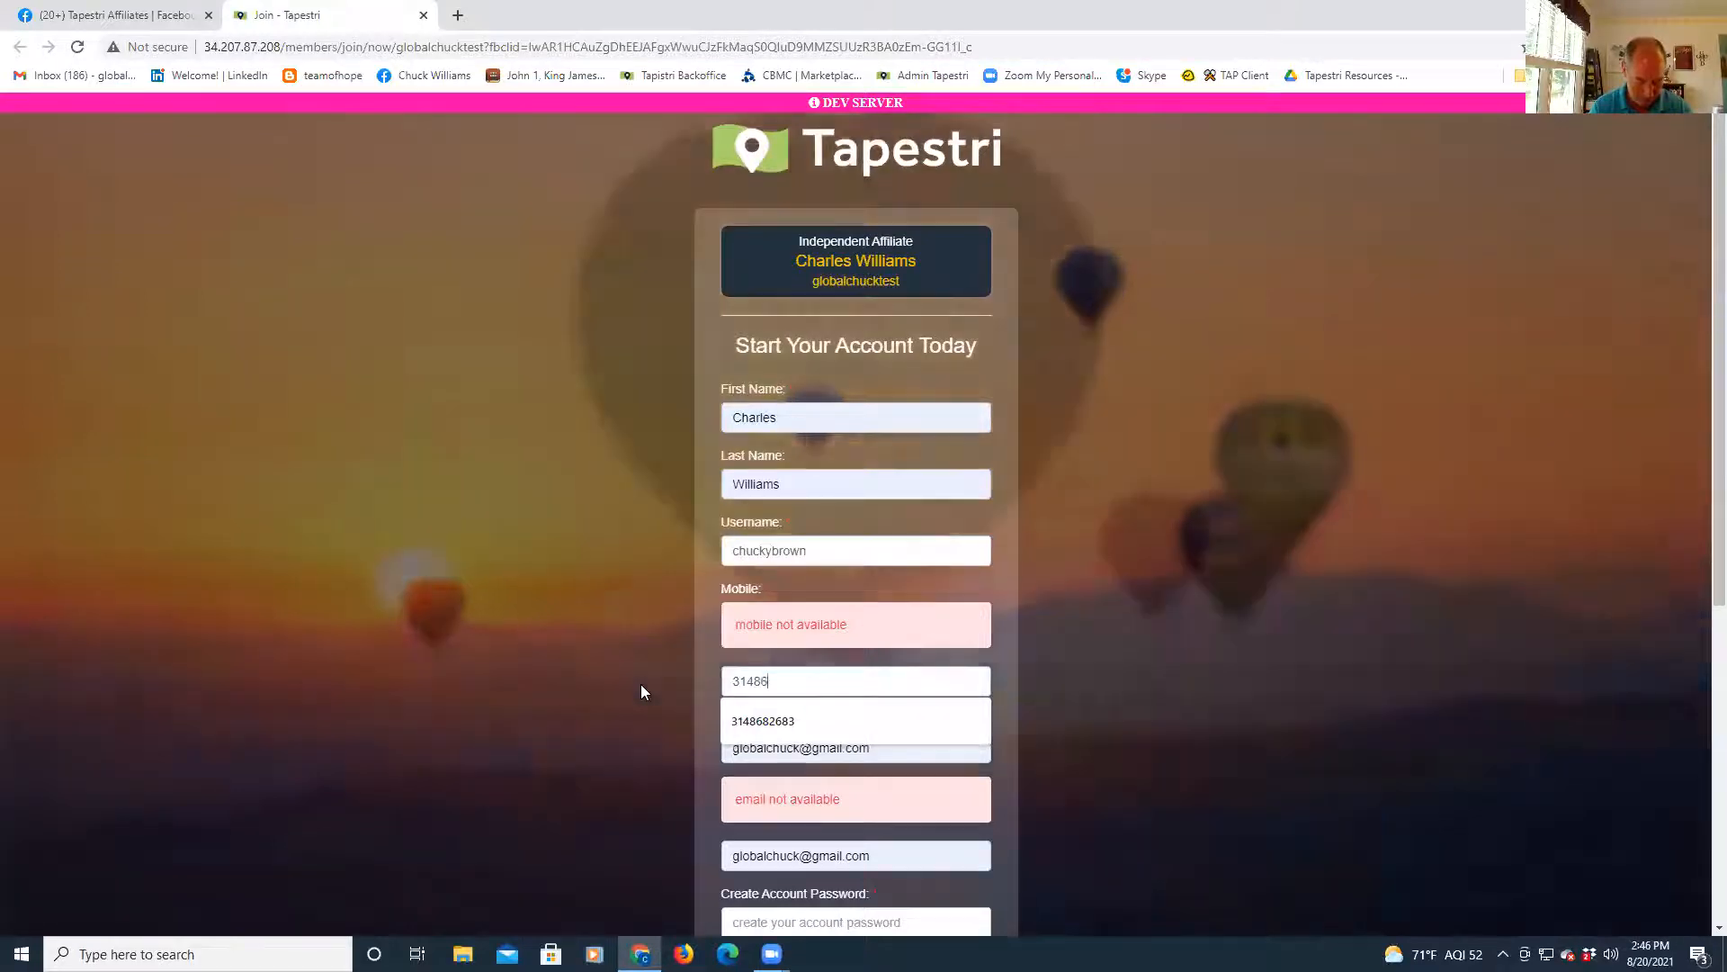
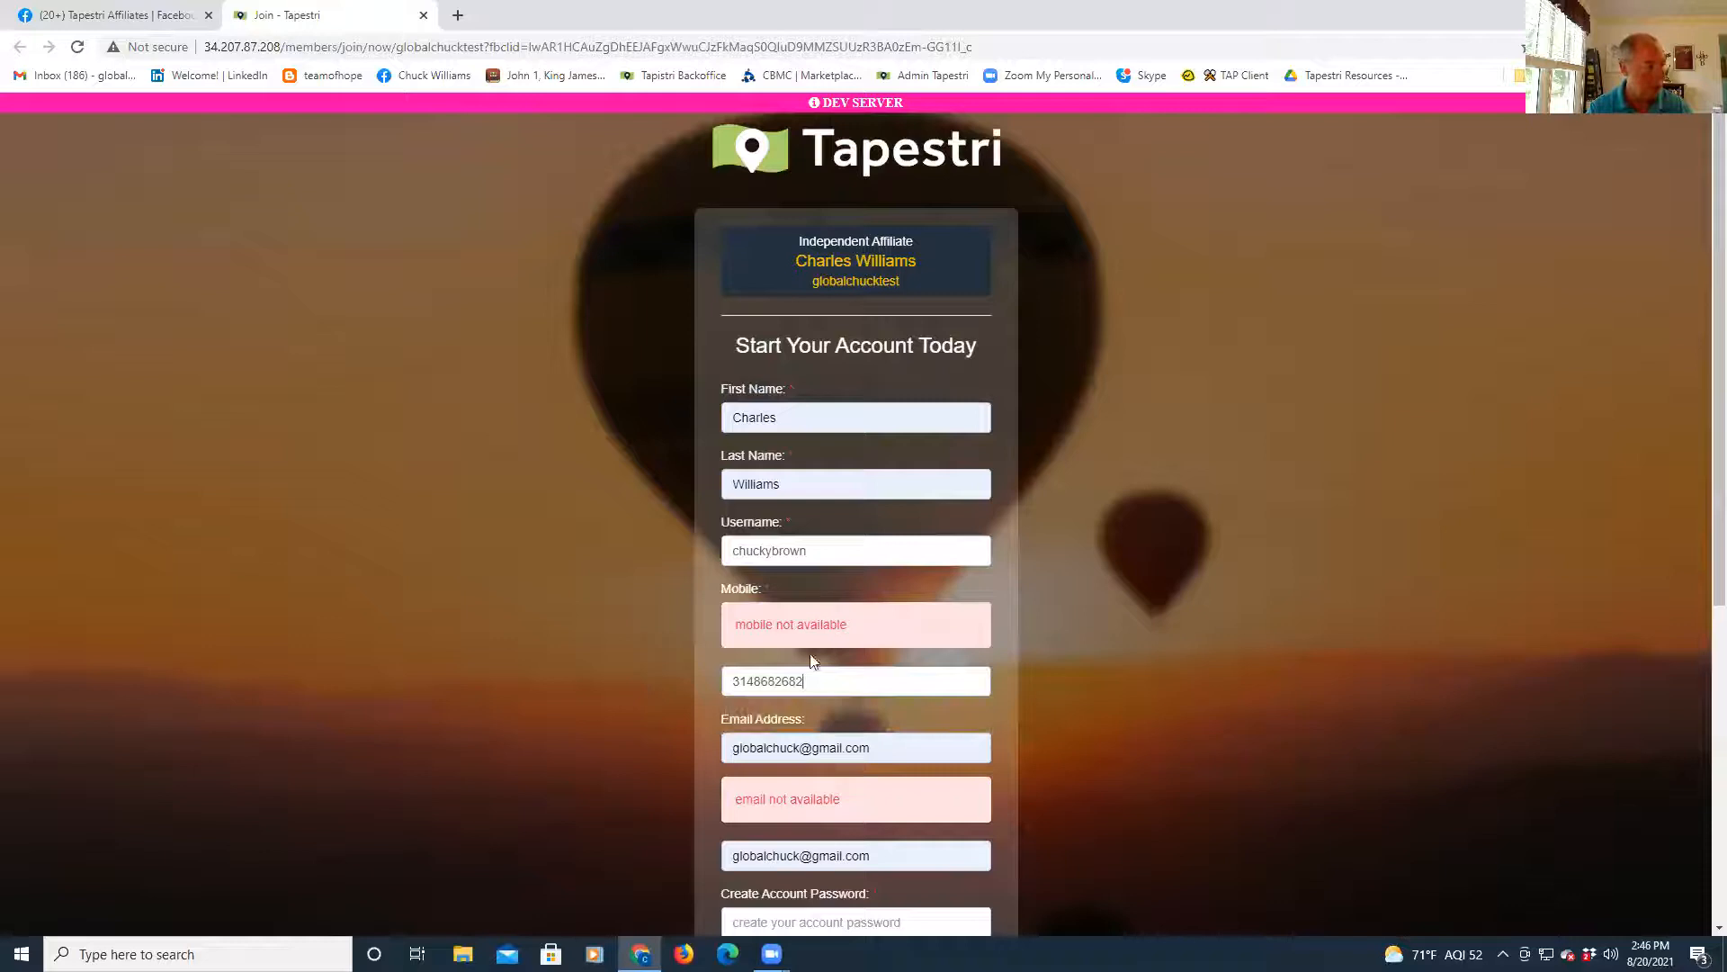
- Change the Email and confirm-email fields to a new matching address
click(795, 751)
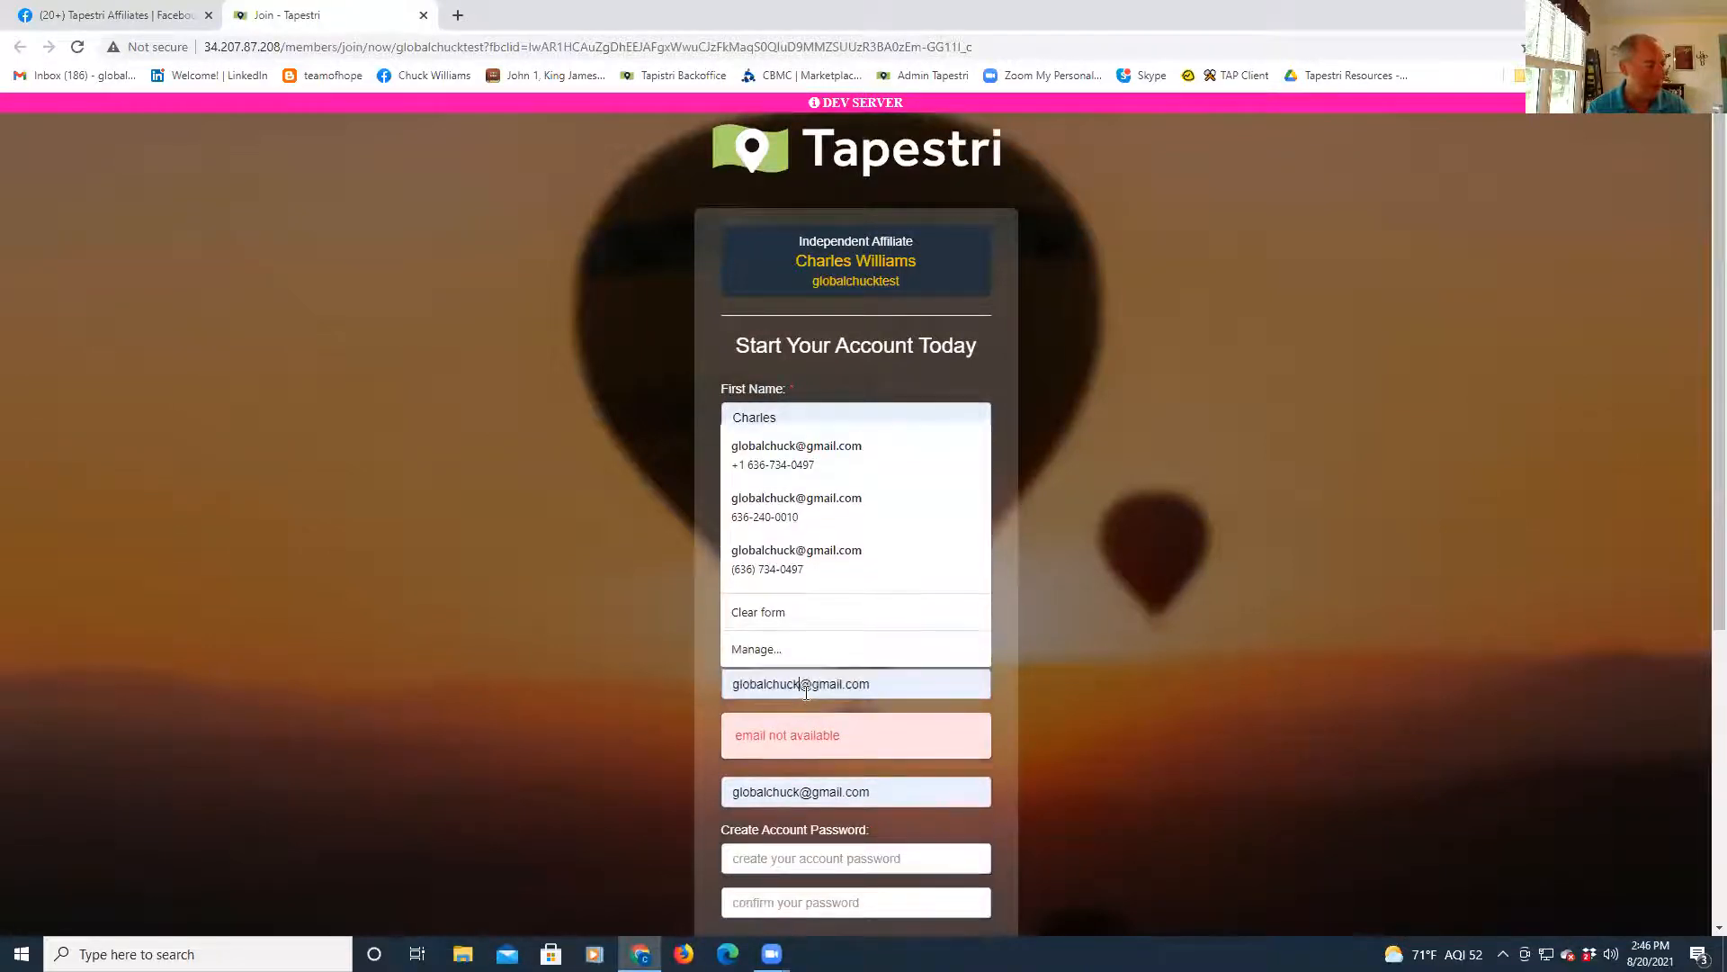
text(6)
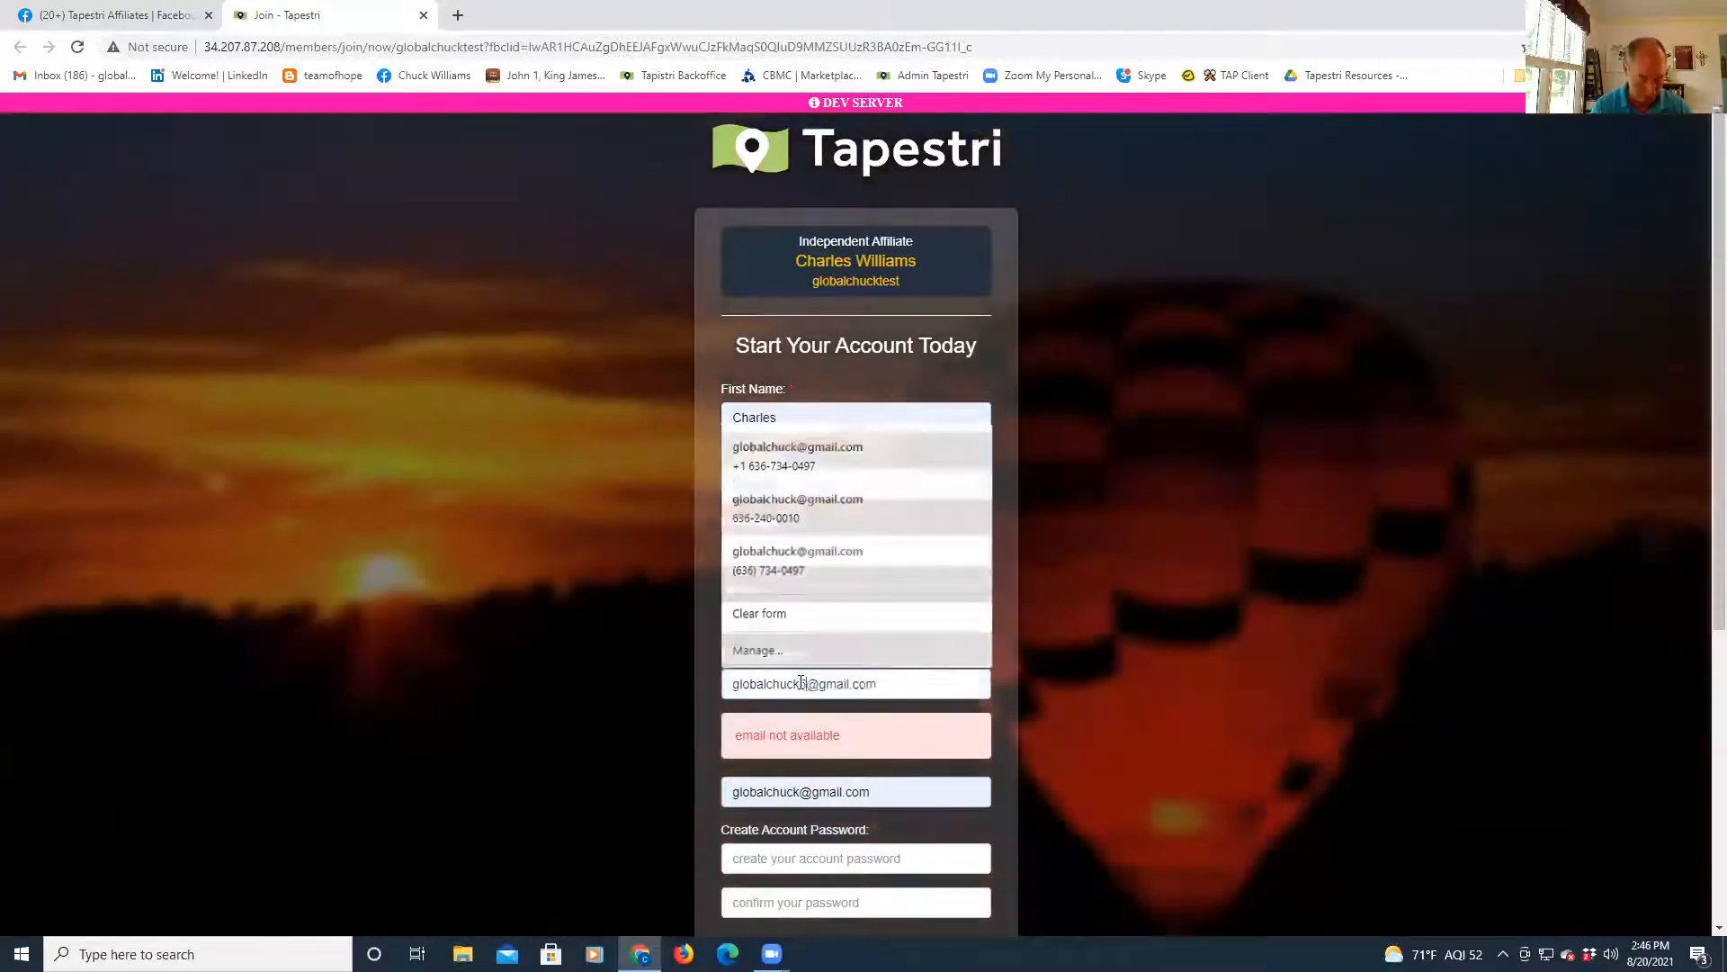
text(4321)
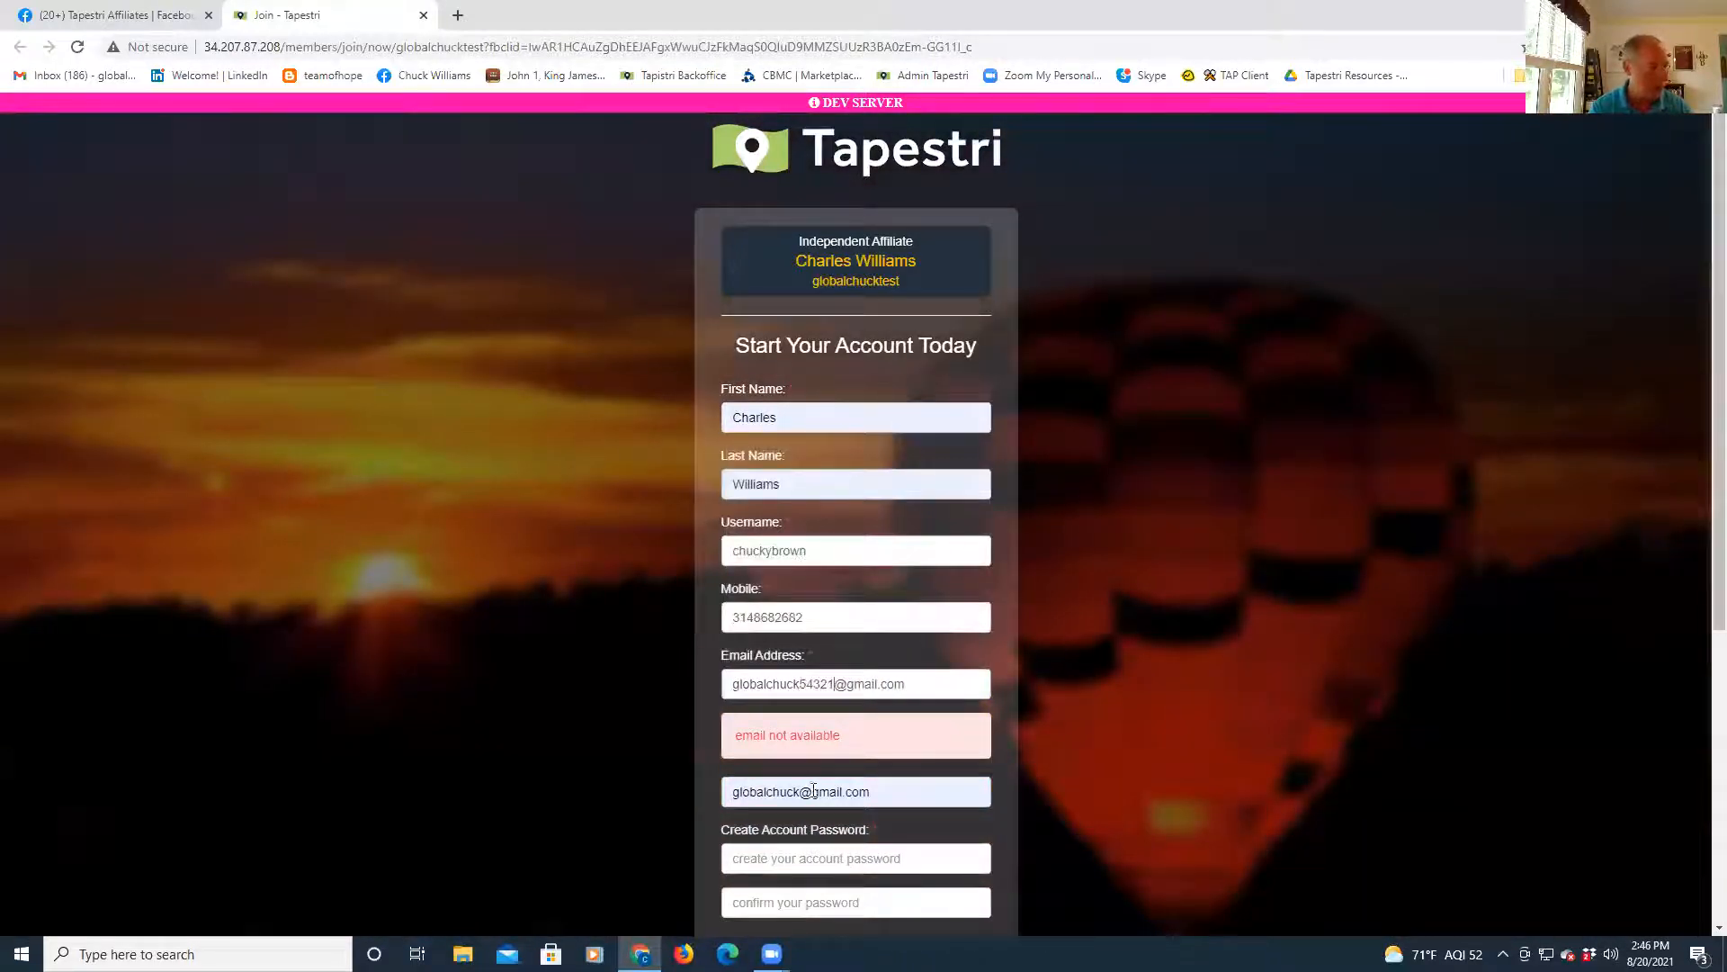
click(813, 791)
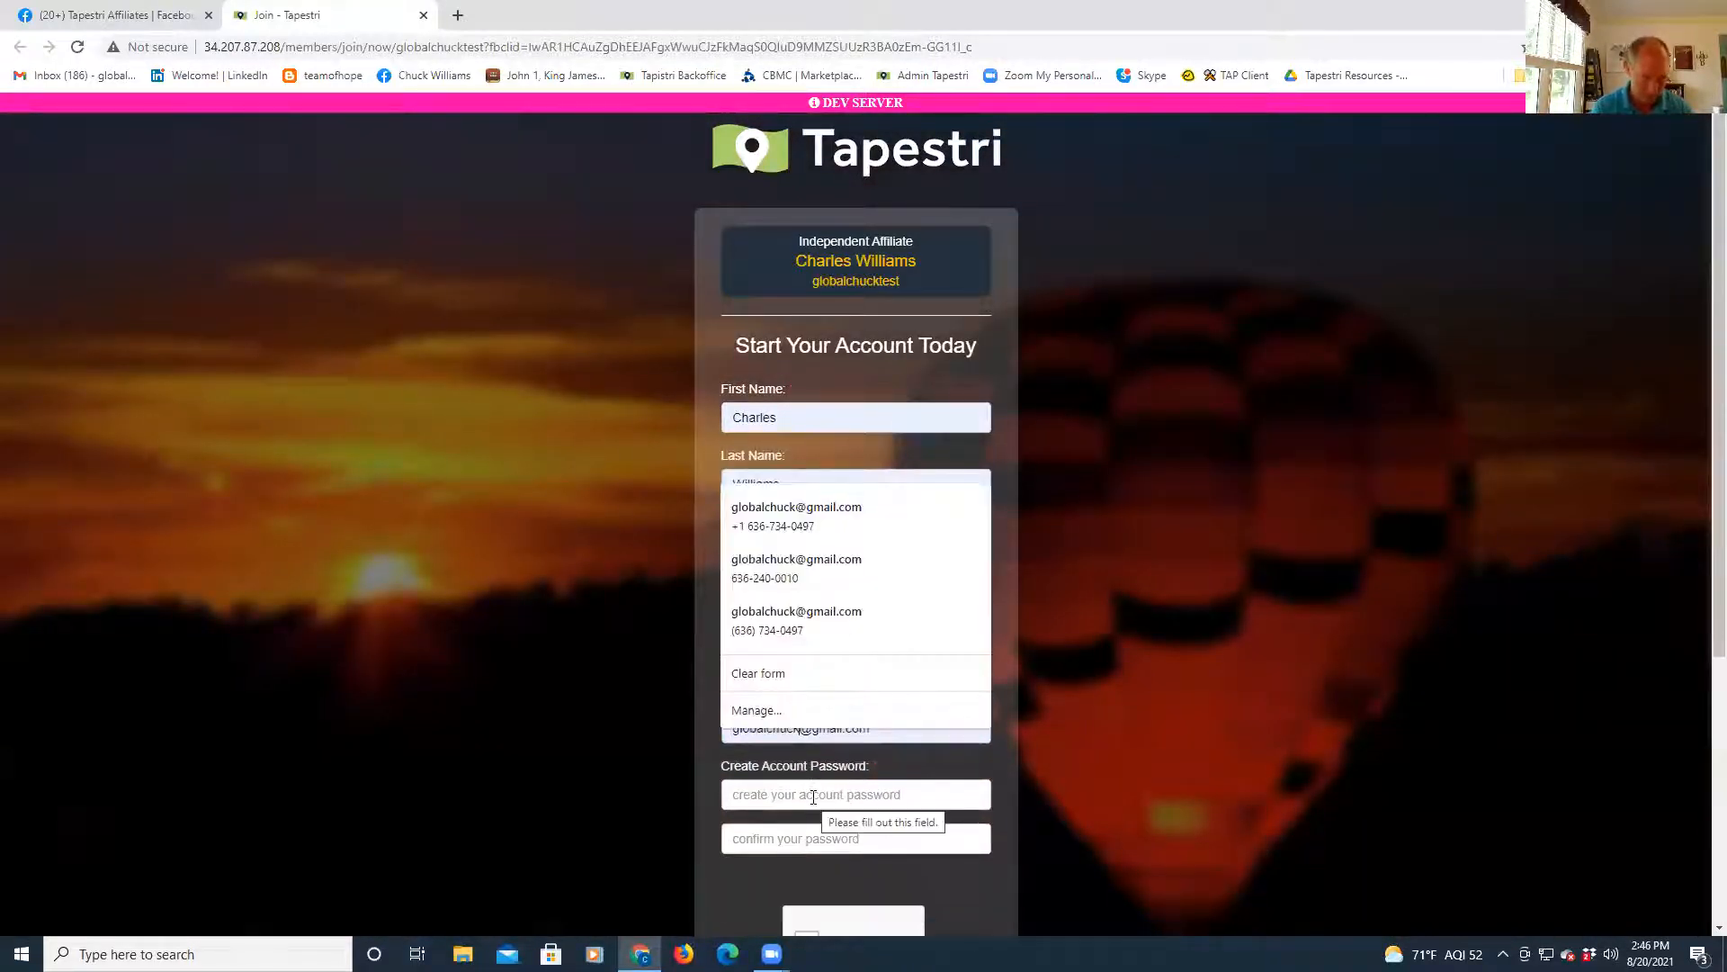
text(5432d1)
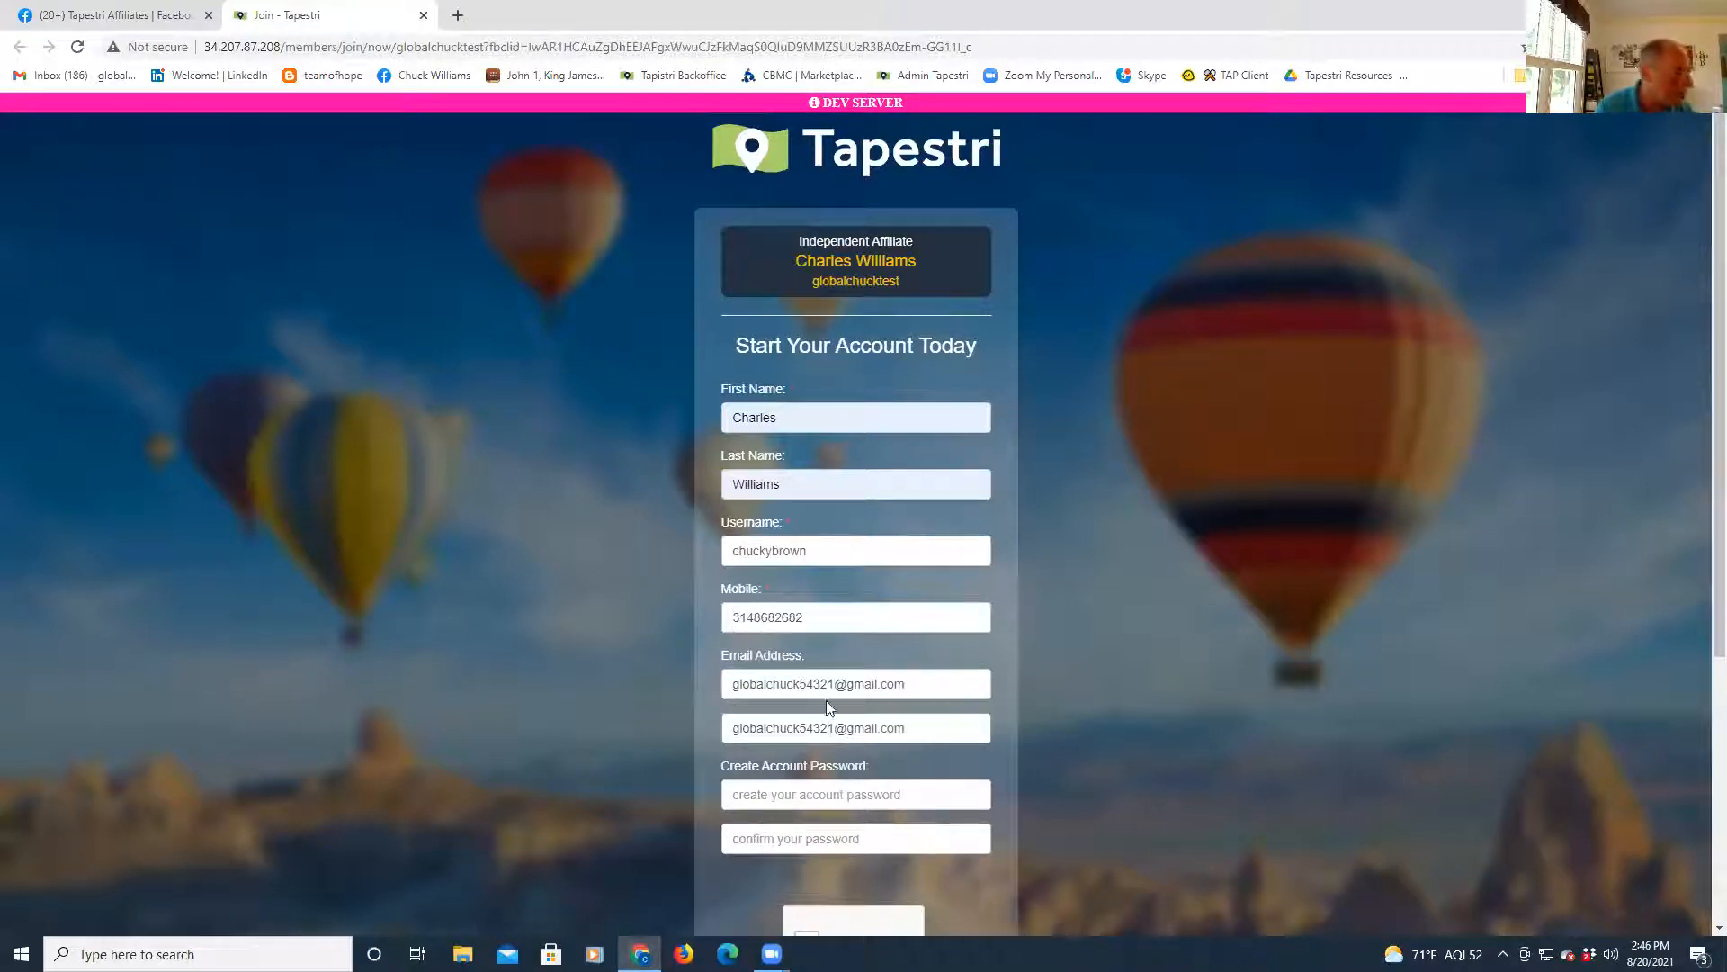
- Enter the account password in Create Account Password and its confirmation field
click(806, 795)
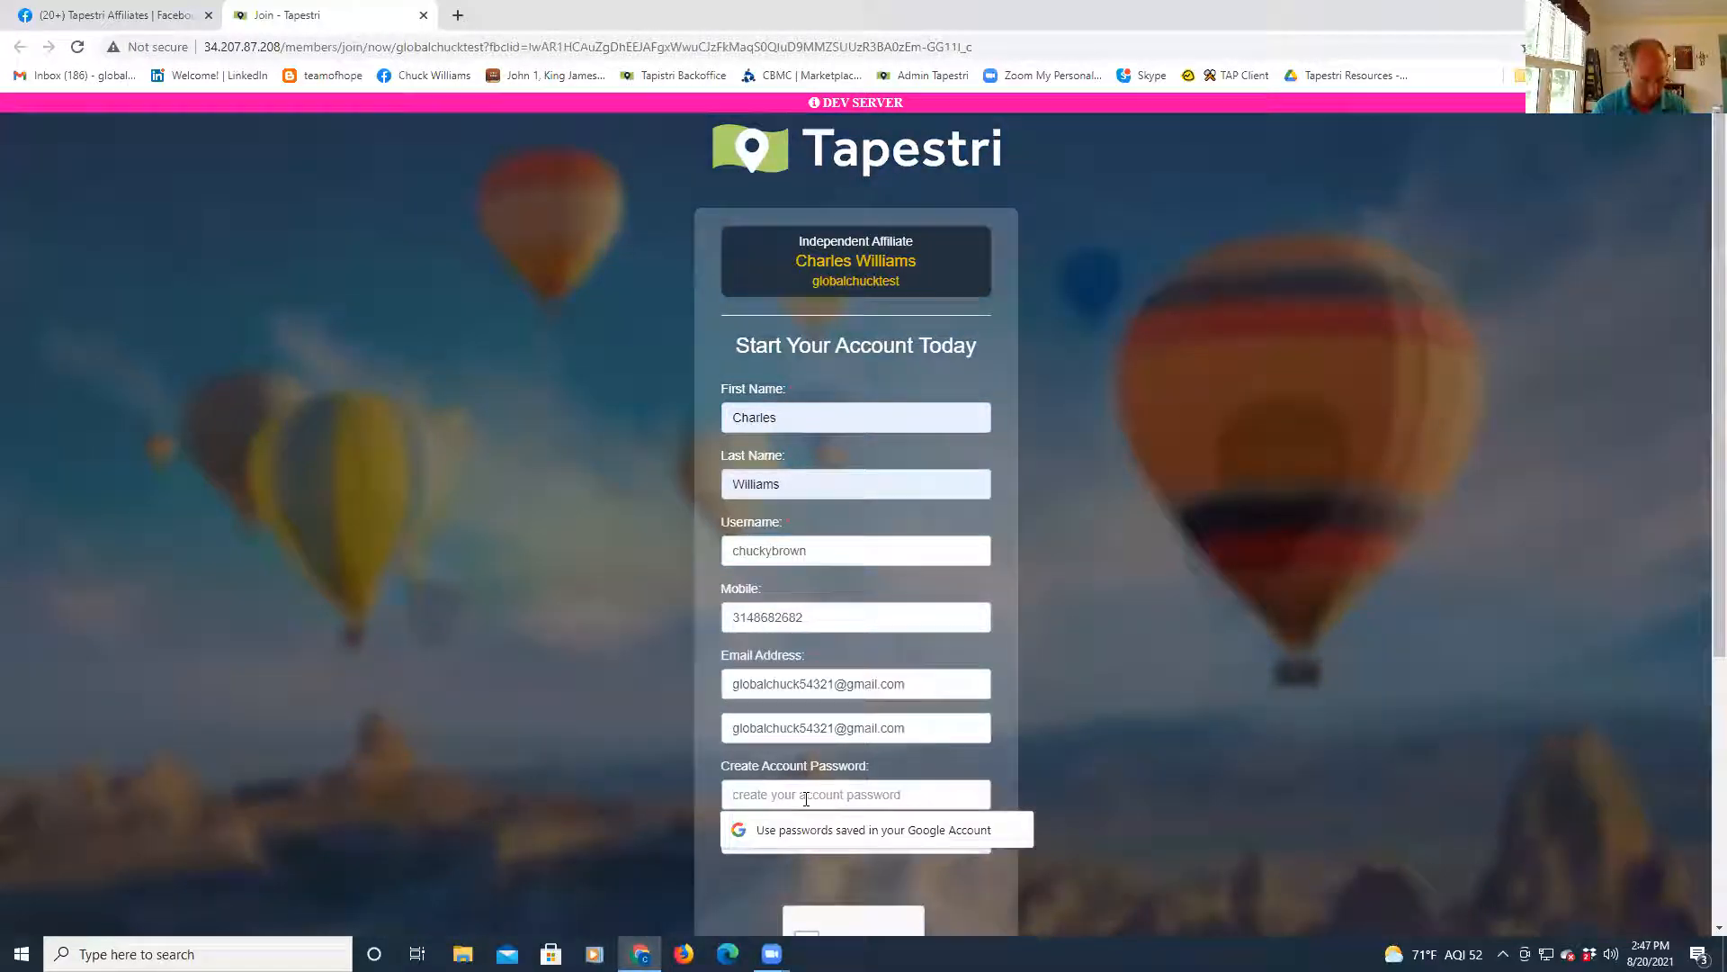
text(******)
click(757, 836)
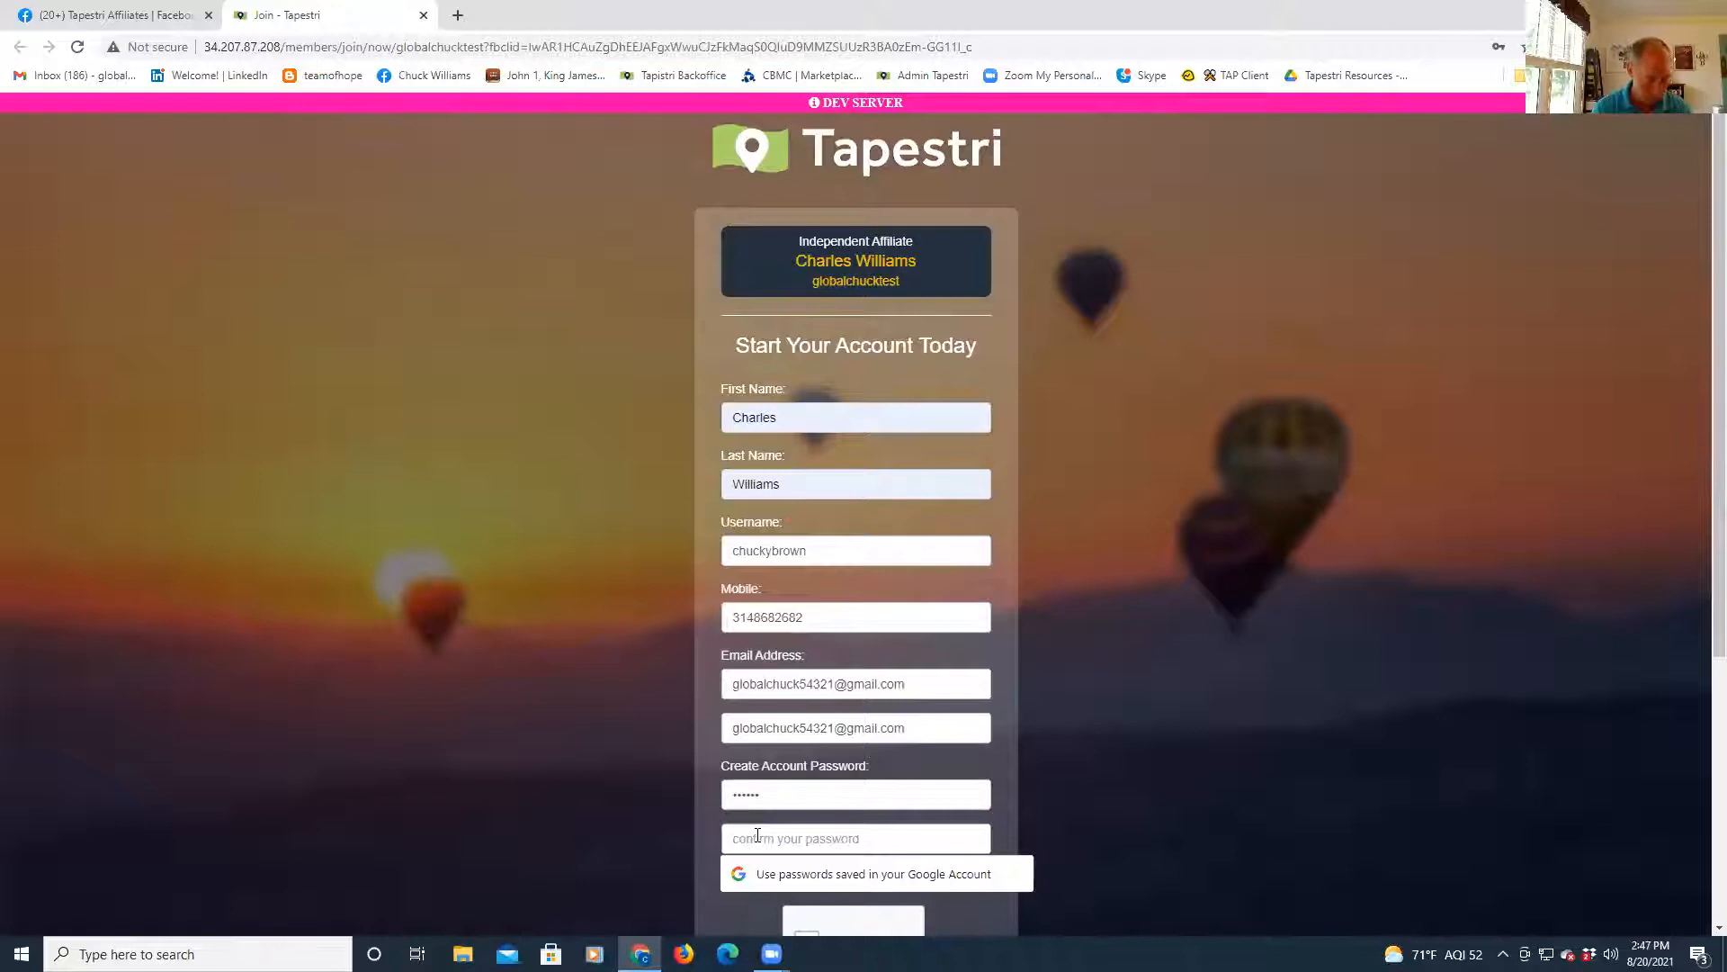
text(**)
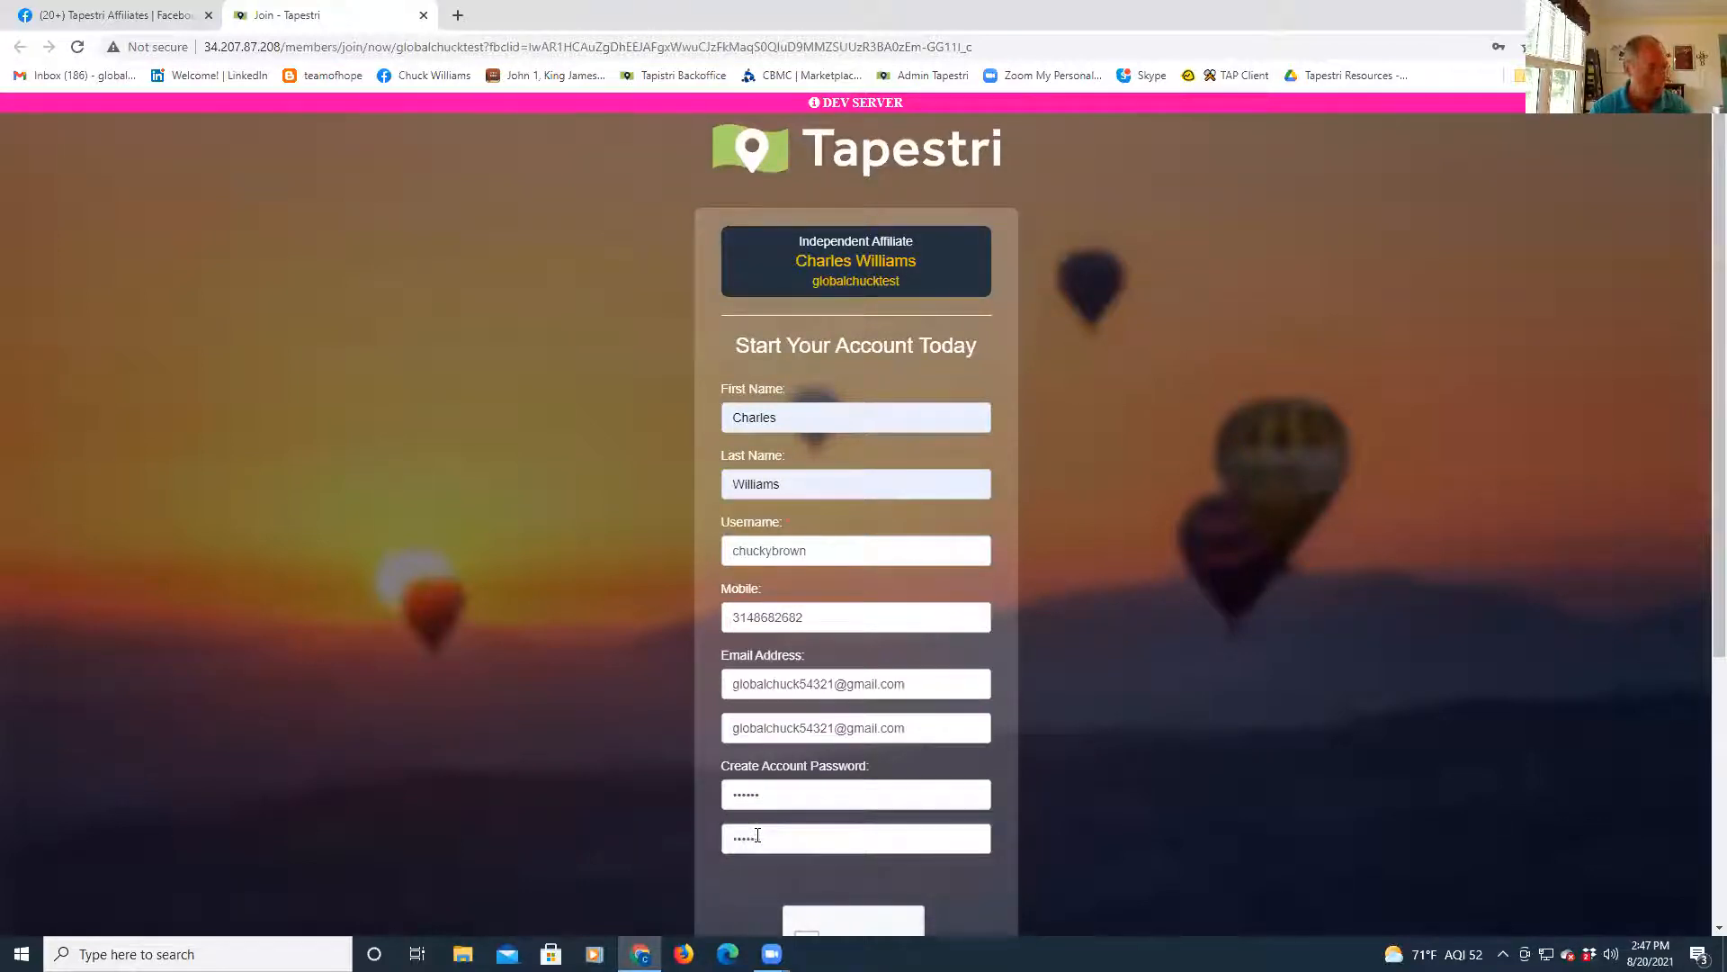
scroll(1196, 778, down, 3)
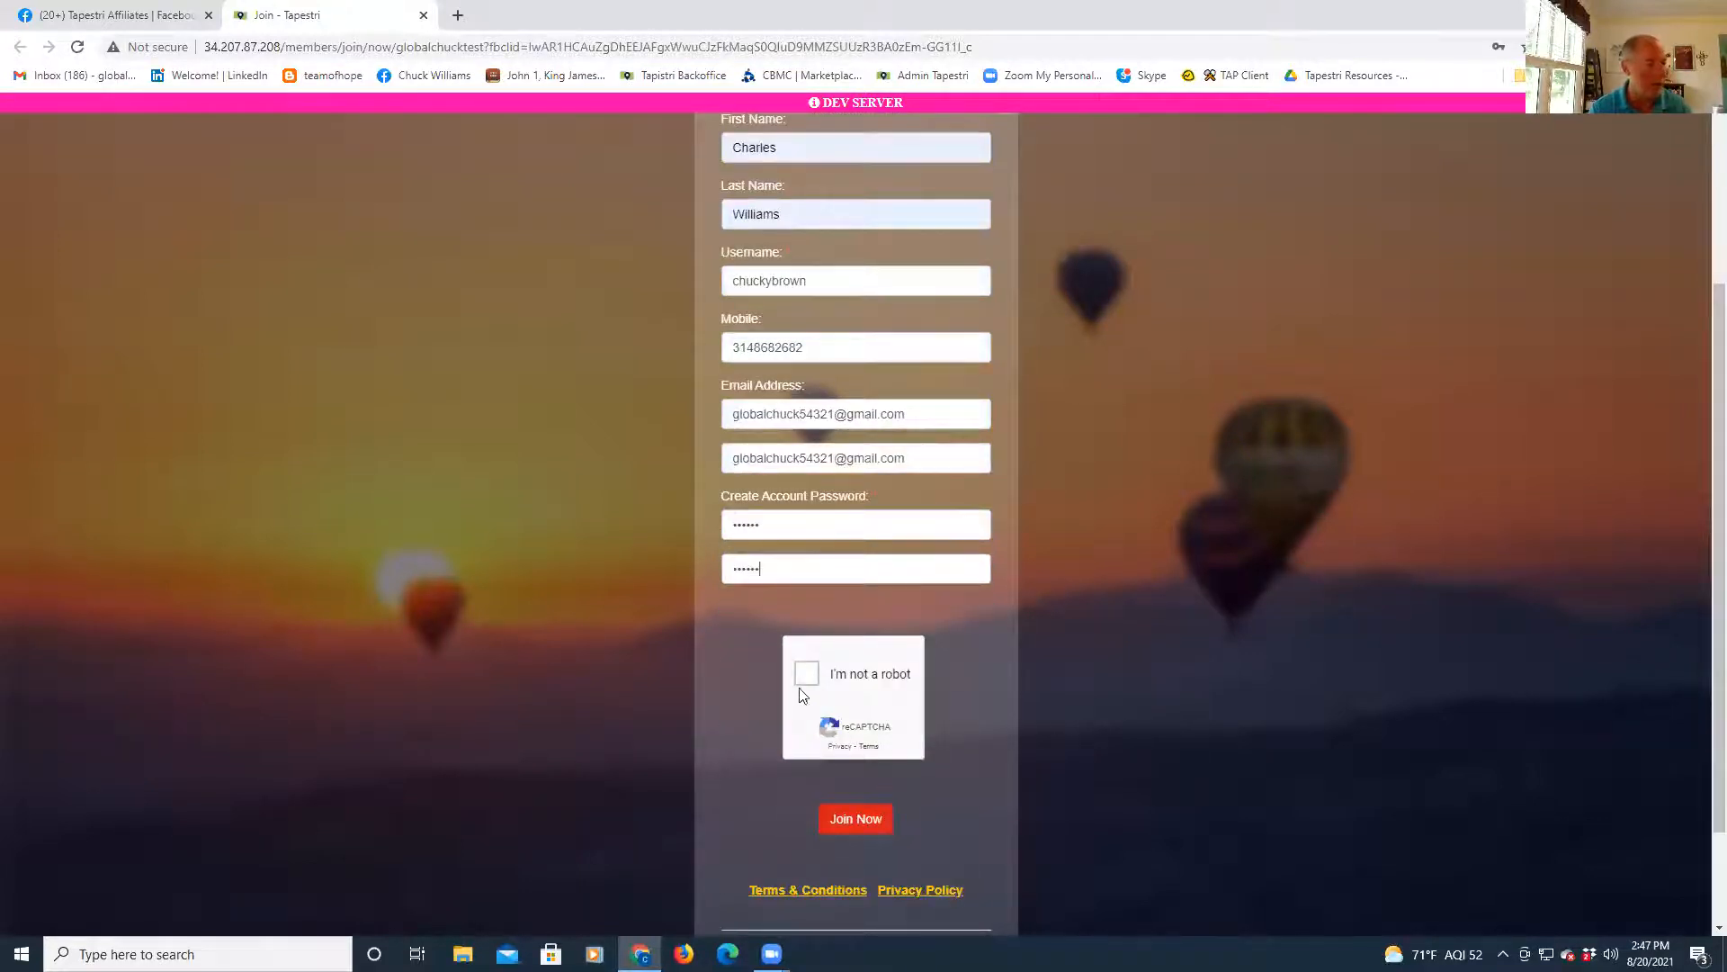
- Tick the reCAPTCHA 'I'm not a robot' box and submit with Join Now
click(809, 676)
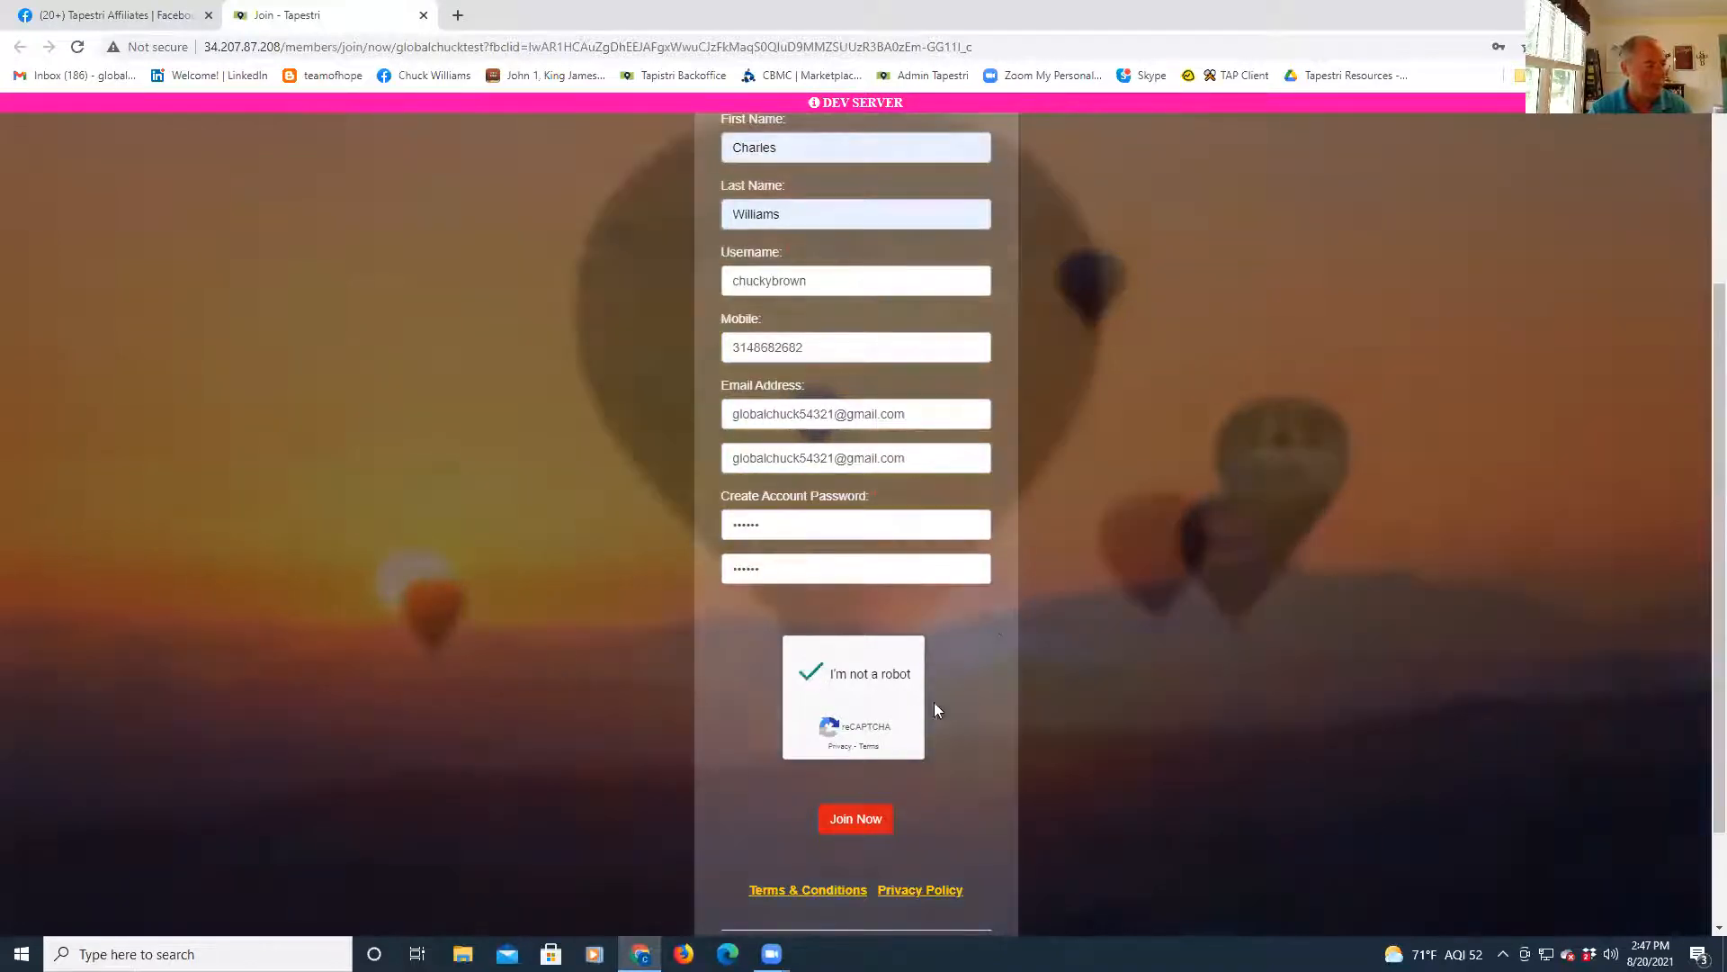
scroll(994, 621, up, 3)
scroll(909, 800, down, 2)
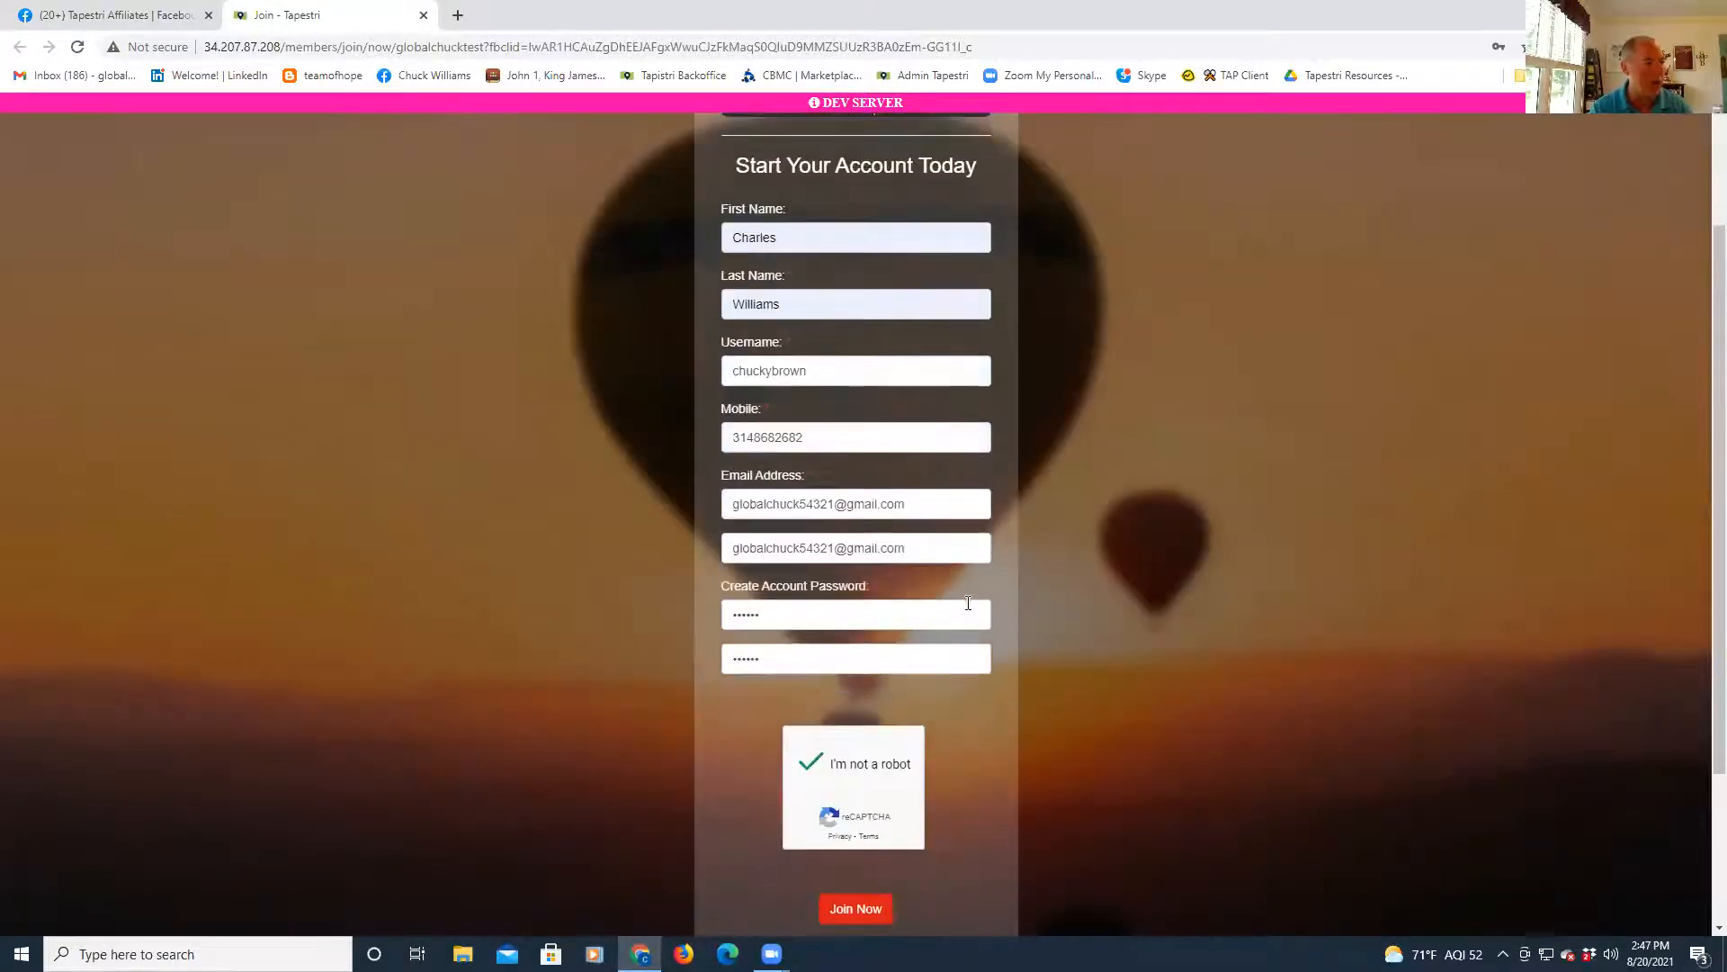
scroll(1009, 708, down, 2)
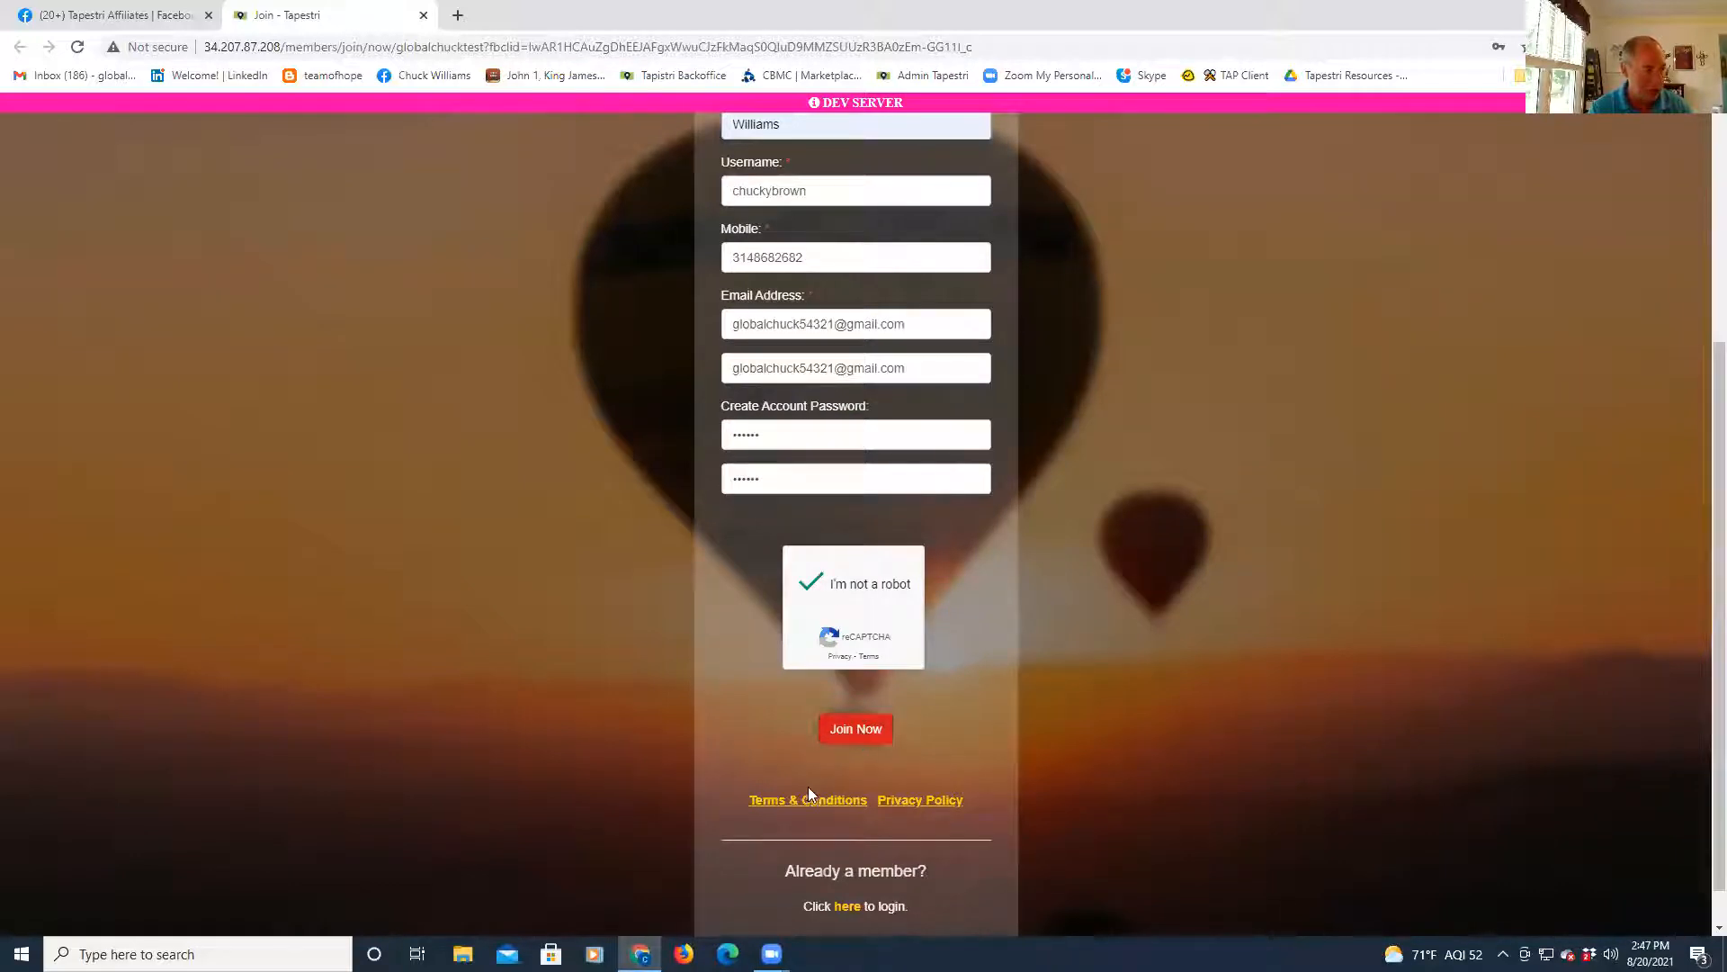
click(857, 736)
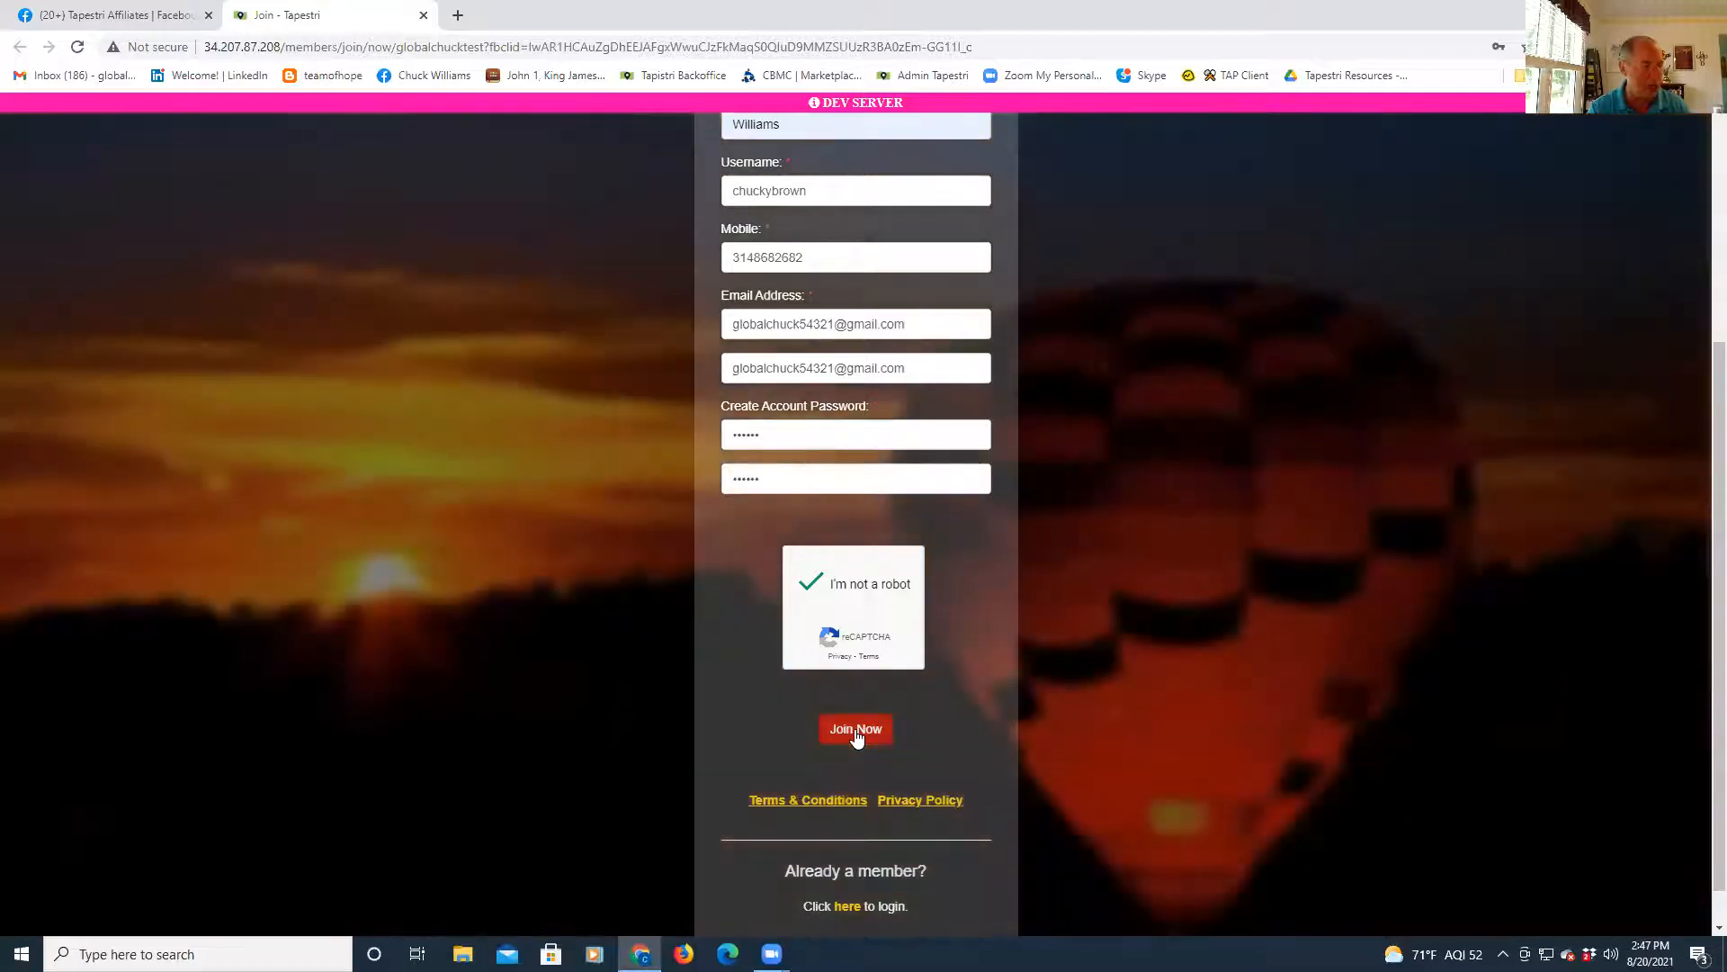
click(857, 736)
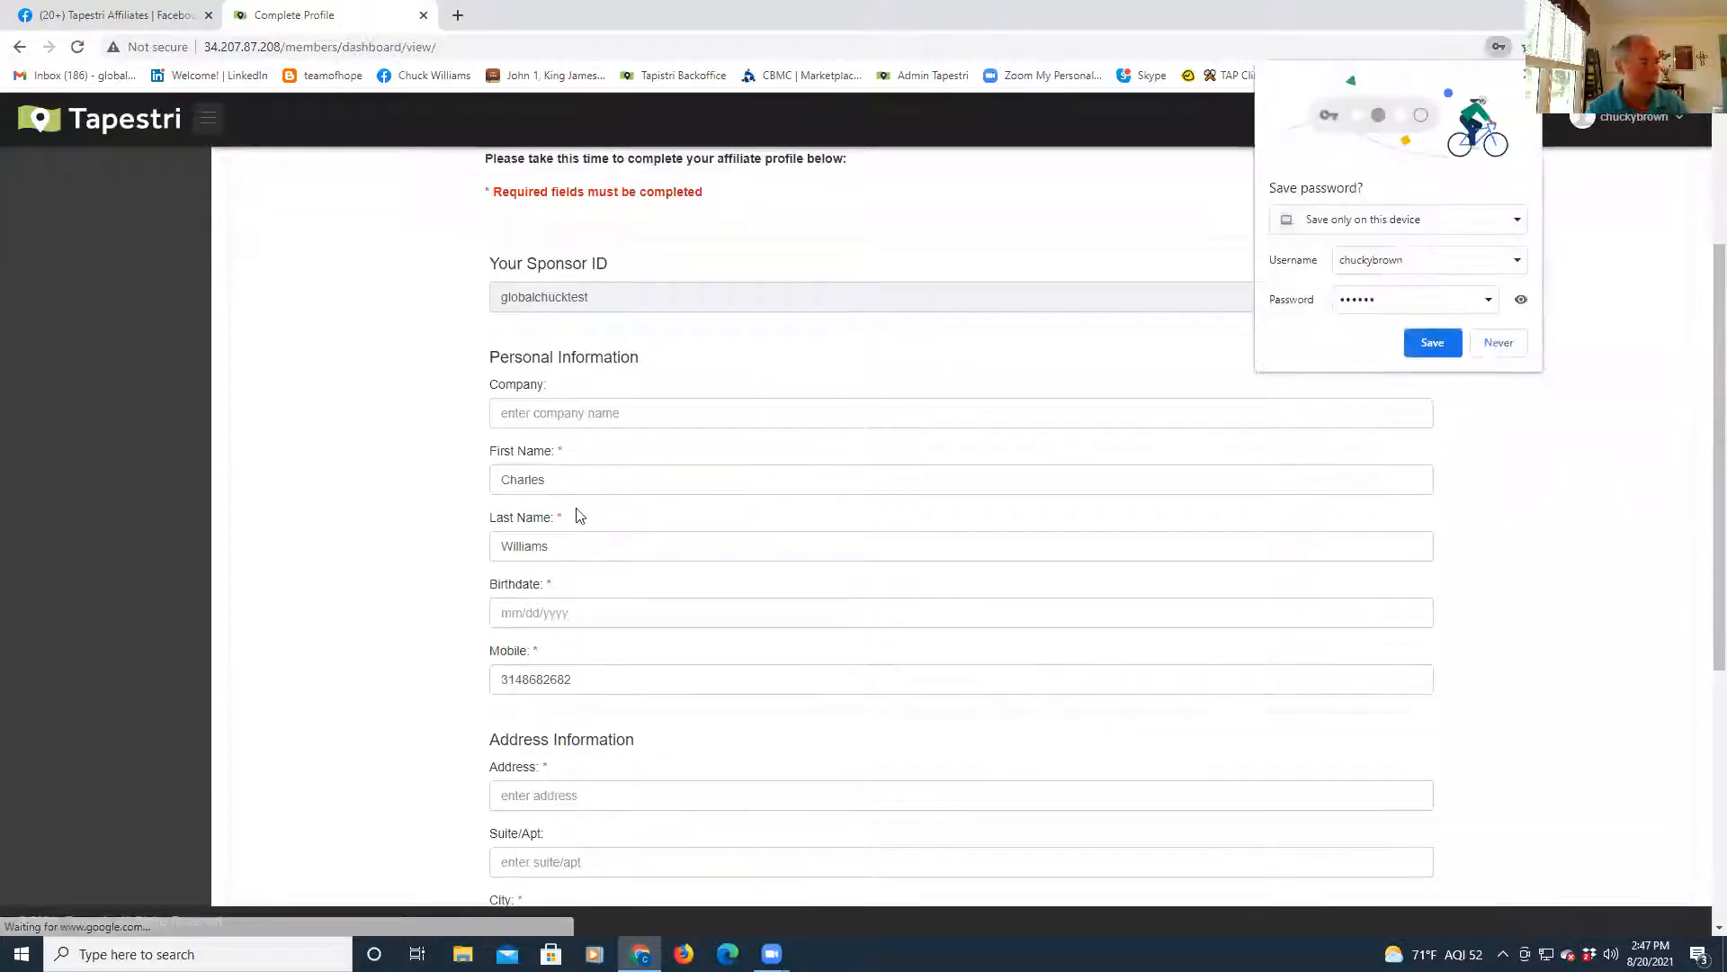
- Save the new login in Chrome and fill the birthdate from a saved entry
click(1432, 342)
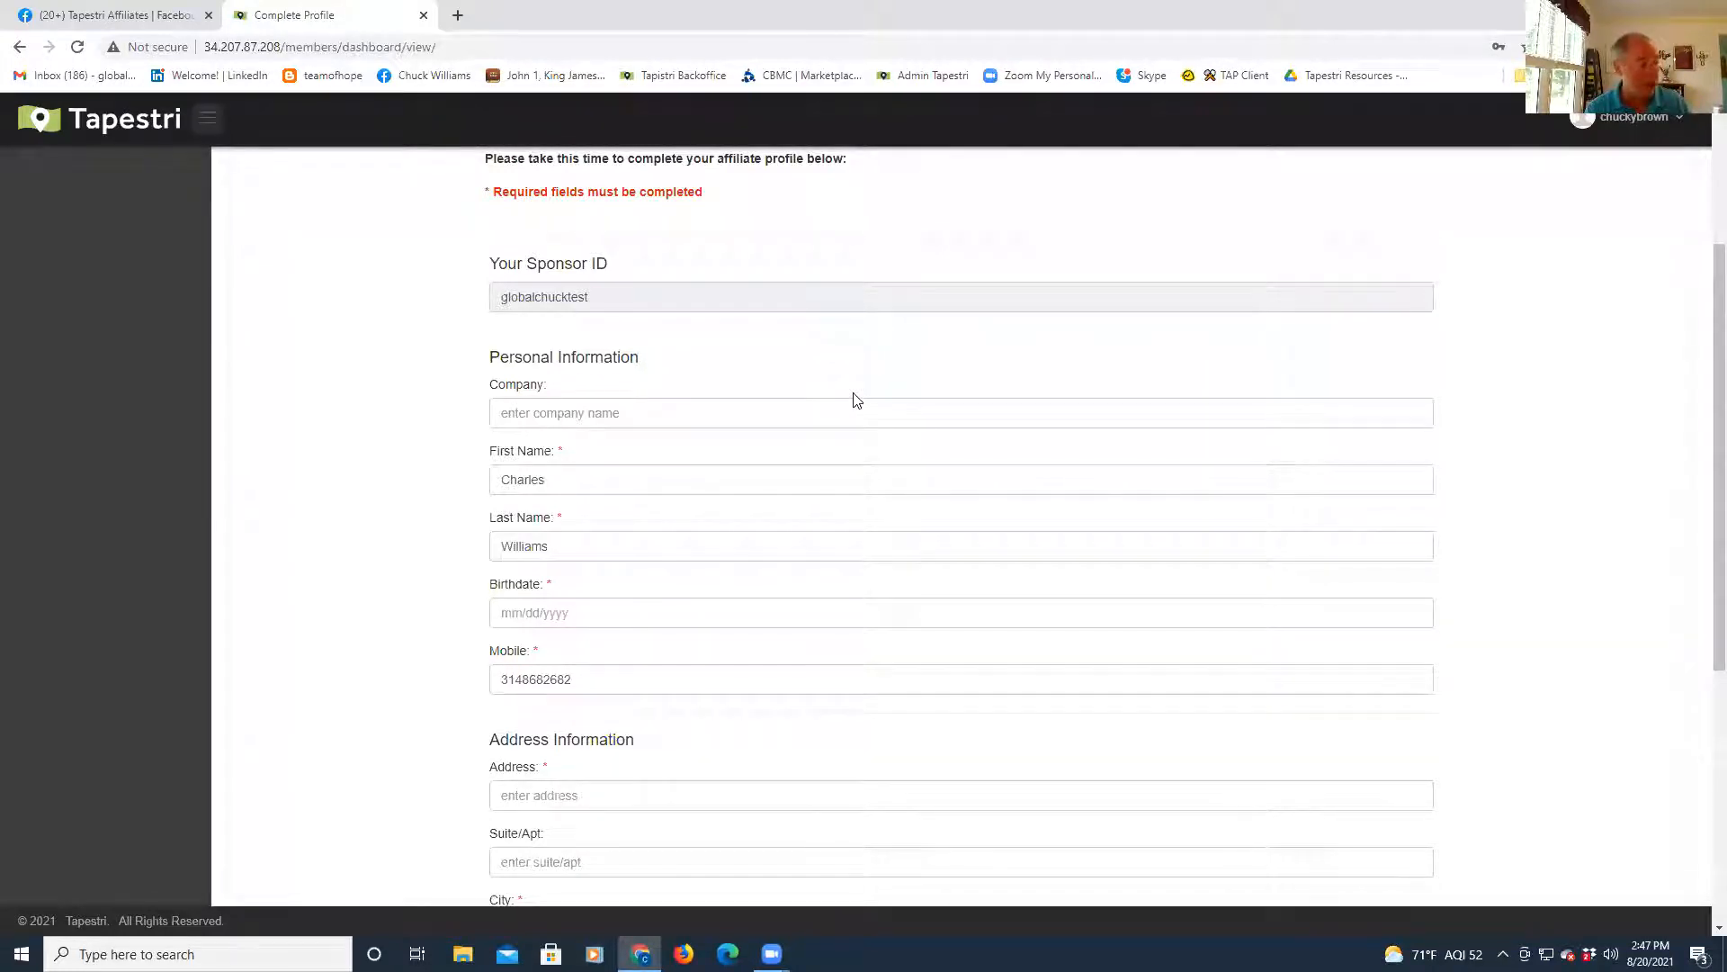
click(637, 612)
click(548, 652)
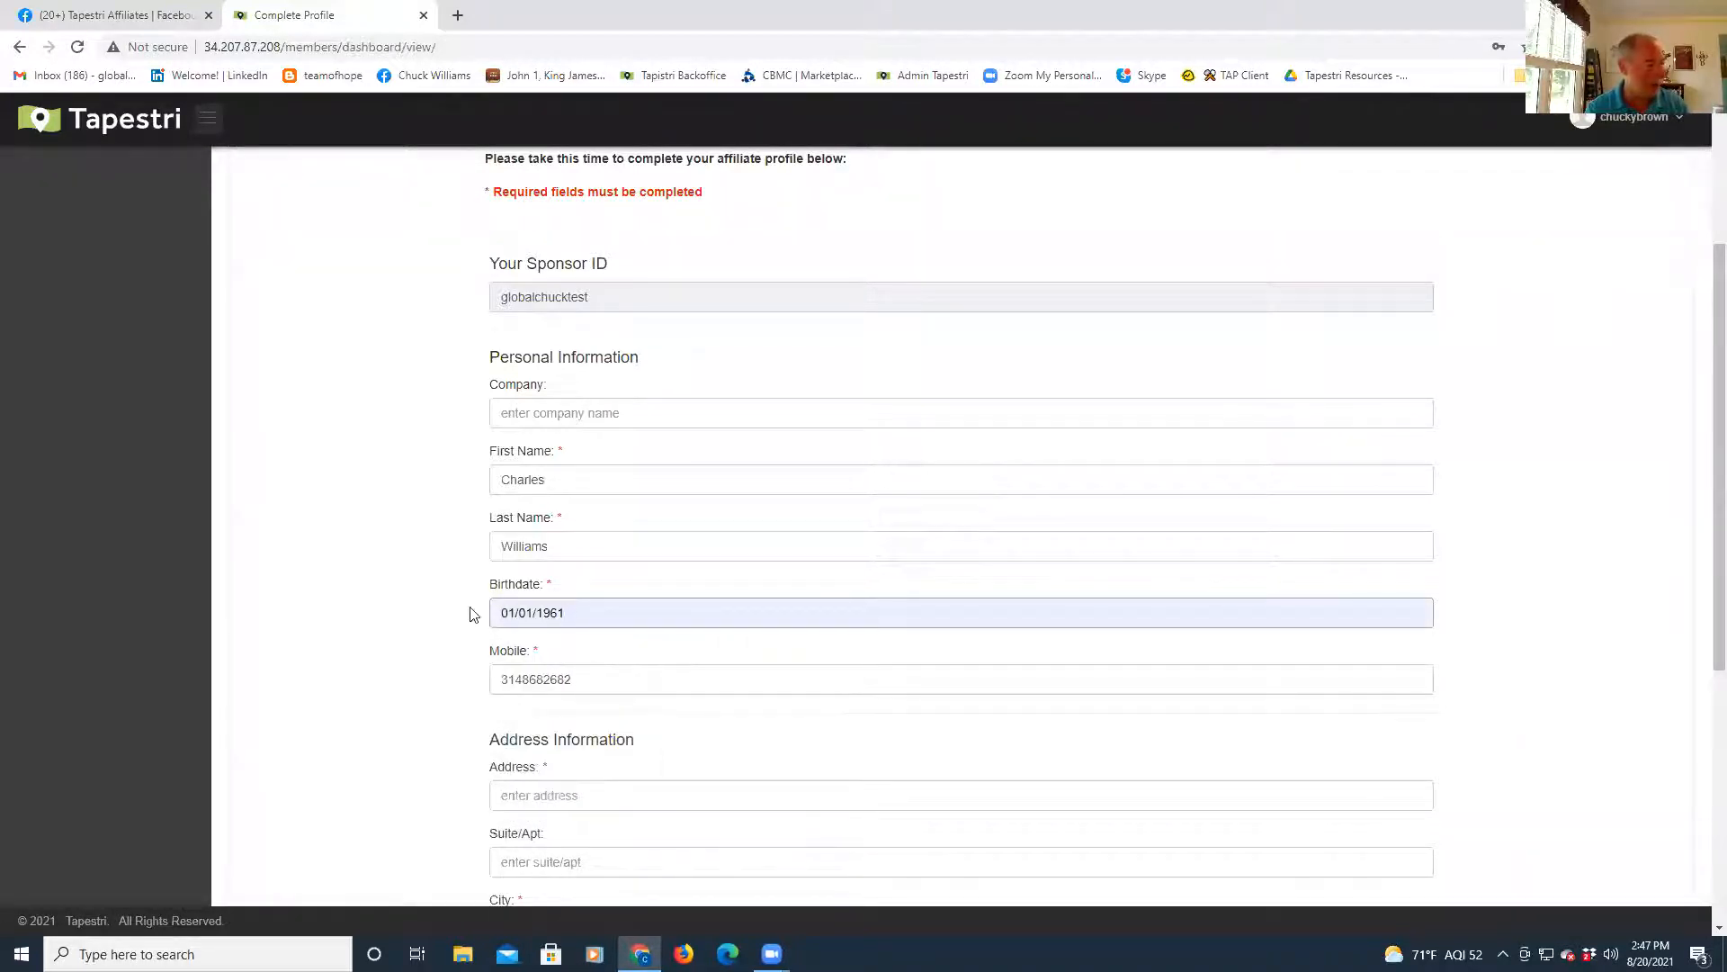
scroll(480, 608, down, 3)
- Autofill the street address, city, state and ZIP from a saved address
click(547, 533)
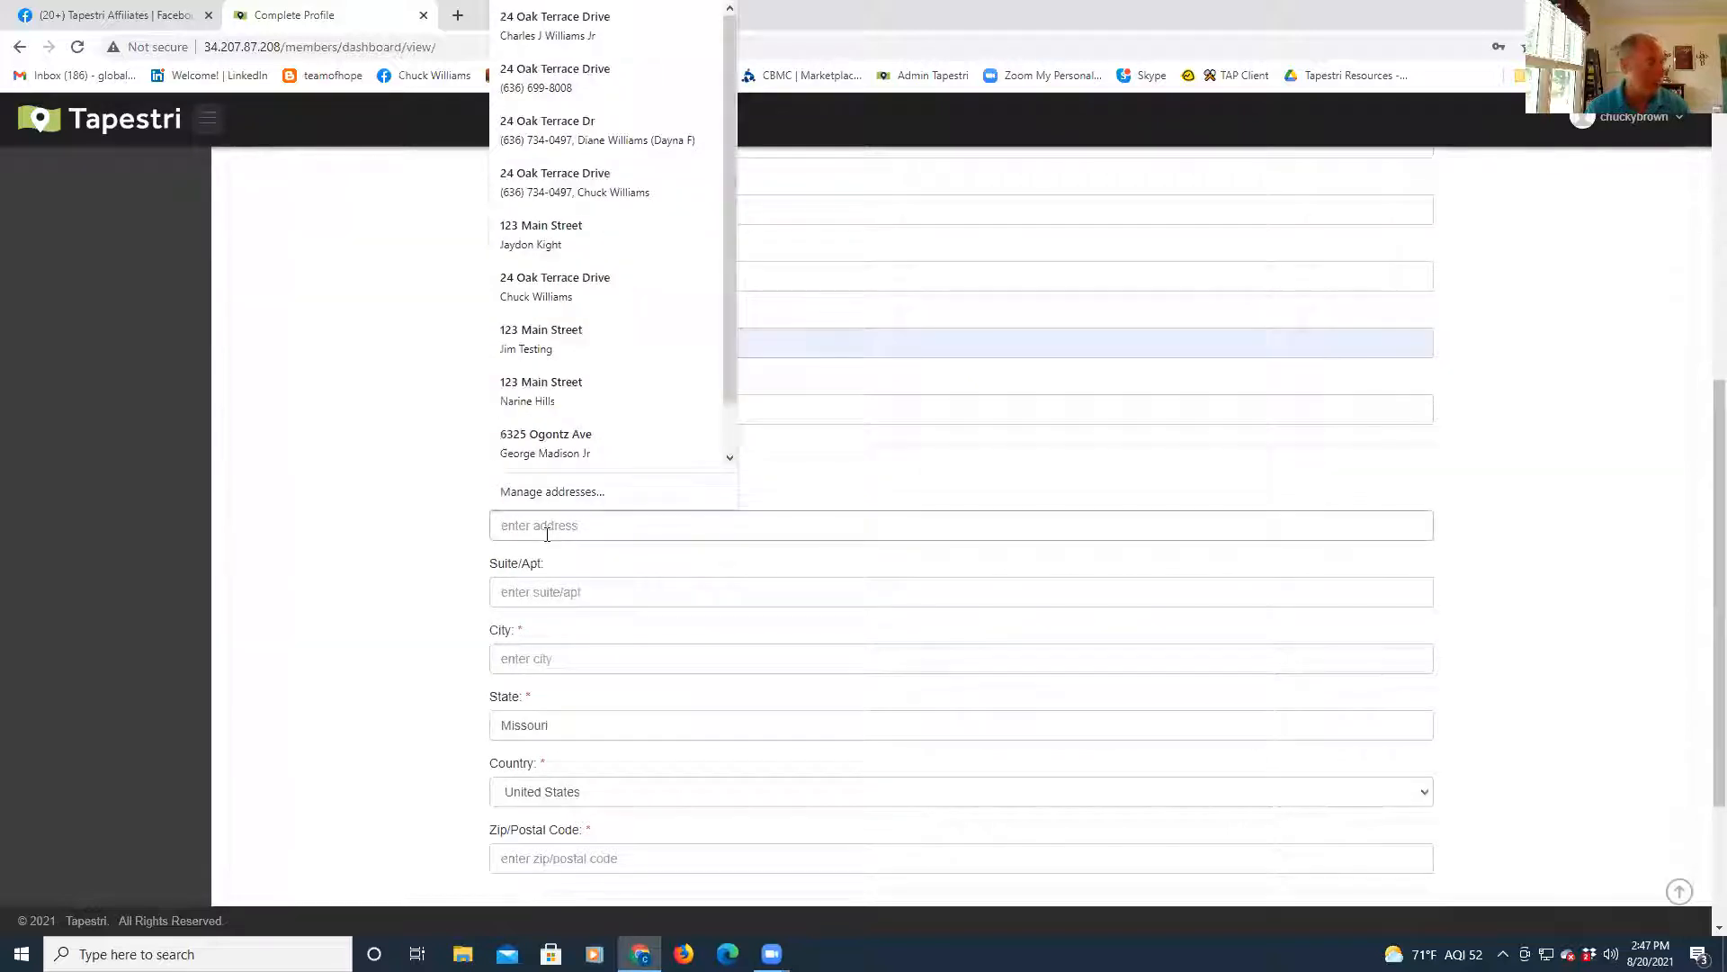
click(563, 22)
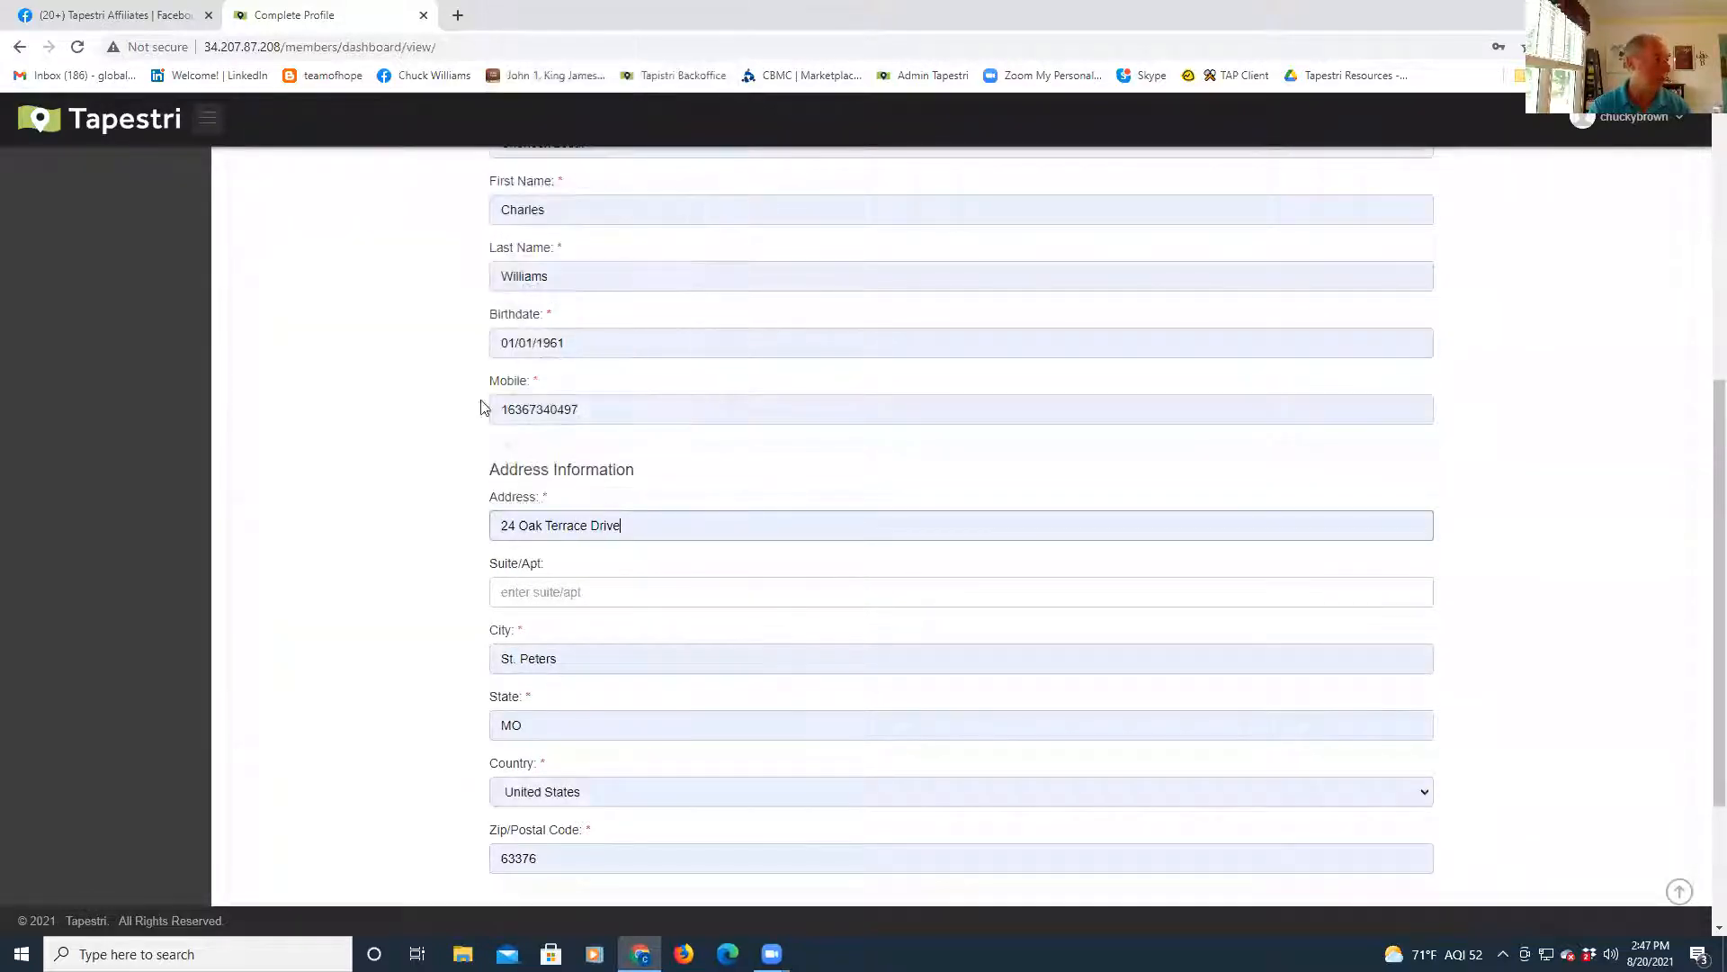
scroll(600, 733, down, 2)
scroll(600, 733, down, 1)
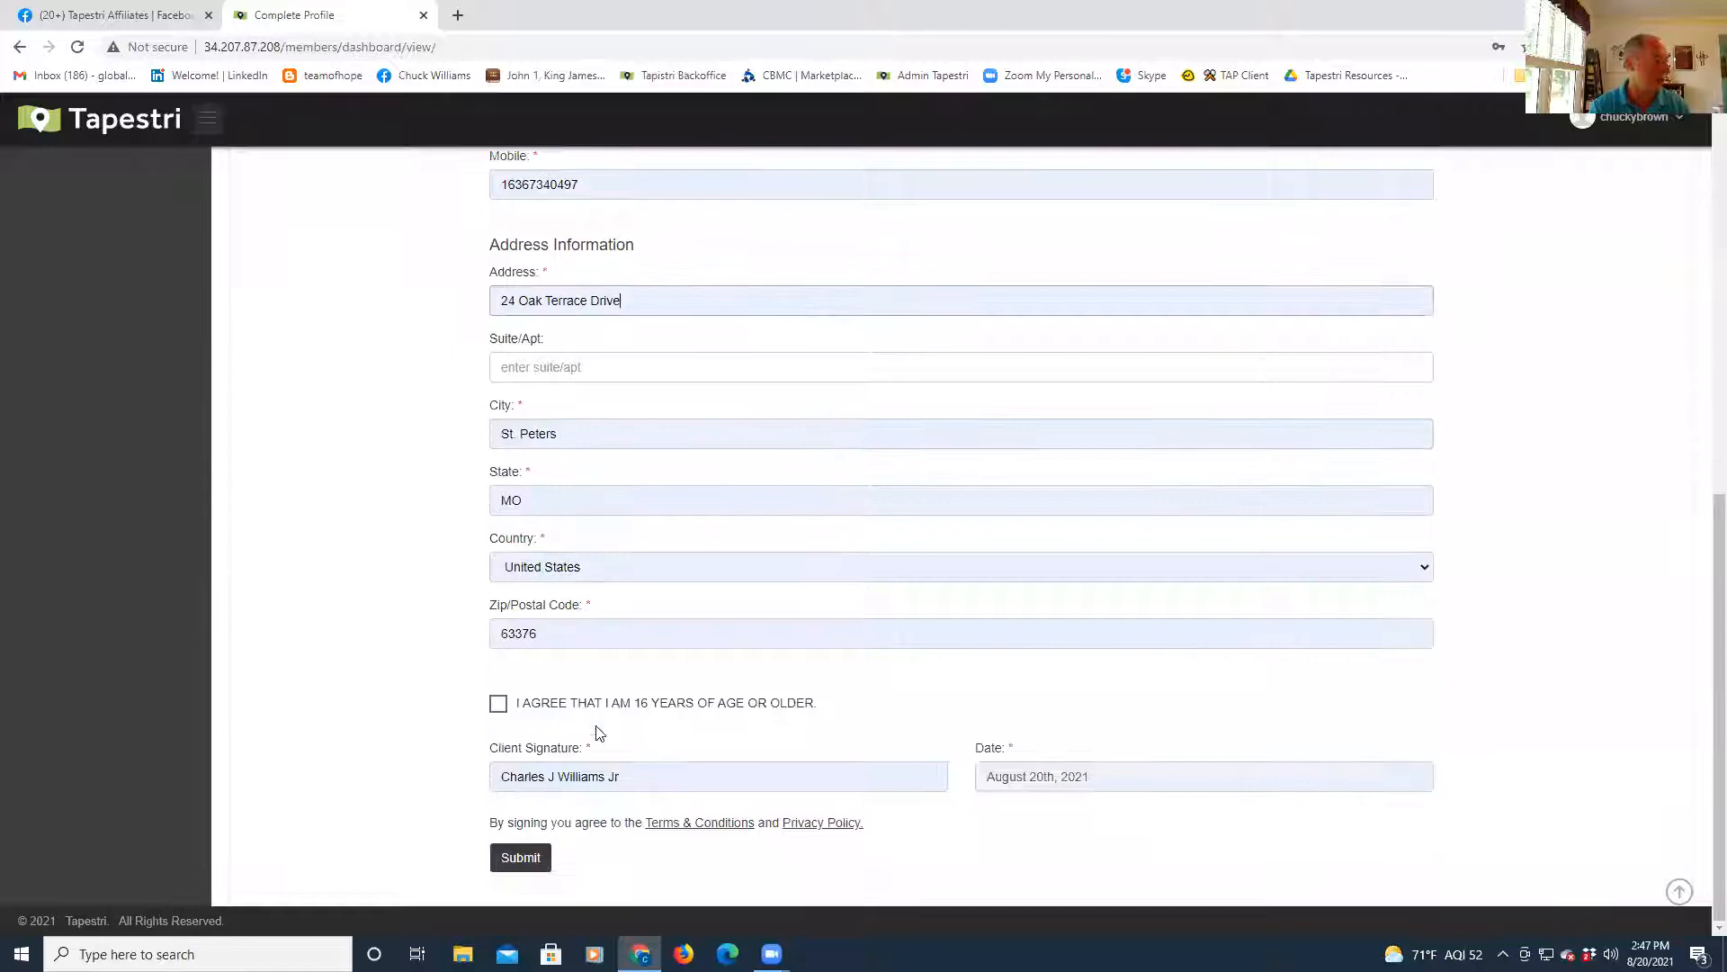
- Tick 'I agree that I am 16 years of age or older' and submit the profile
click(500, 706)
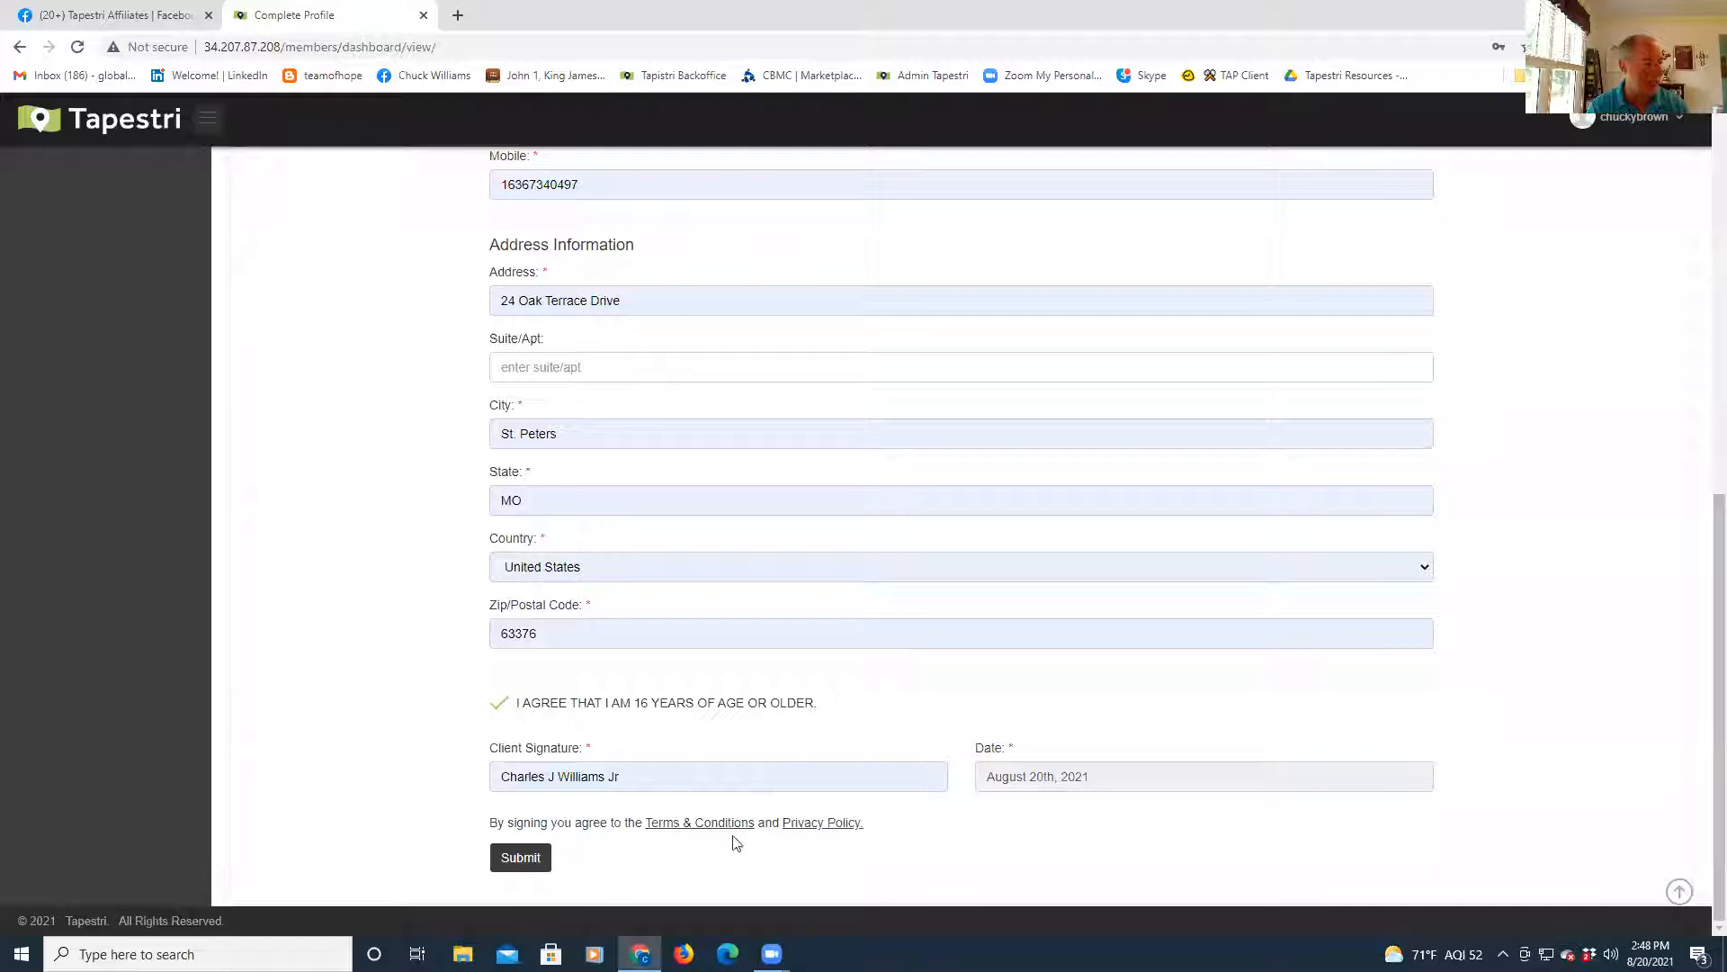
click(539, 859)
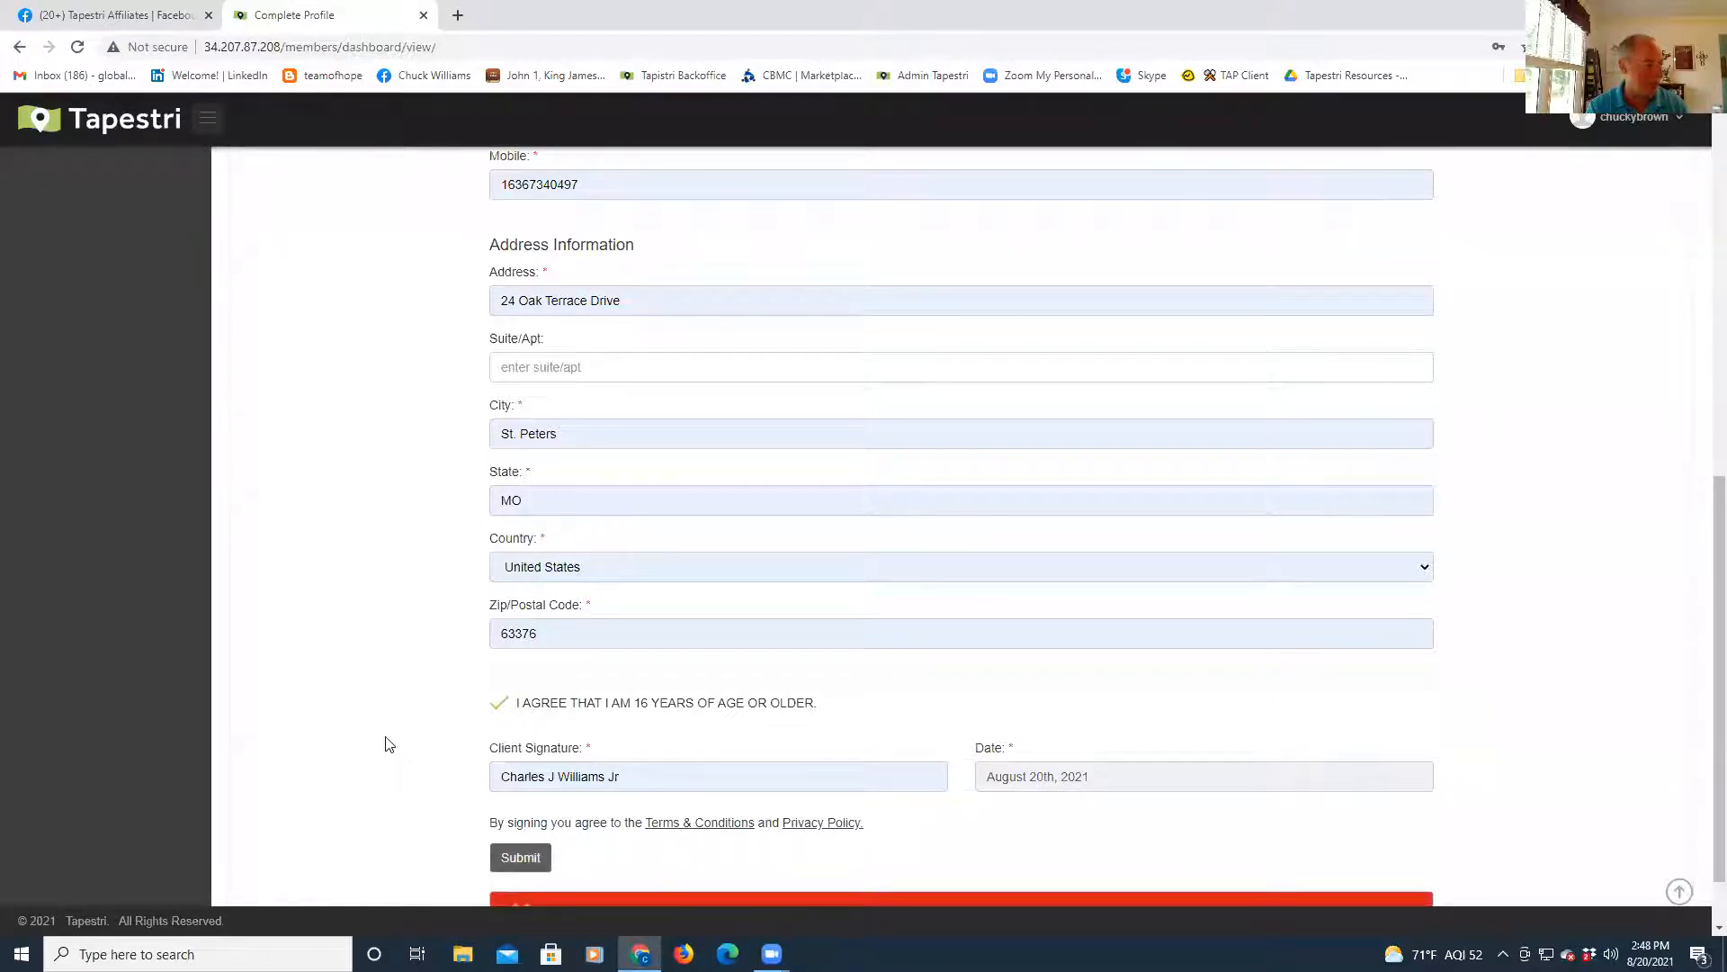
scroll(389, 743, down, 1)
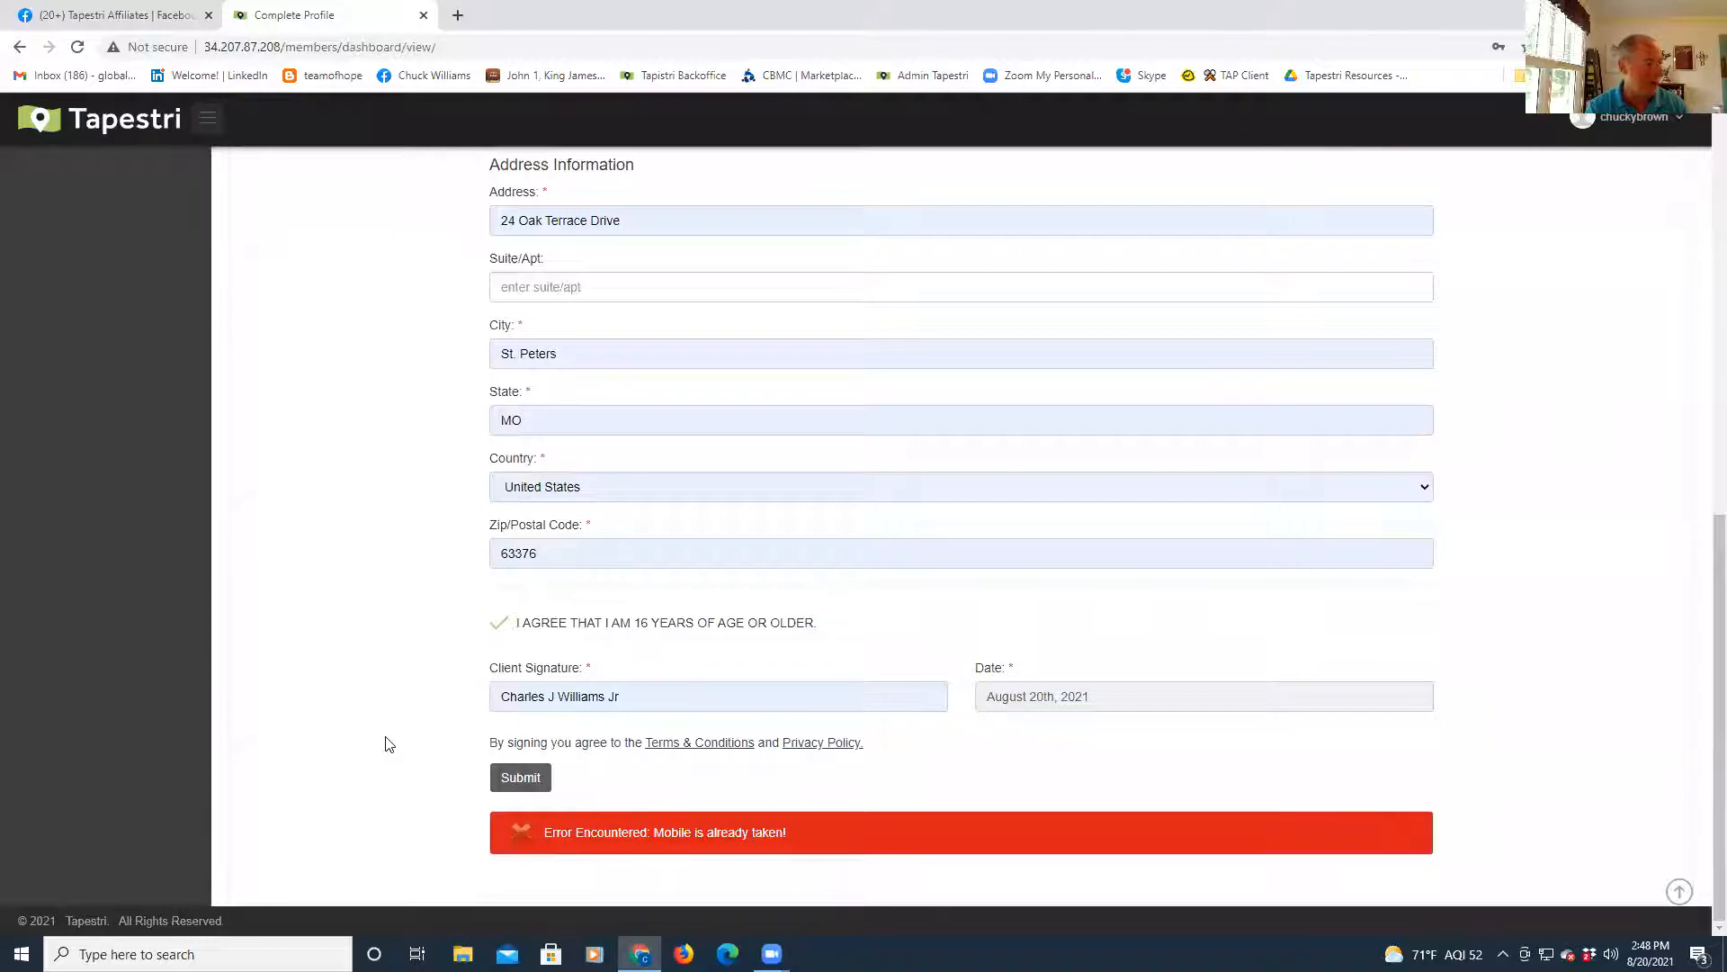
scroll(389, 743, up, 2)
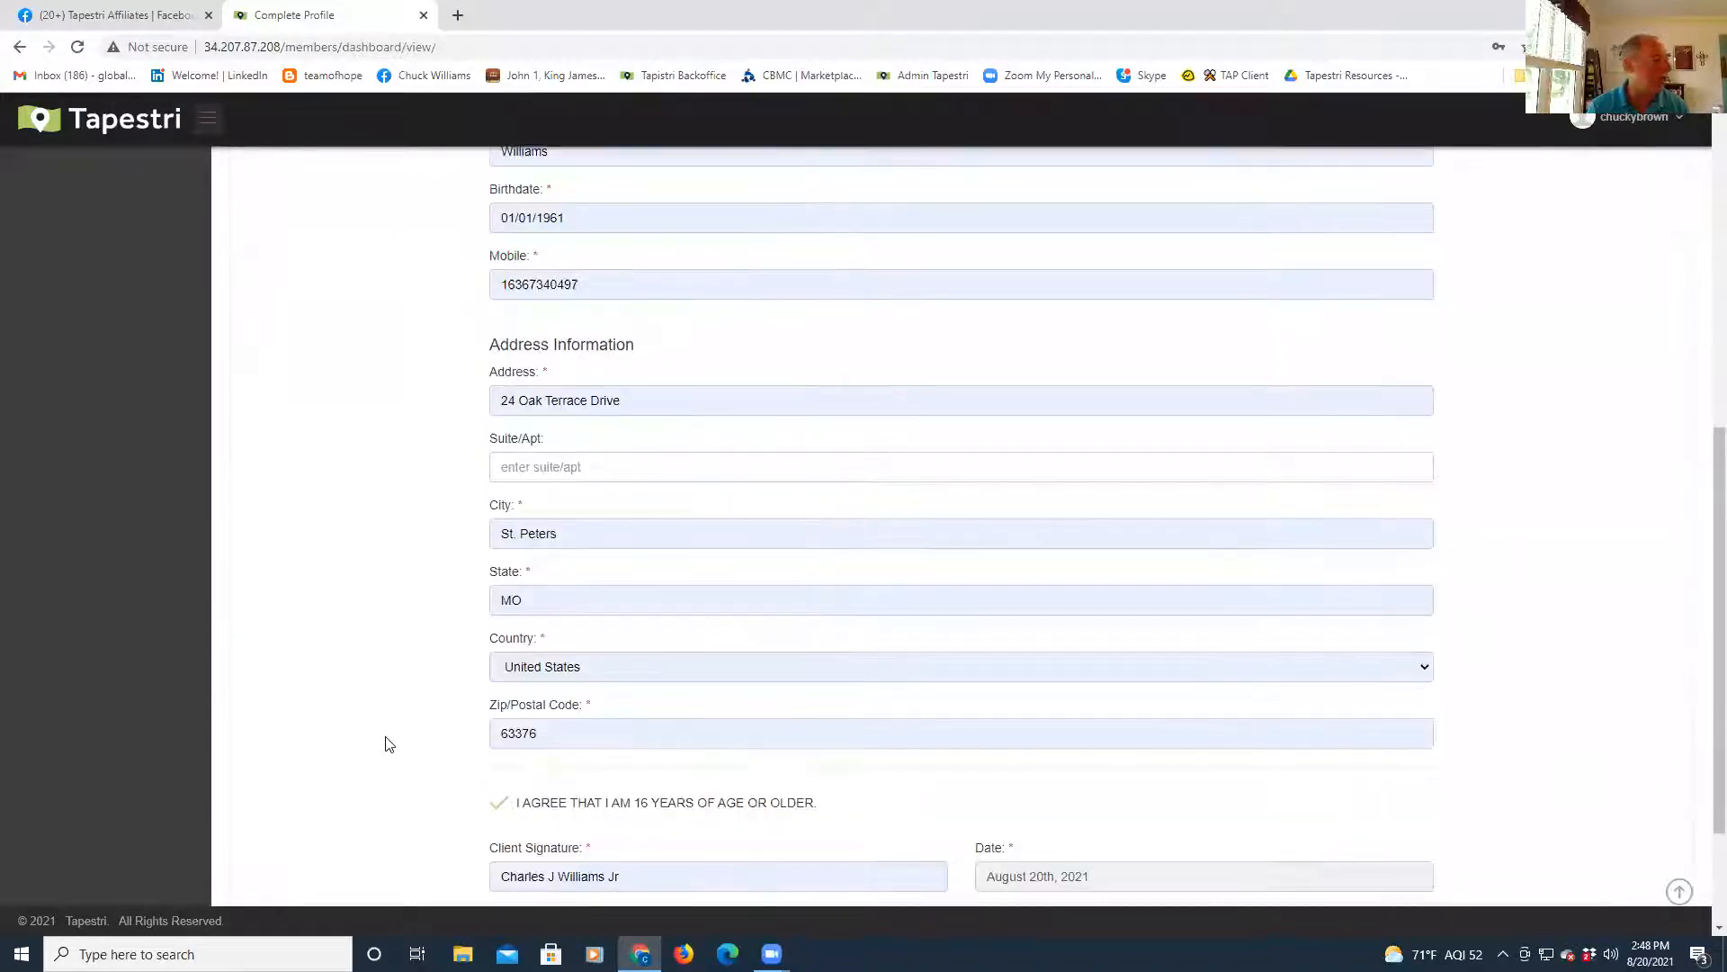
- Enter a different mobile number in the profile and submit it again
scroll(387, 741, up, 3)
double_click(571, 464)
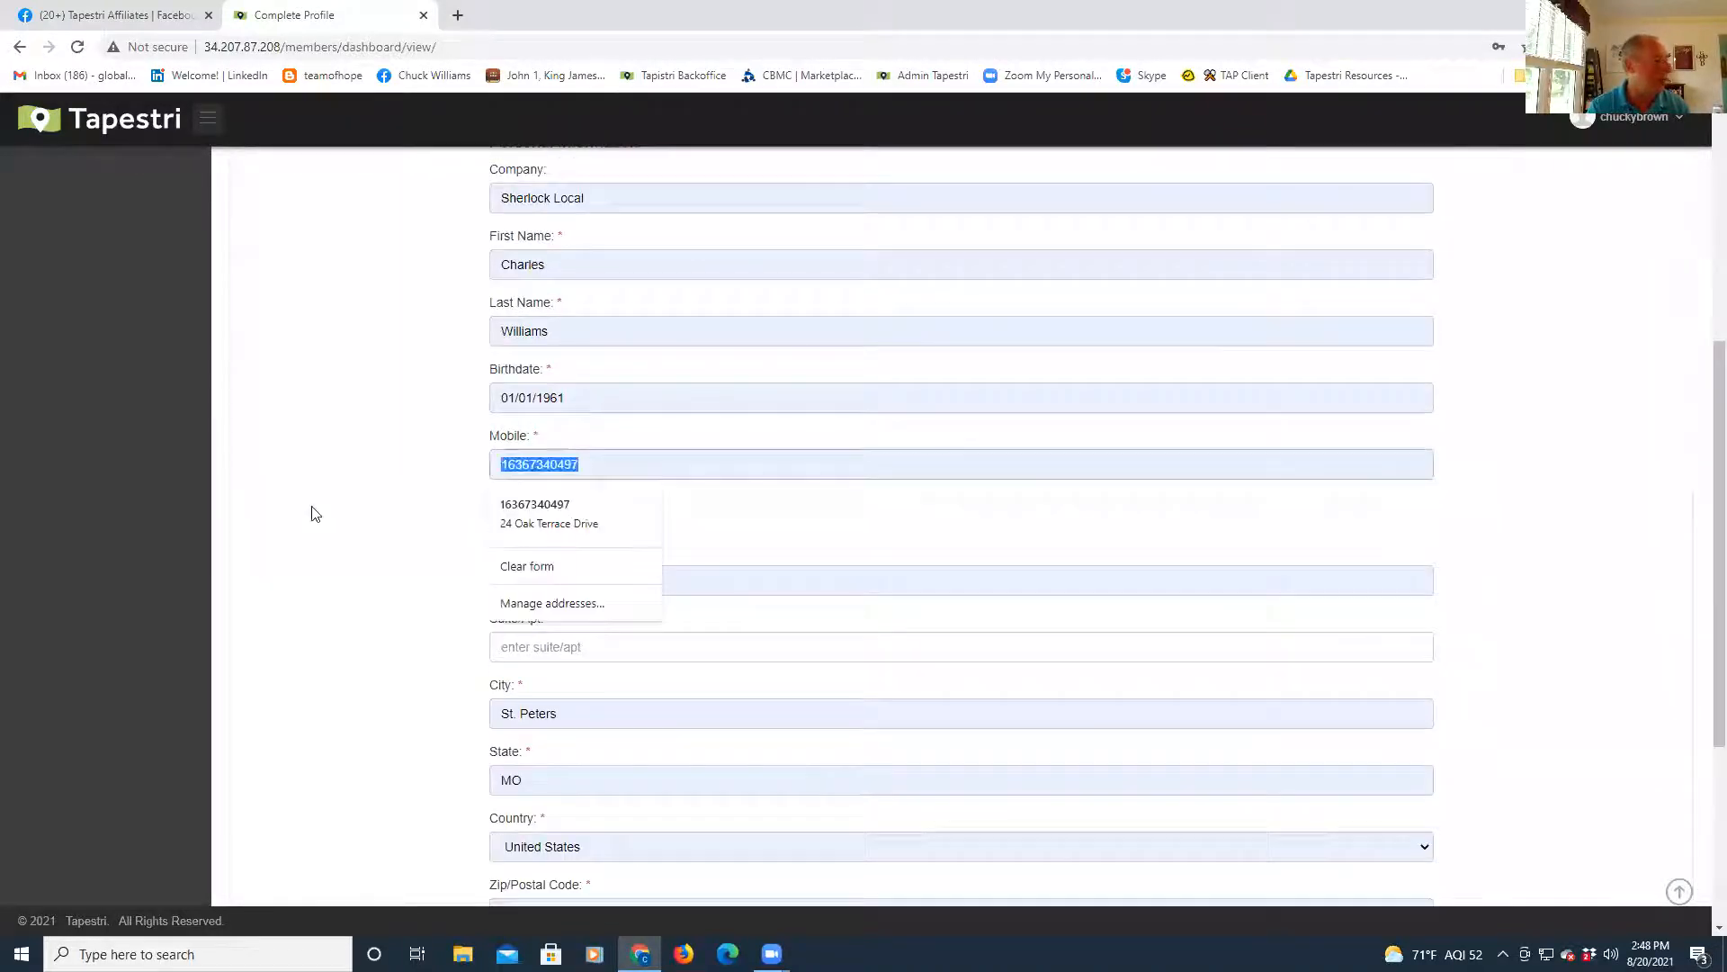
text(314868)
text(82)
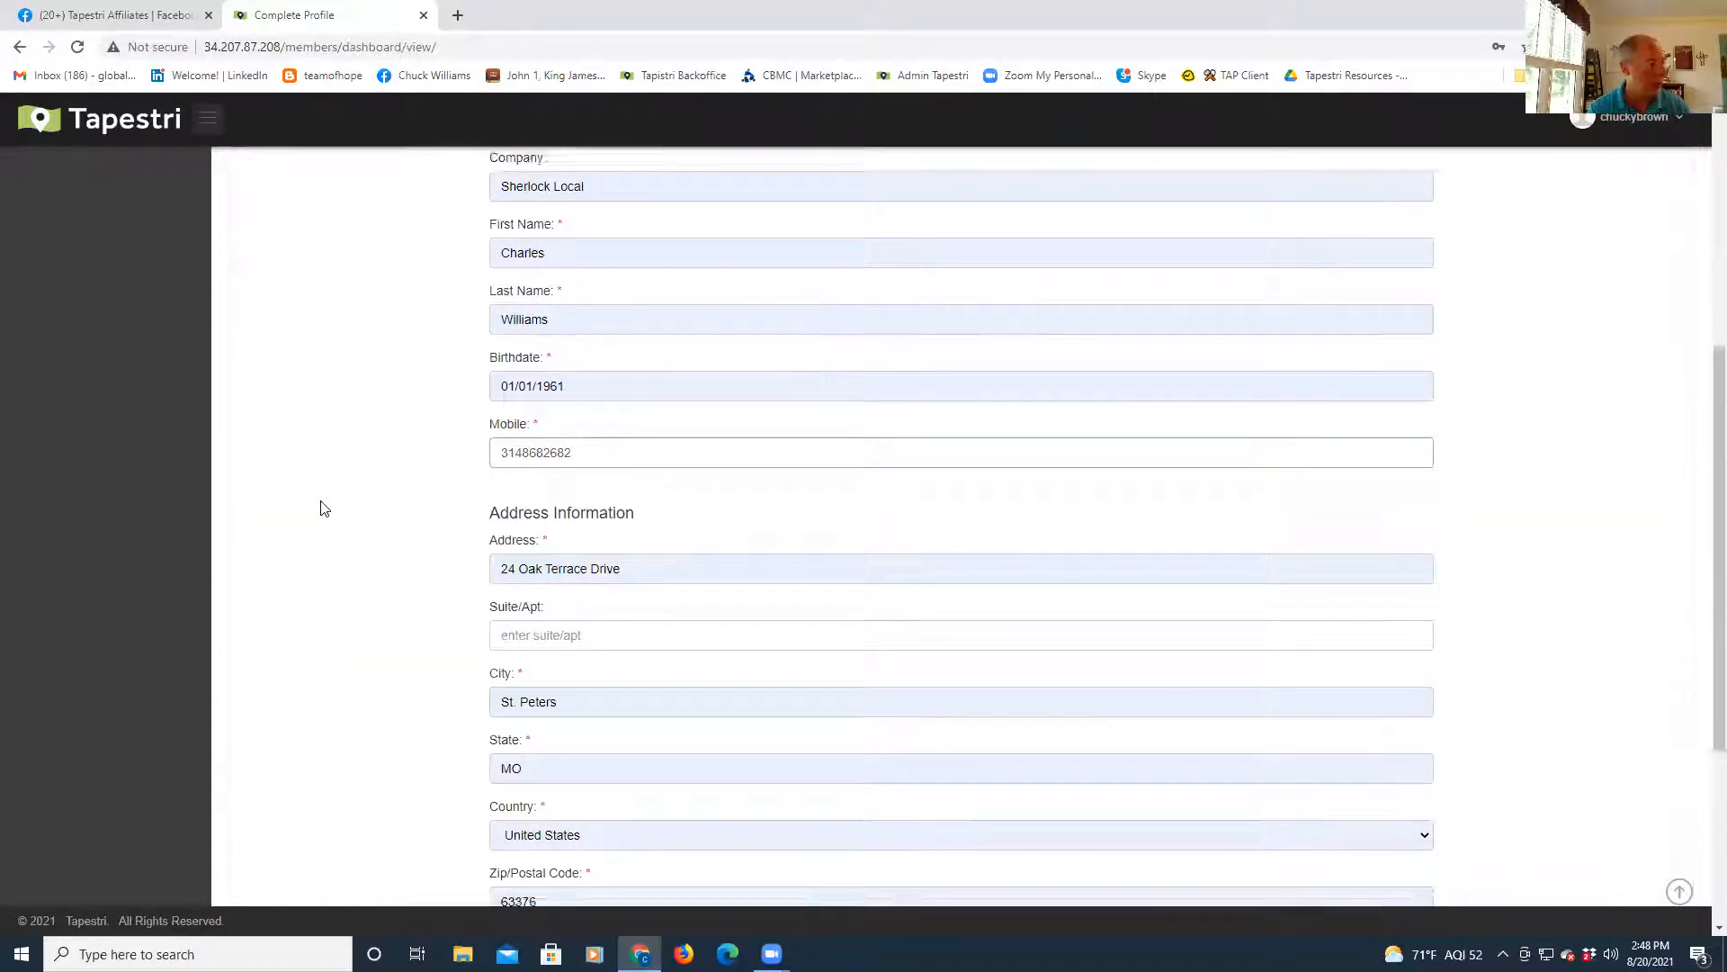
scroll(324, 509, down, 4)
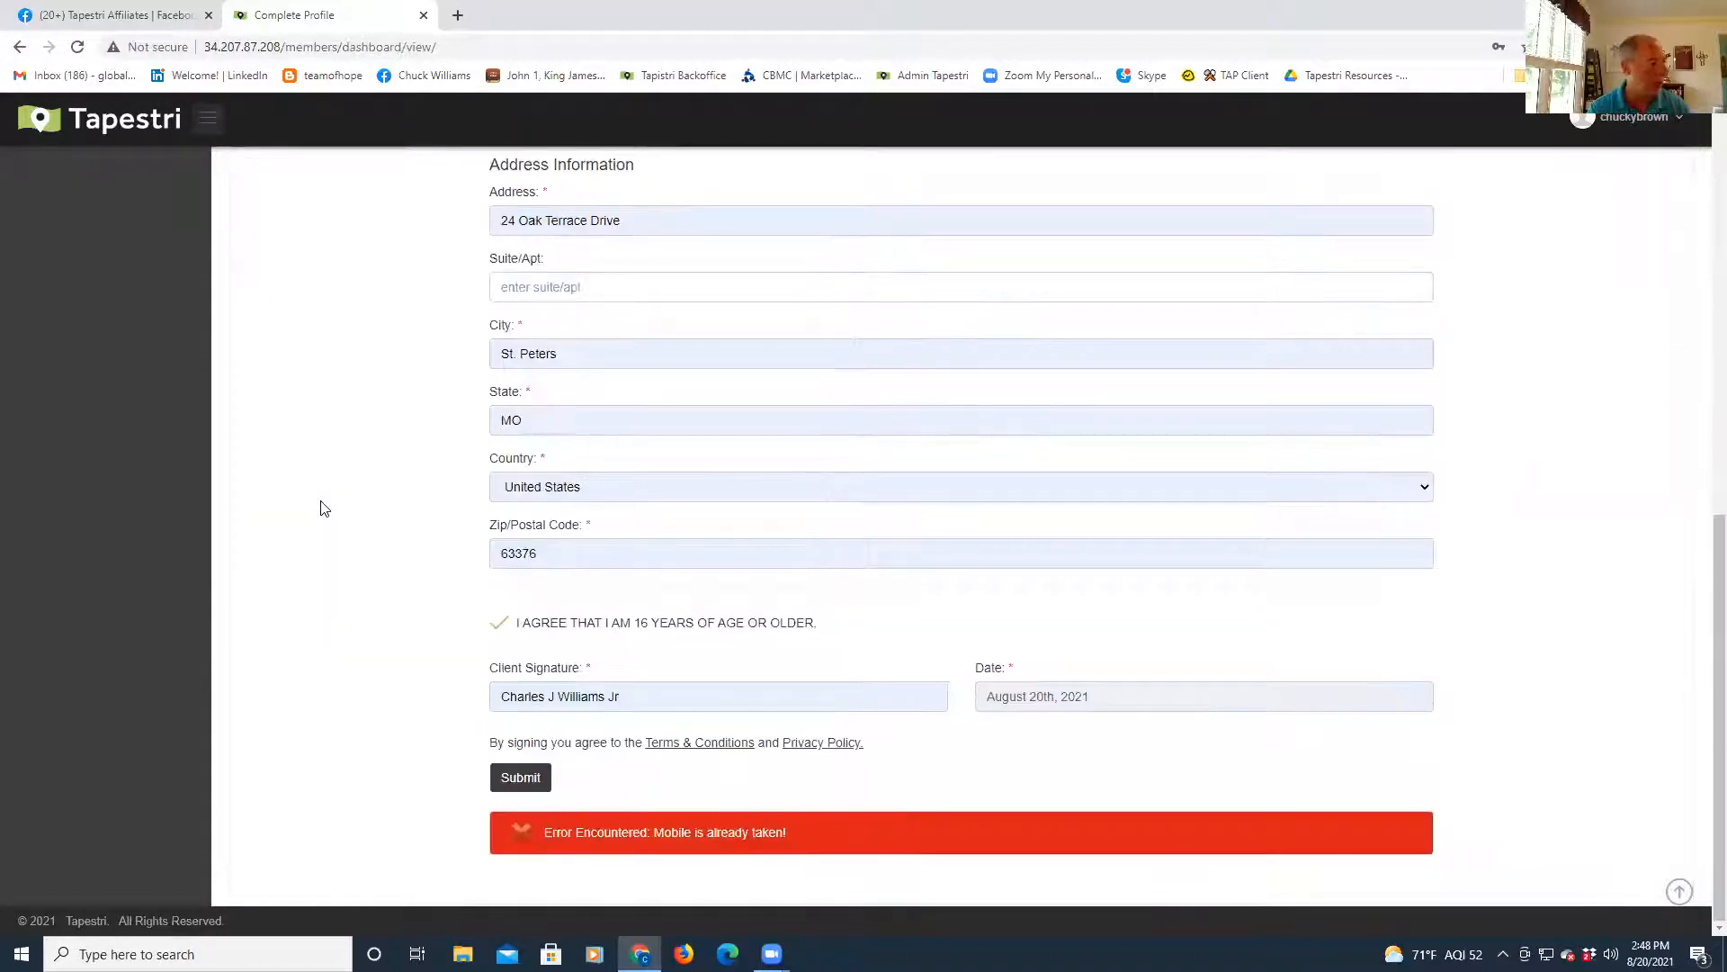
click(522, 779)
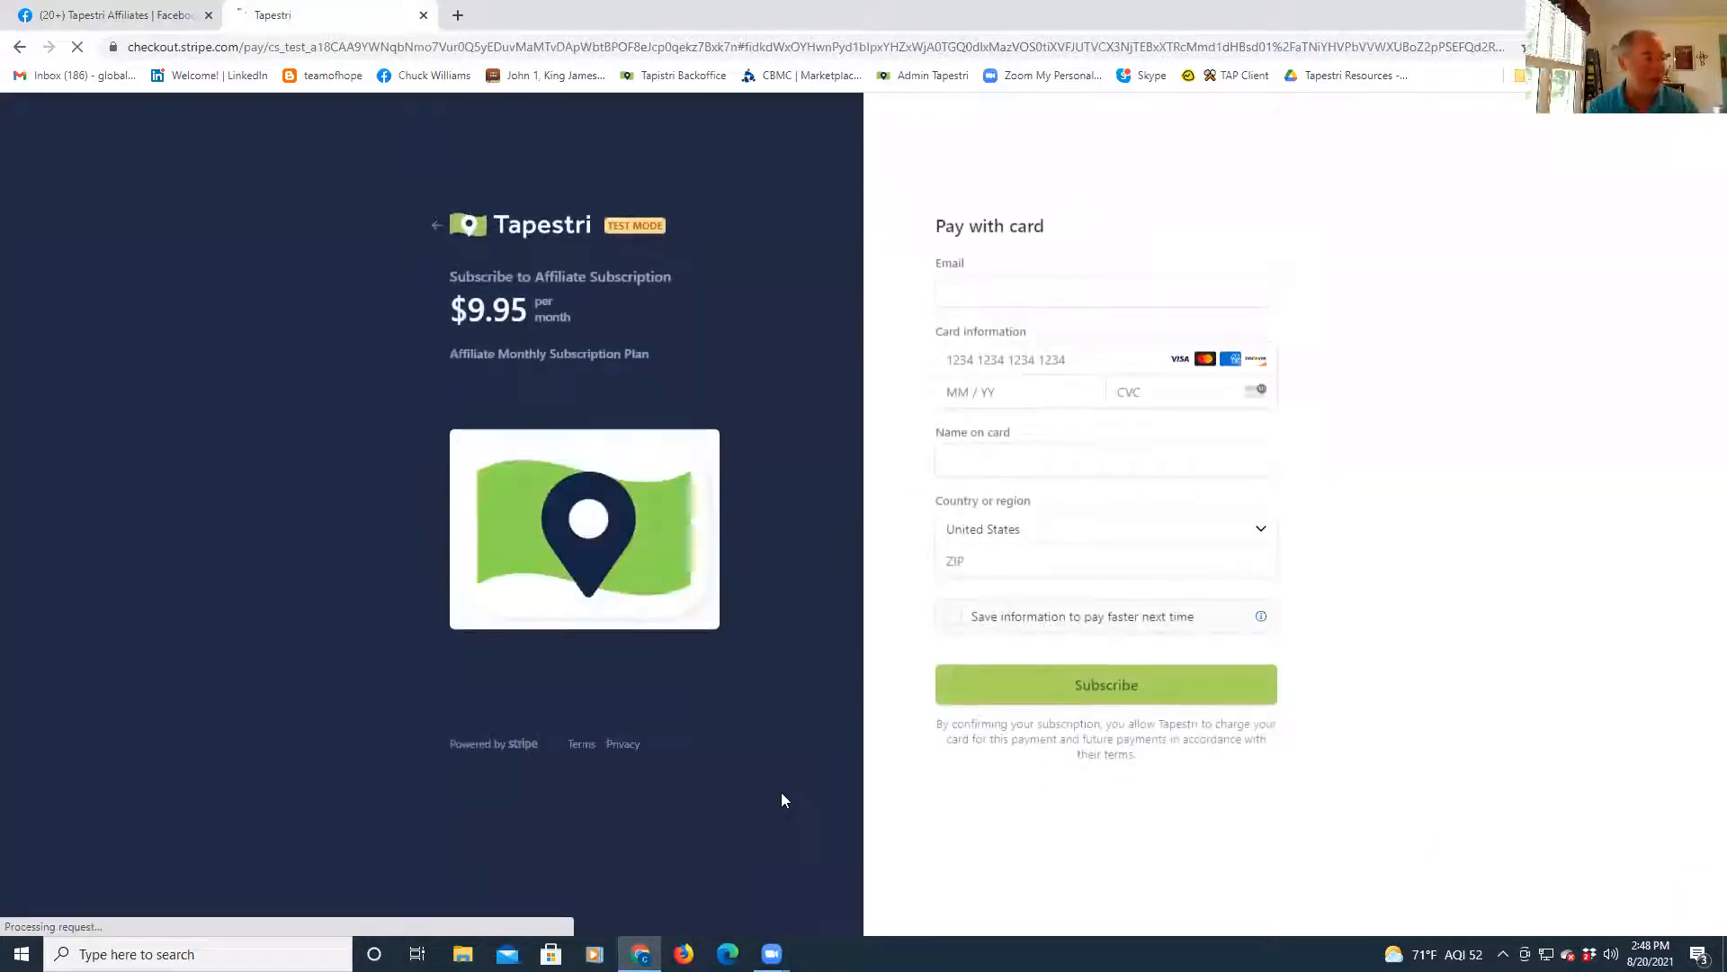
- Fill the checkout email from a saved address and enter the test Visa card details
click(968, 284)
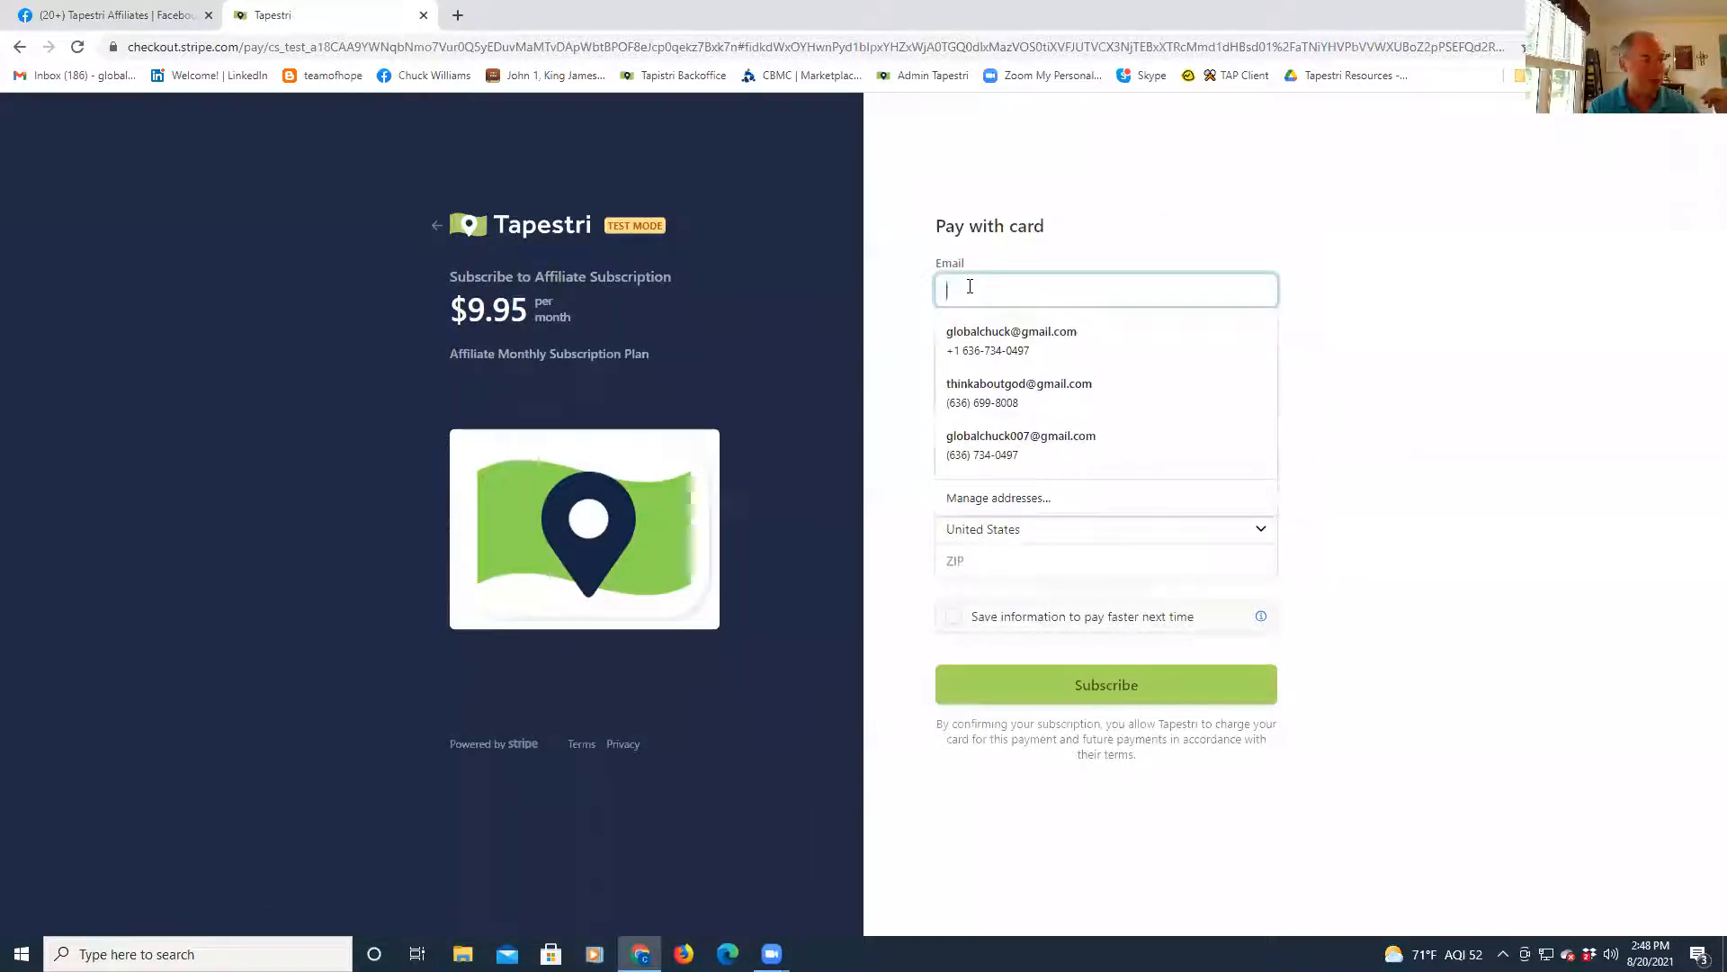
click(979, 340)
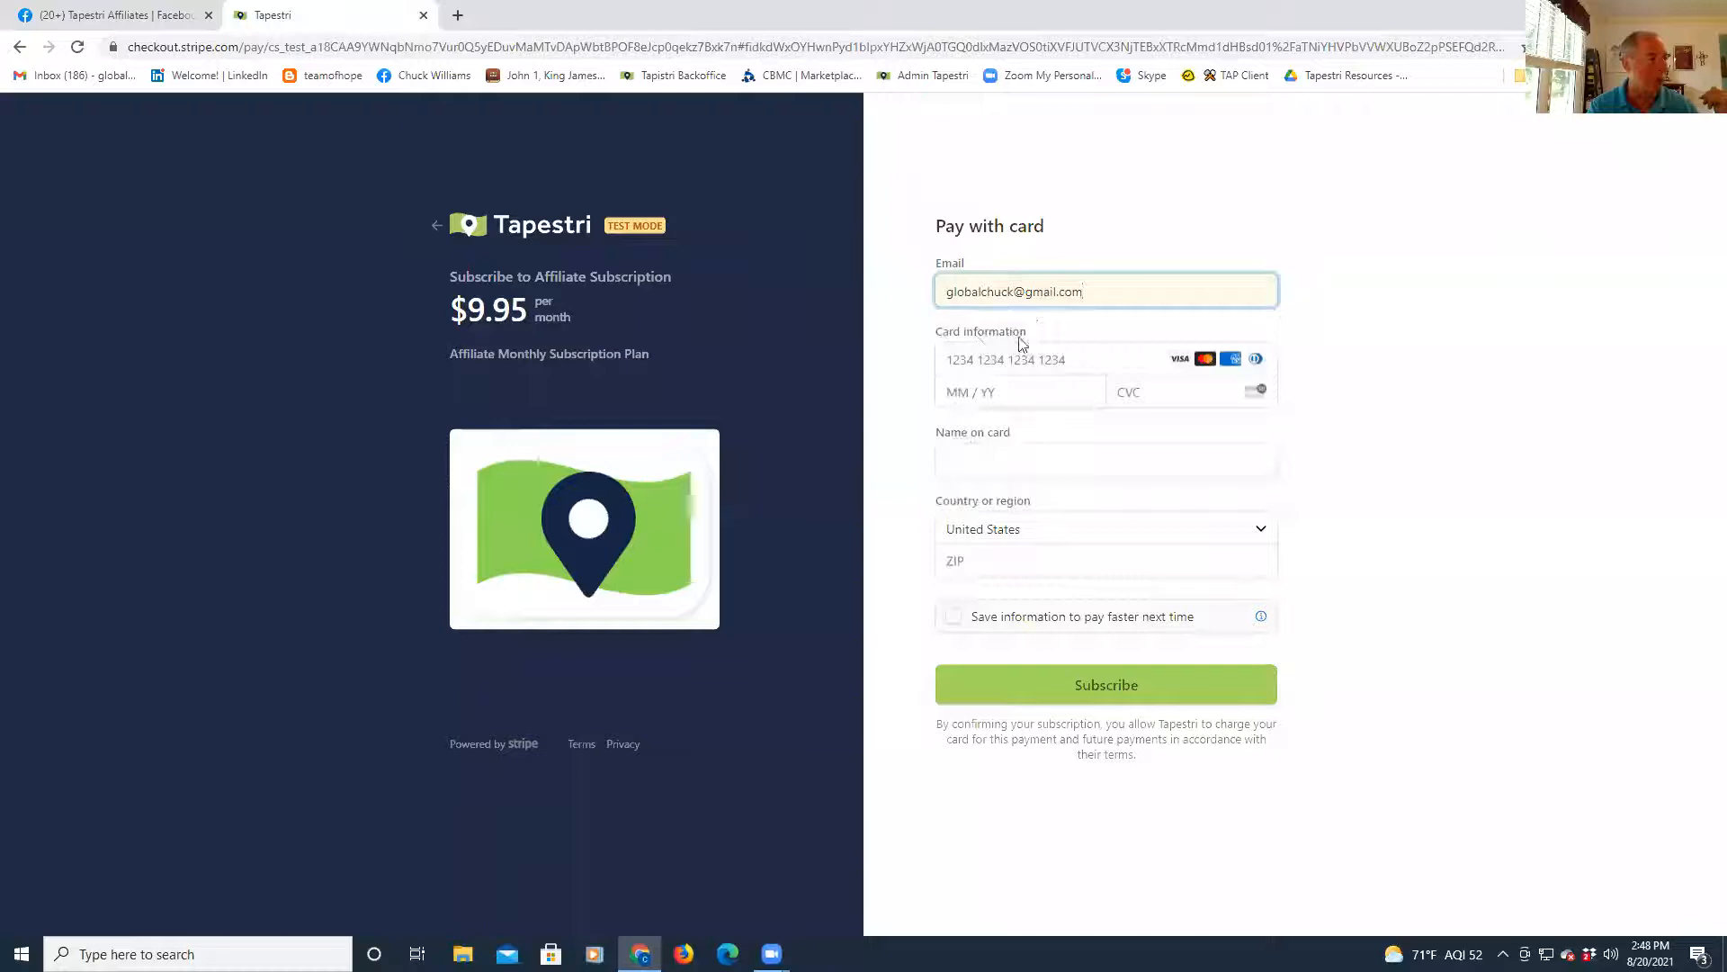
click(1013, 356)
text(4242 4242 4242 4242)
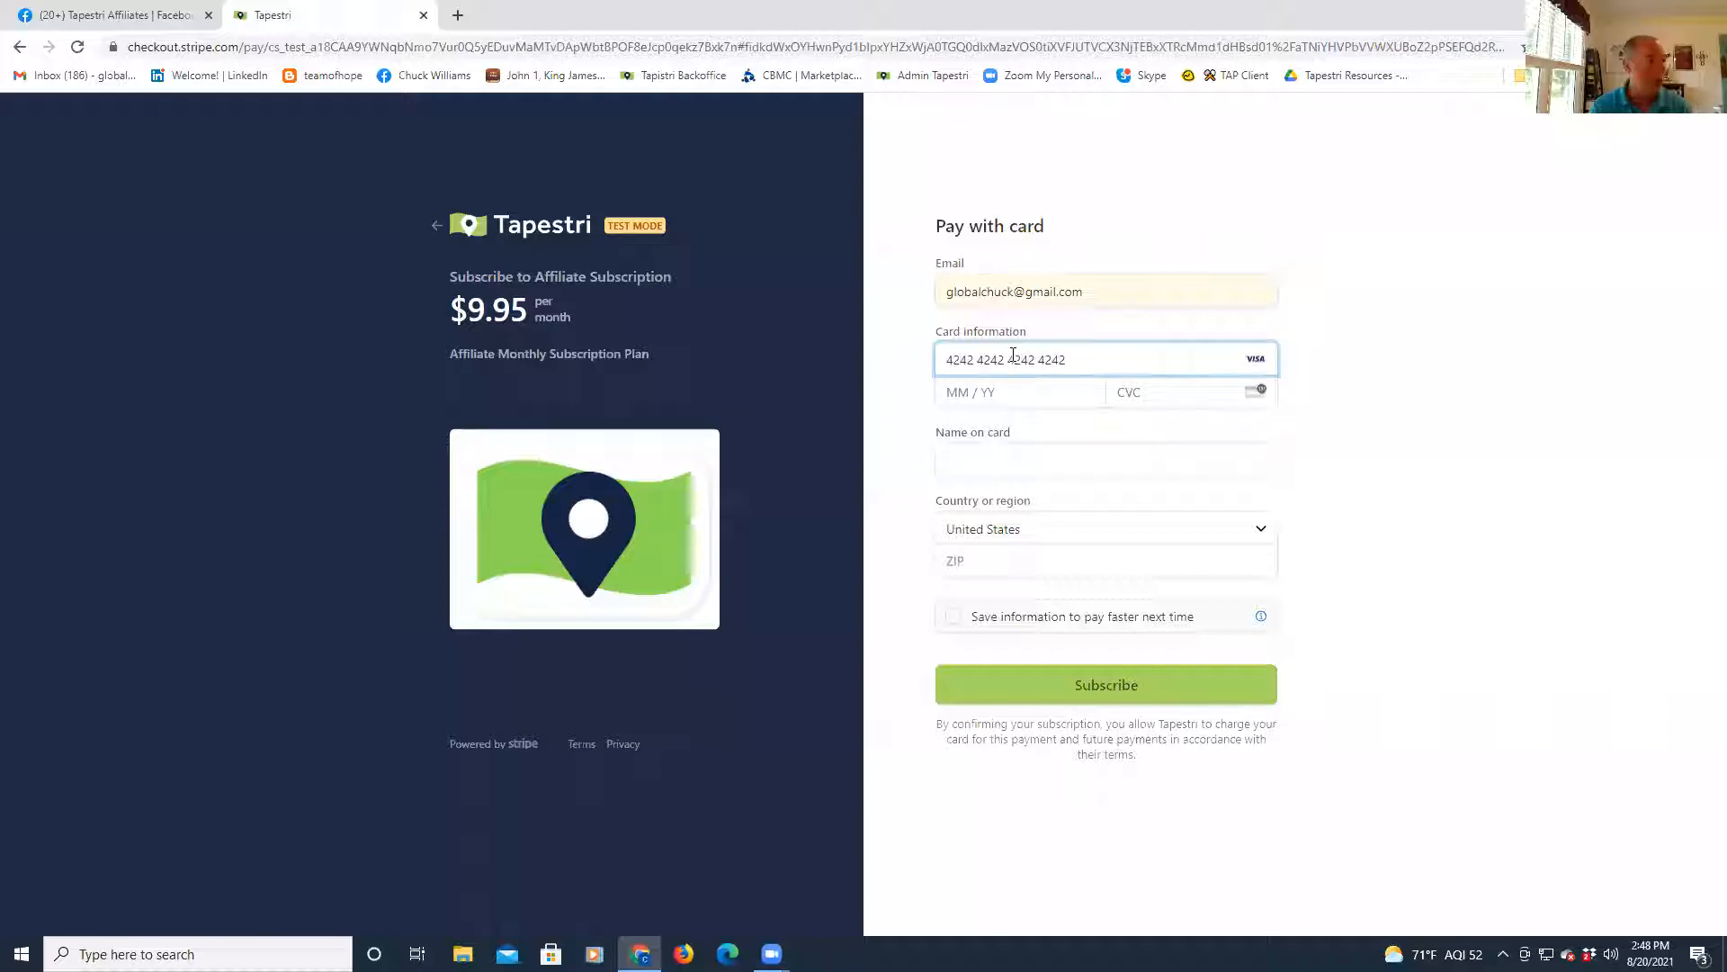
text(12 /)
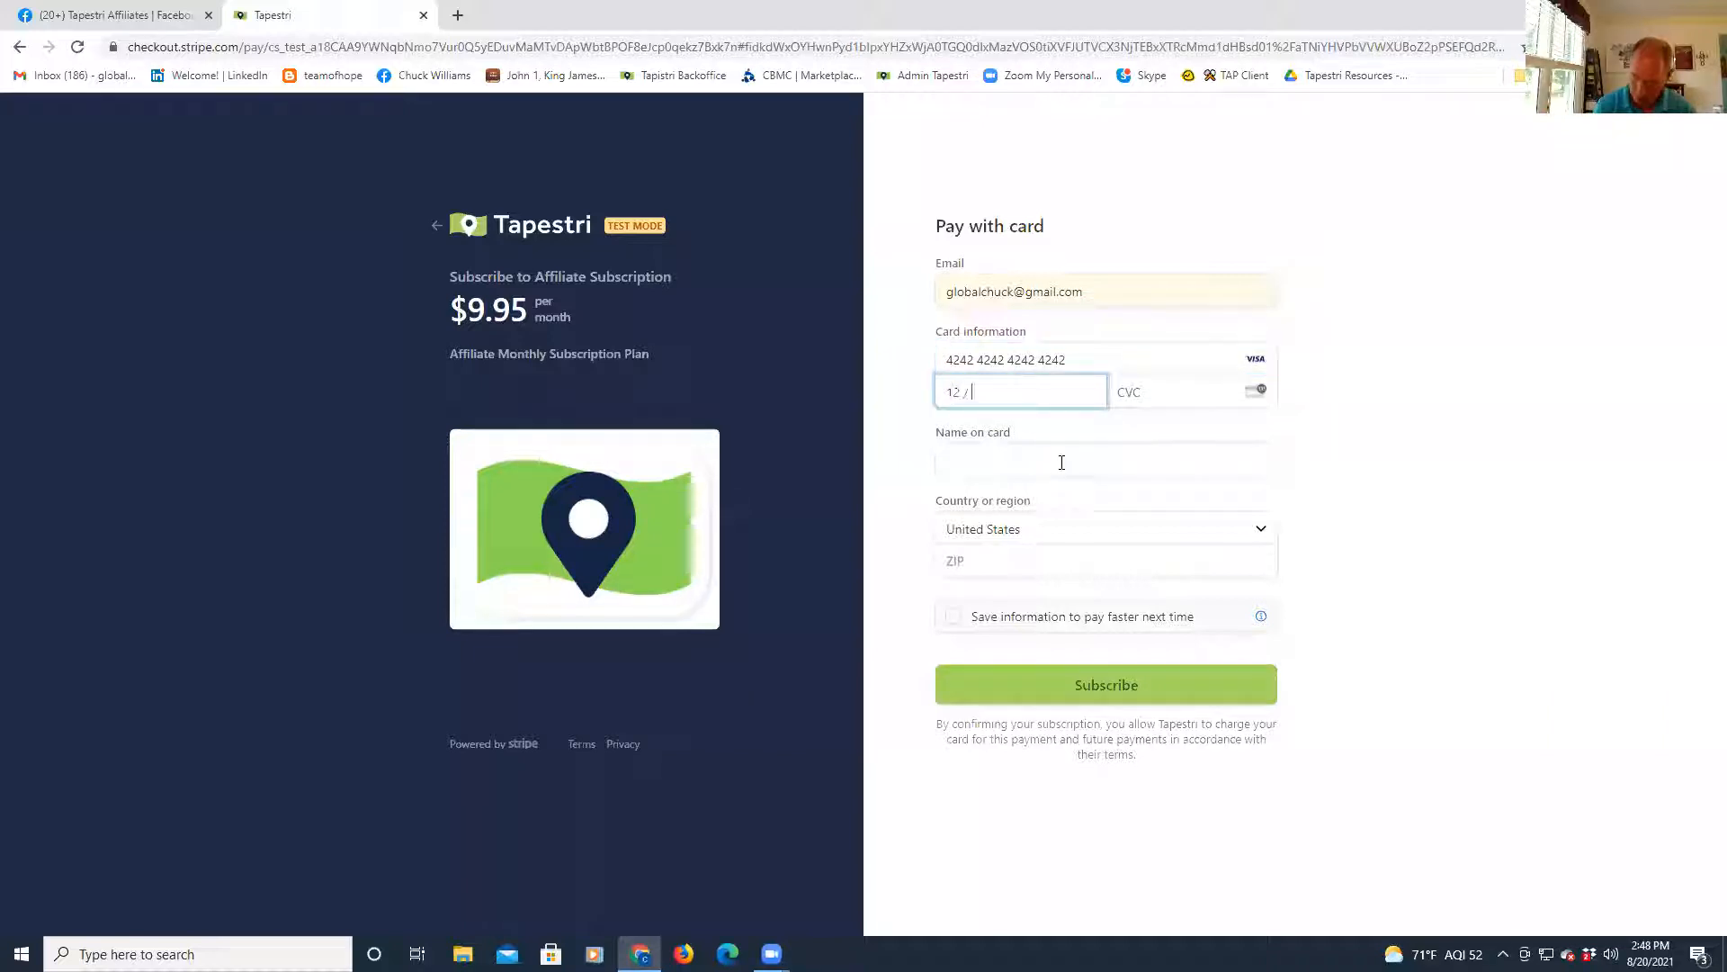
text(23)
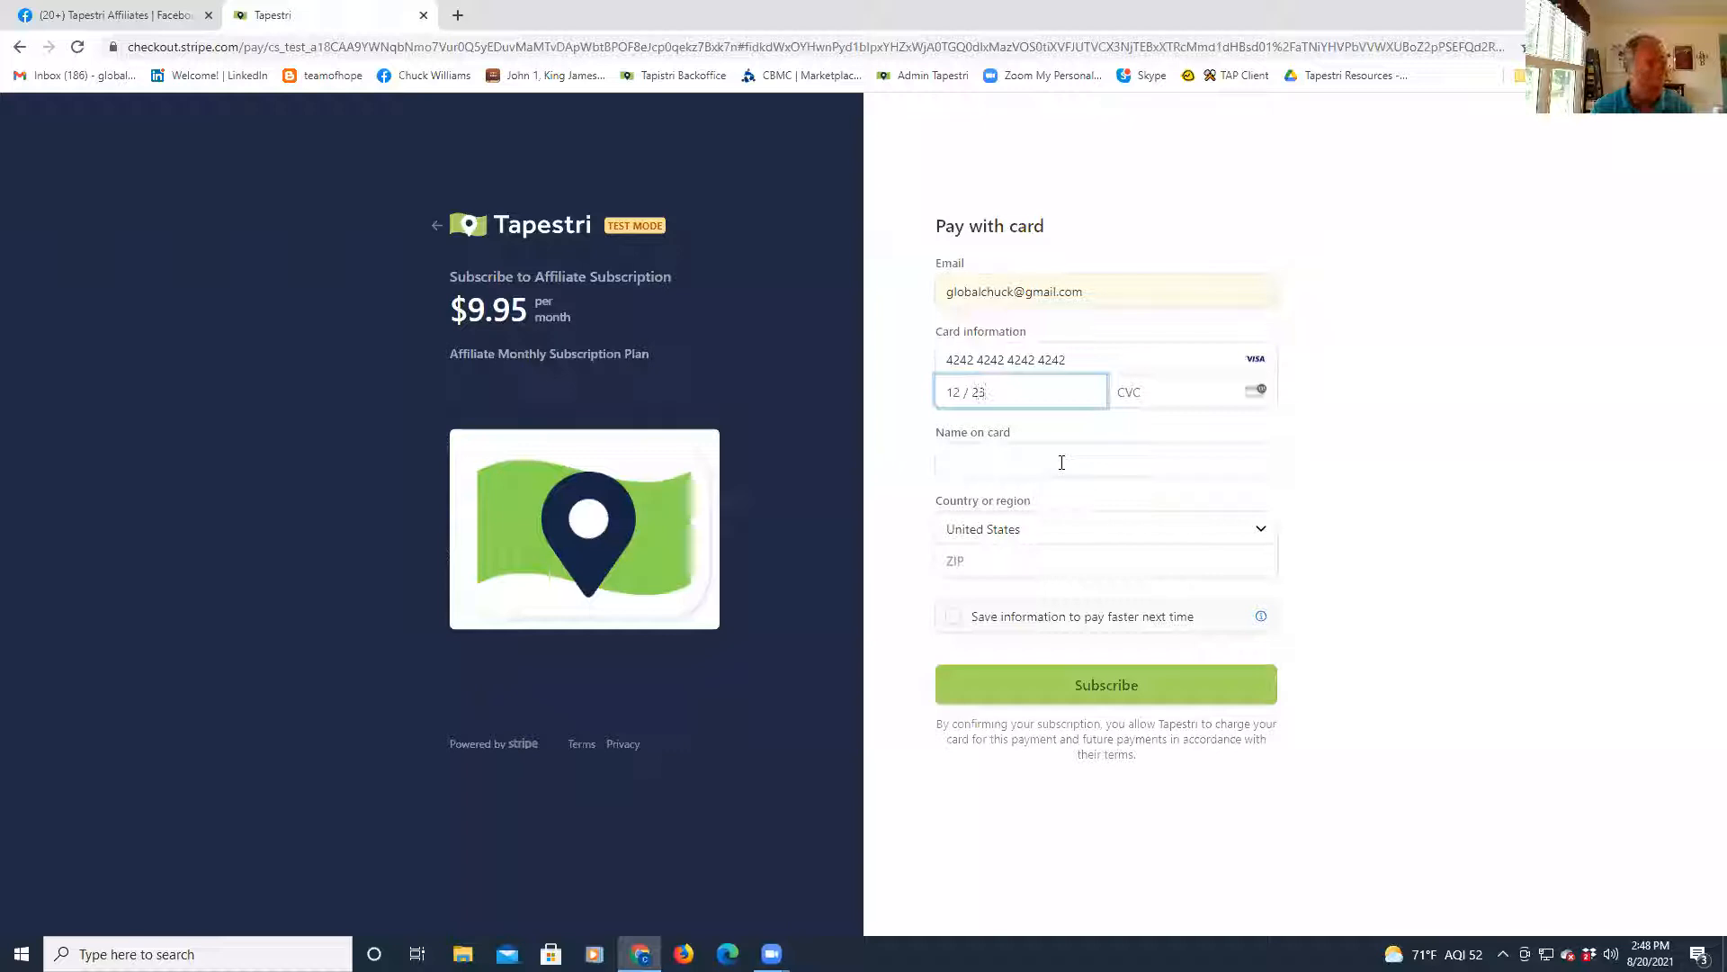
click(1166, 381)
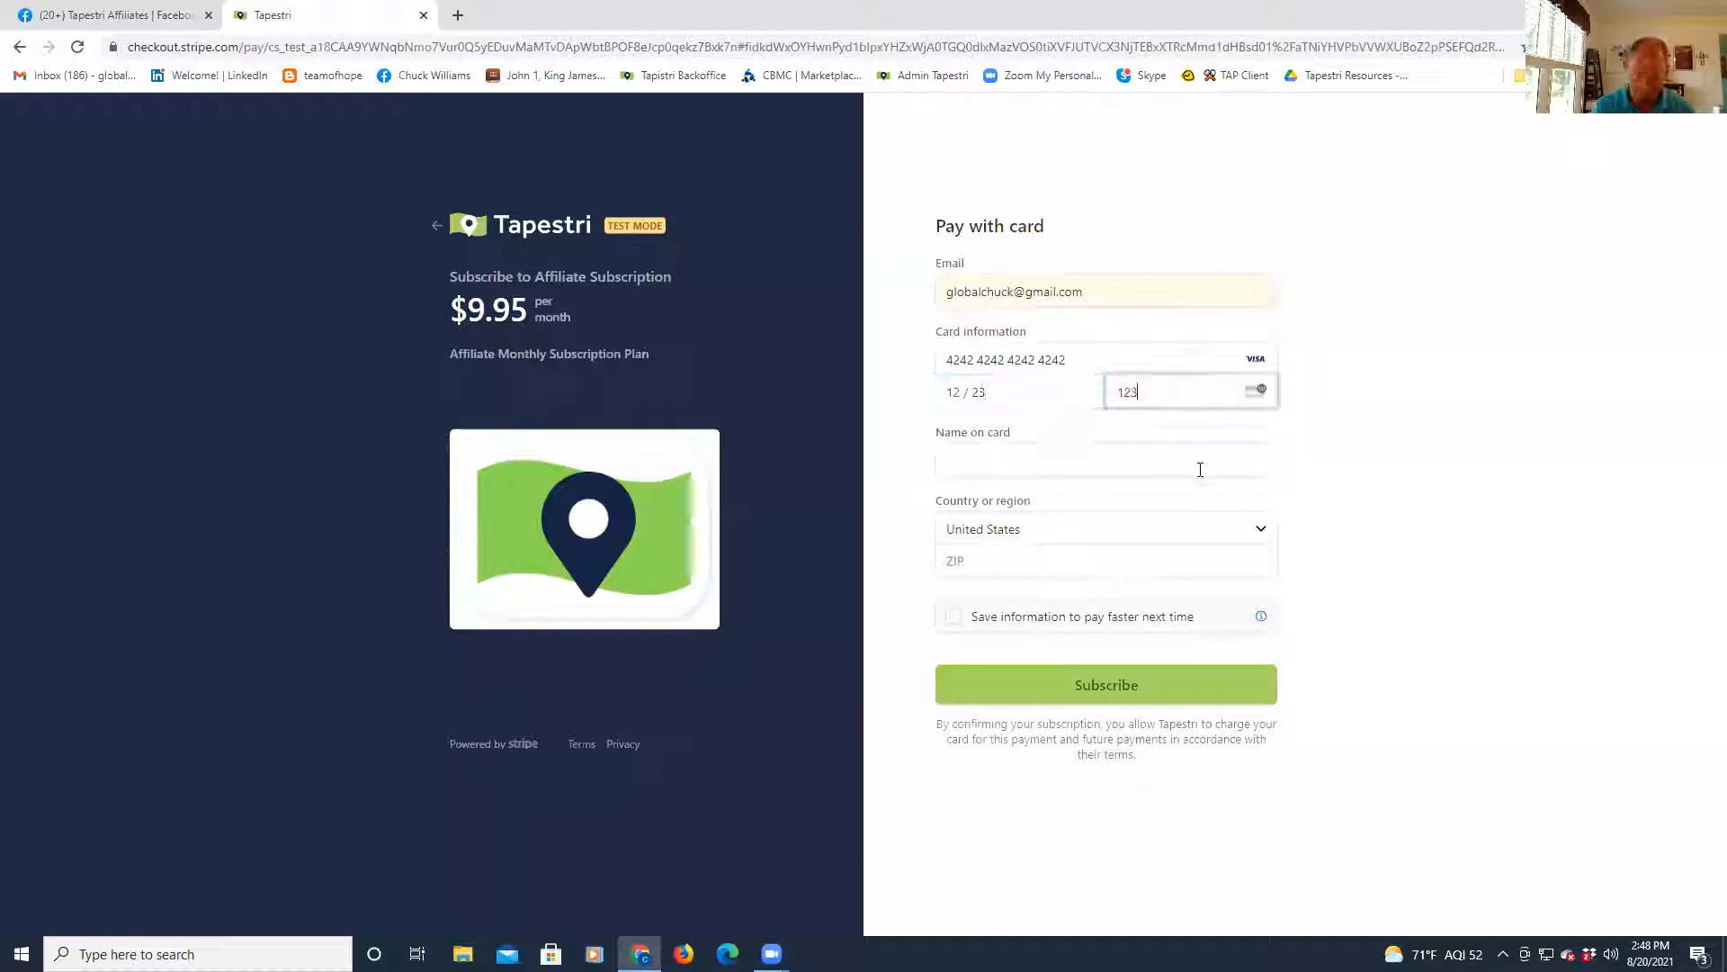
- Add the saved cardholder name and billing ZIP, then subscribe for $9.95/month
click(1035, 464)
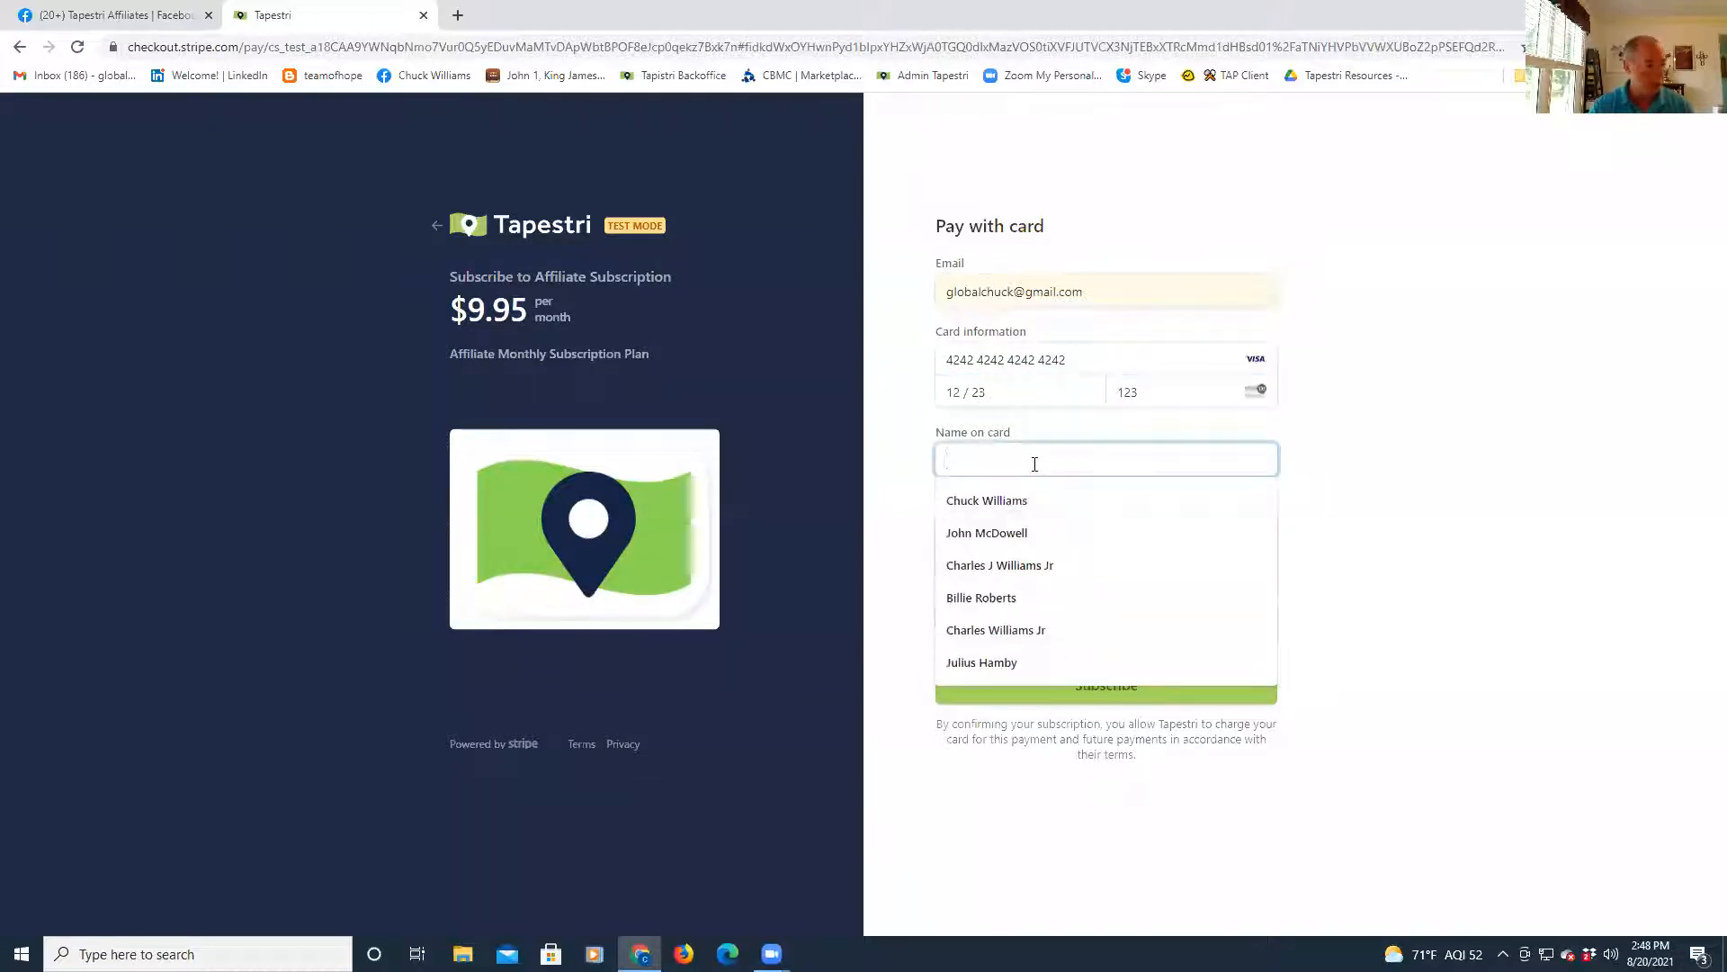
click(1004, 500)
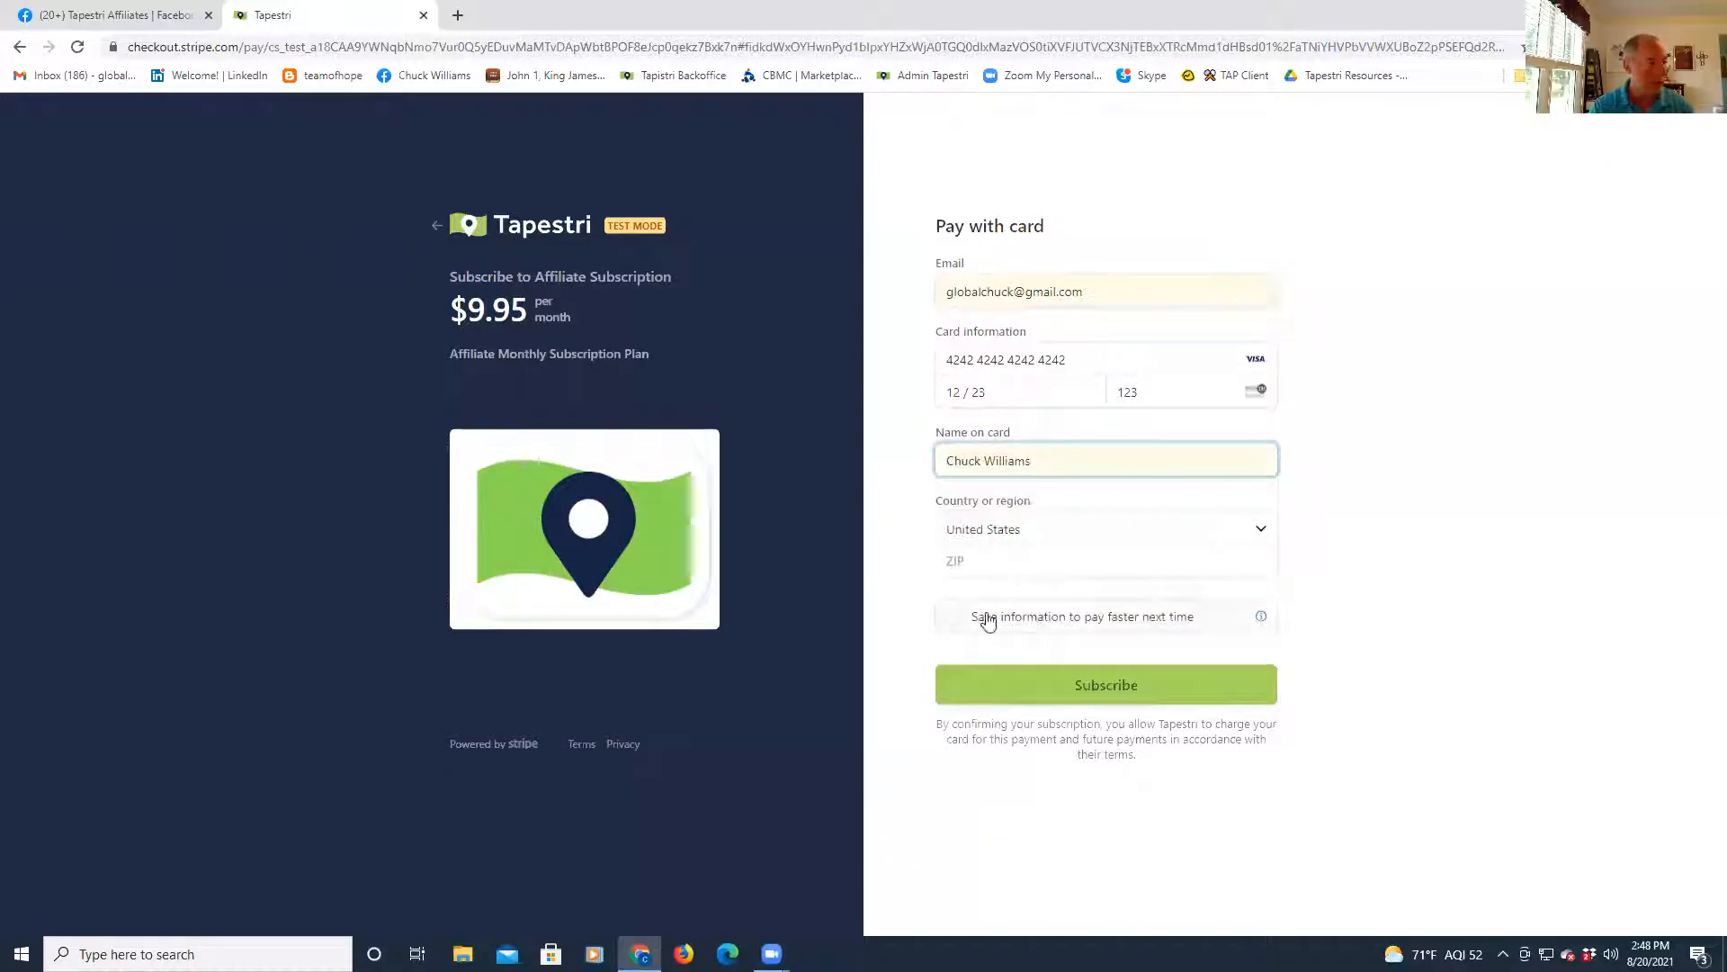
click(1033, 574)
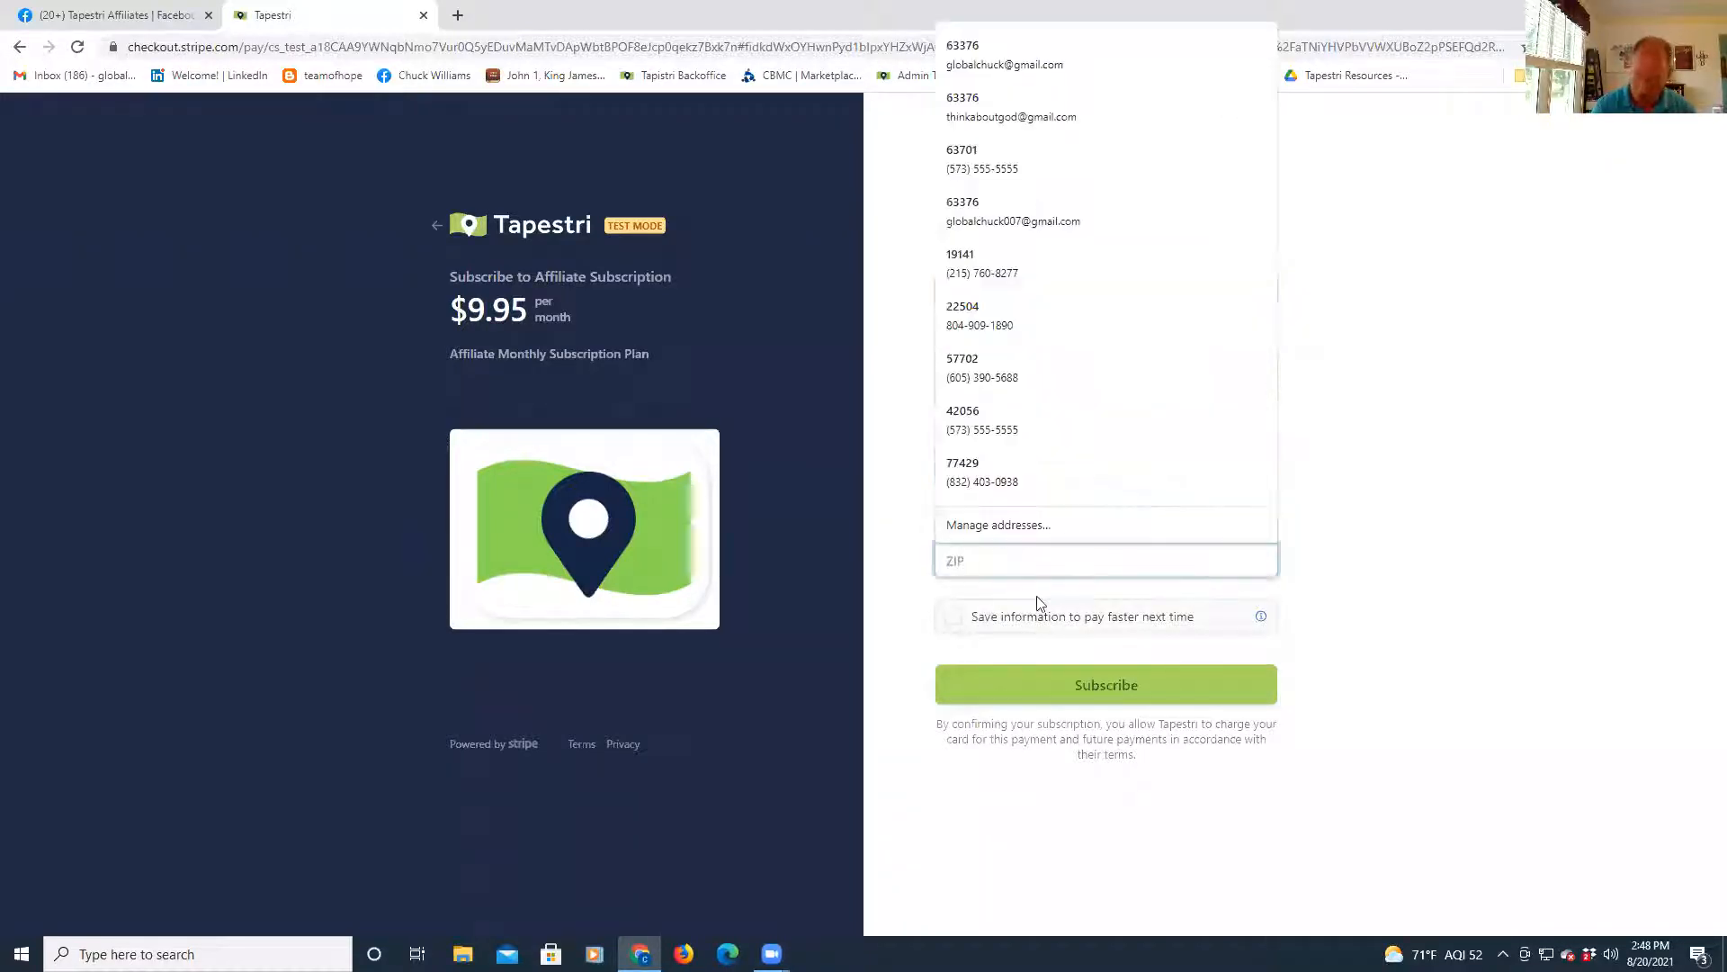
text(63376)
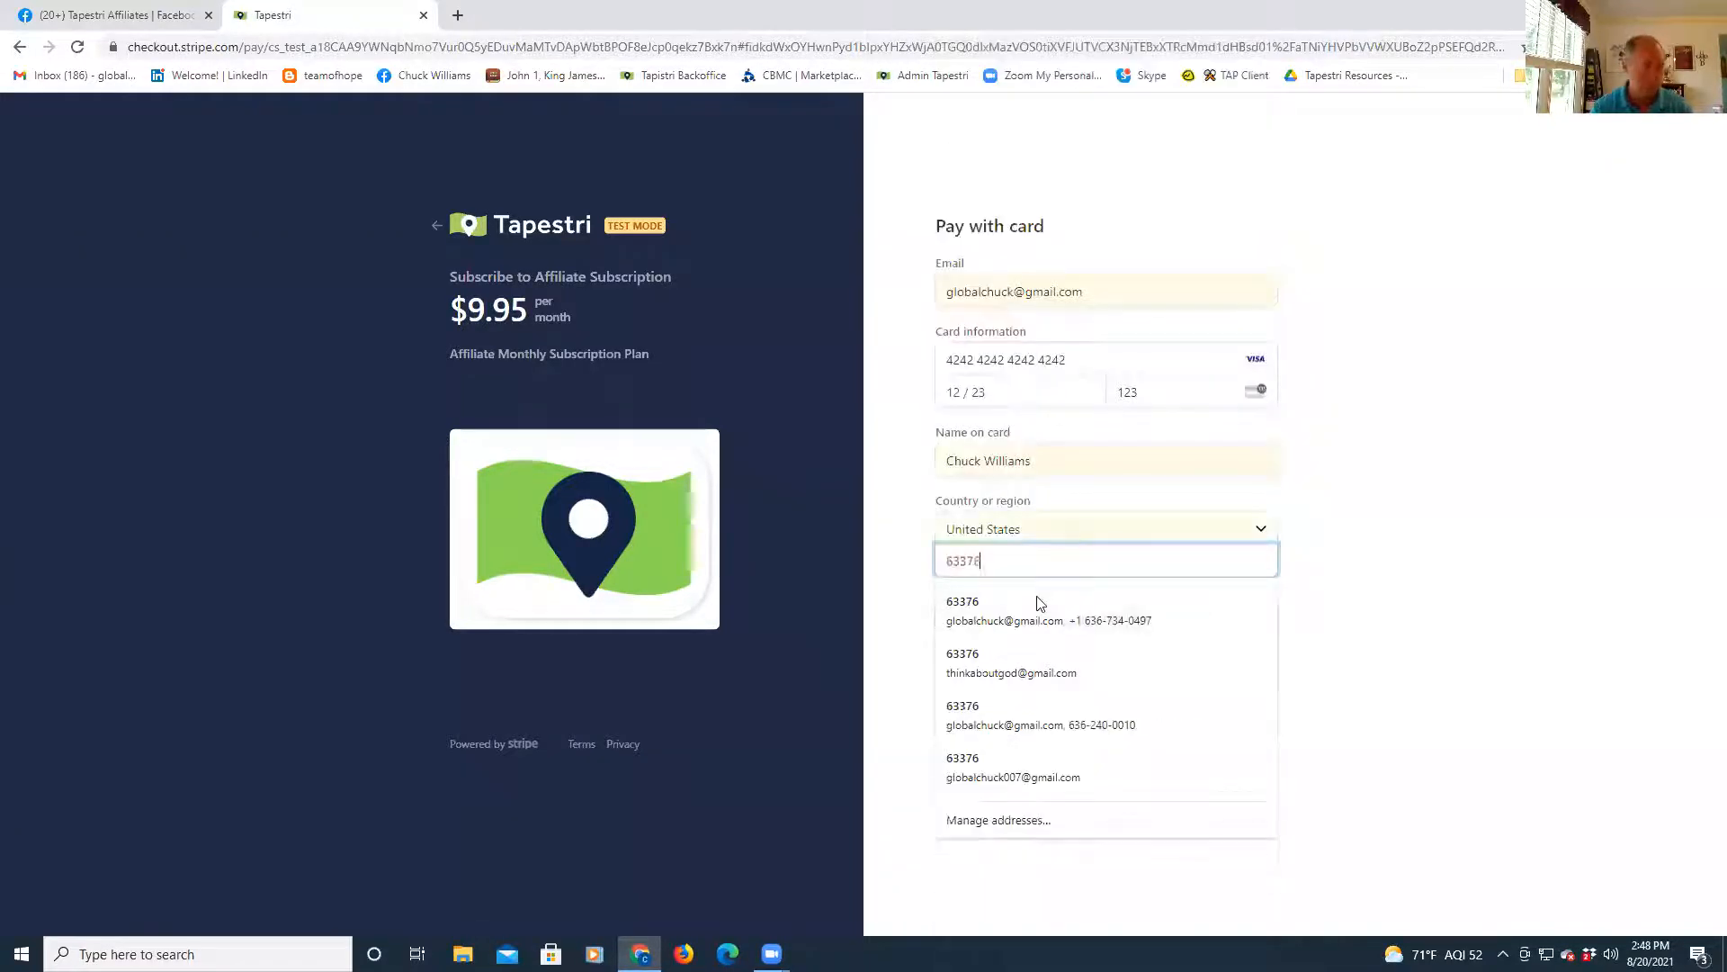
click(897, 723)
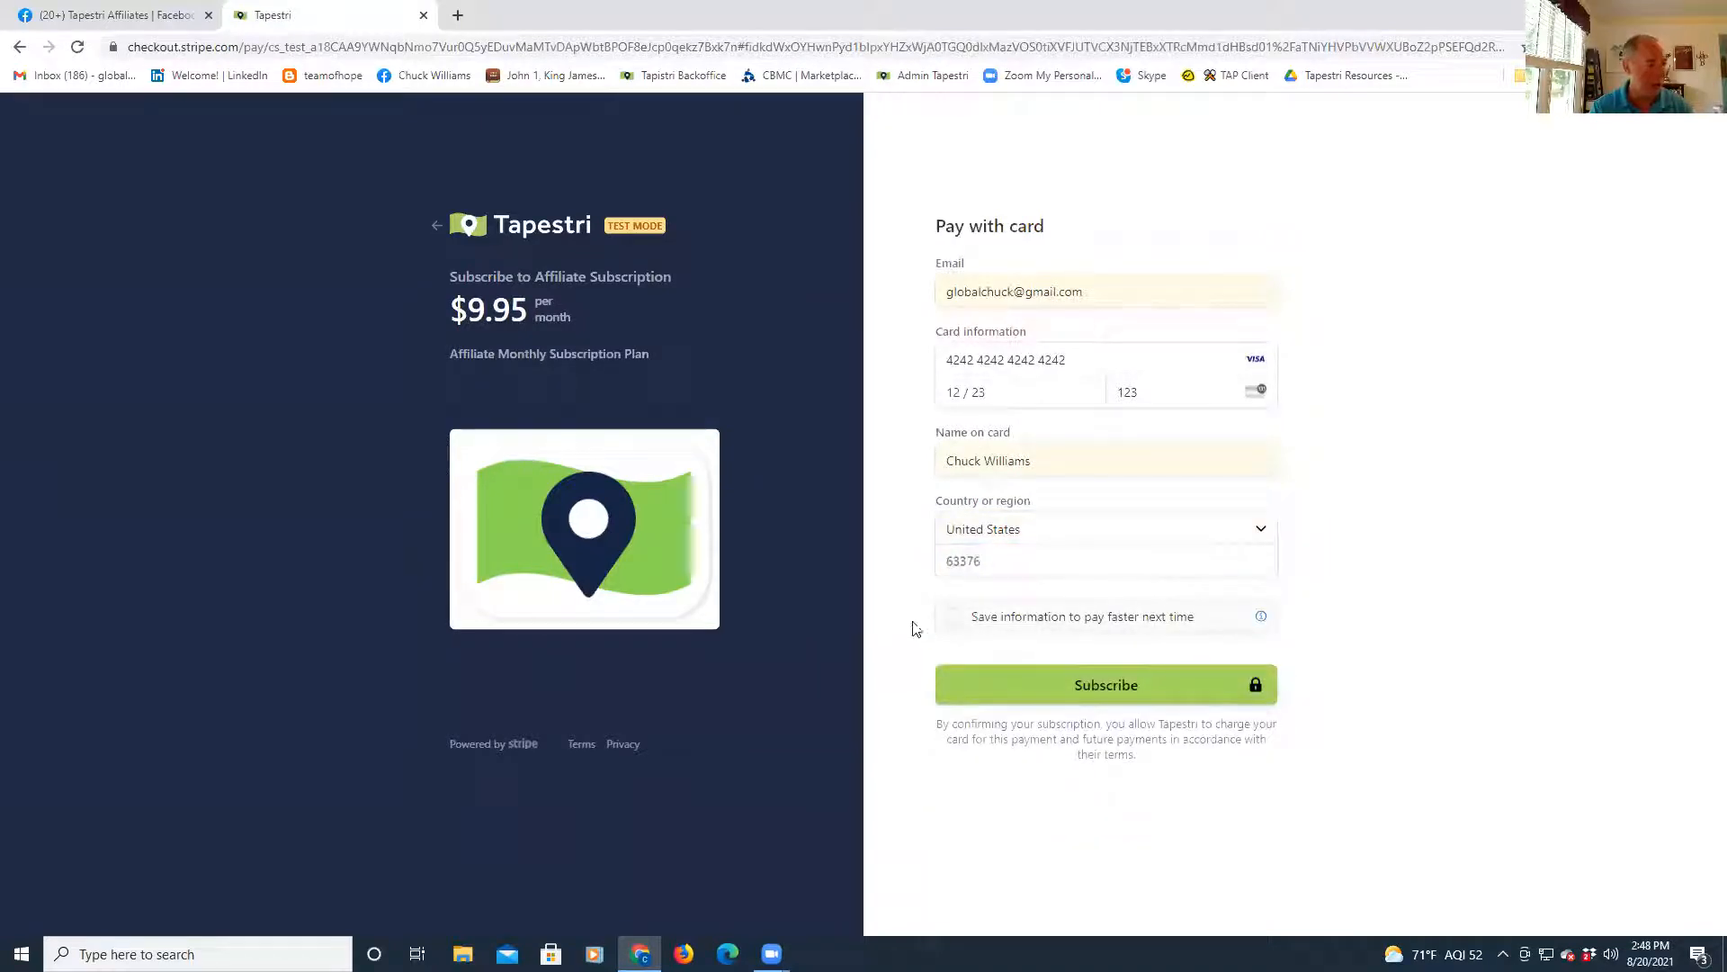
click(1105, 689)
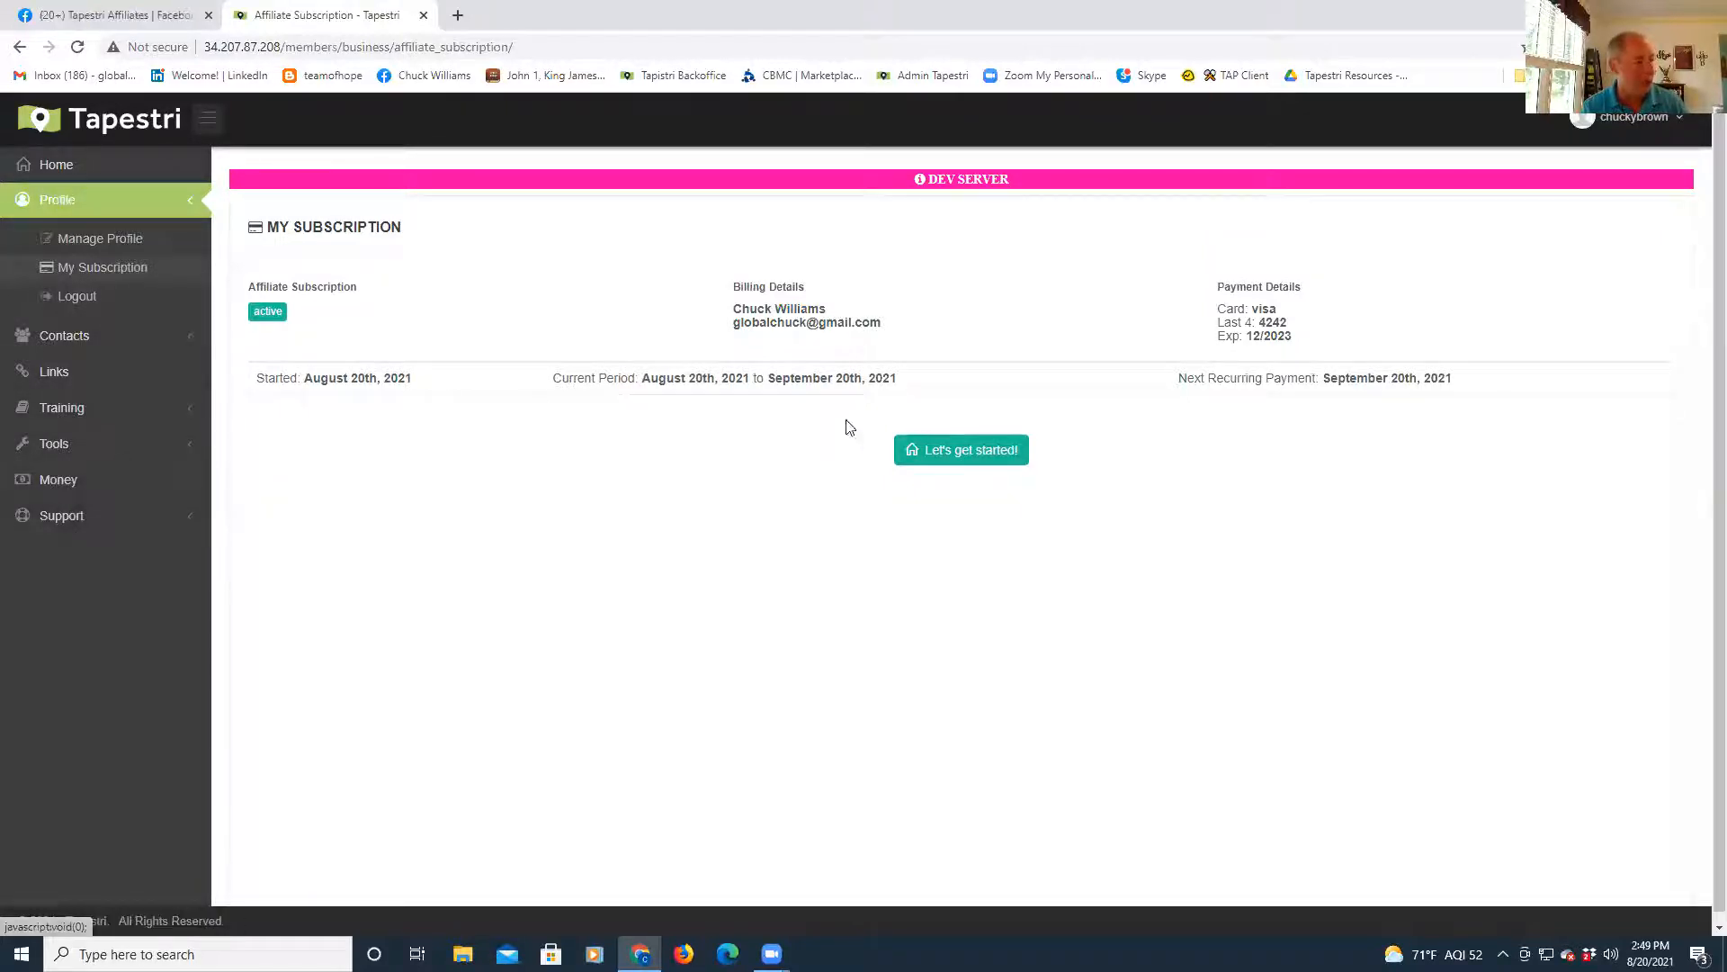
- Click "Let's get started!" to go to the affiliate dashboard
click(965, 450)
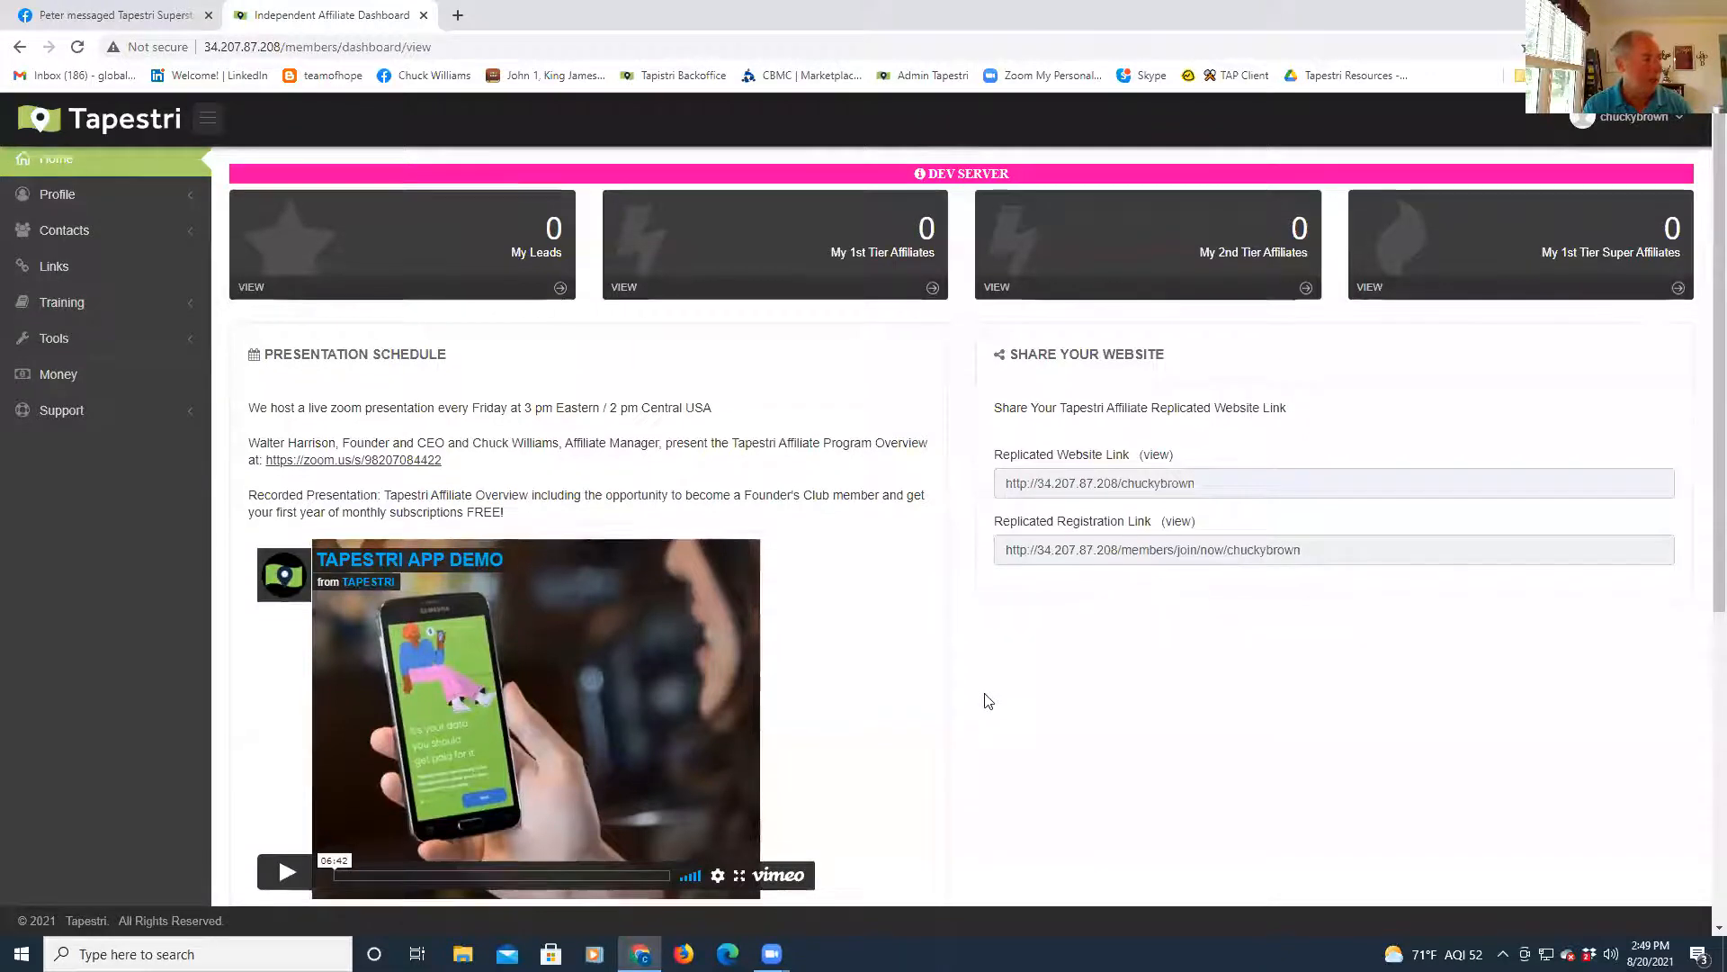
- Scroll past the stat cards and open the TAPESTRI APP DEMO video on Vimeo
scroll(987, 698, down, 2)
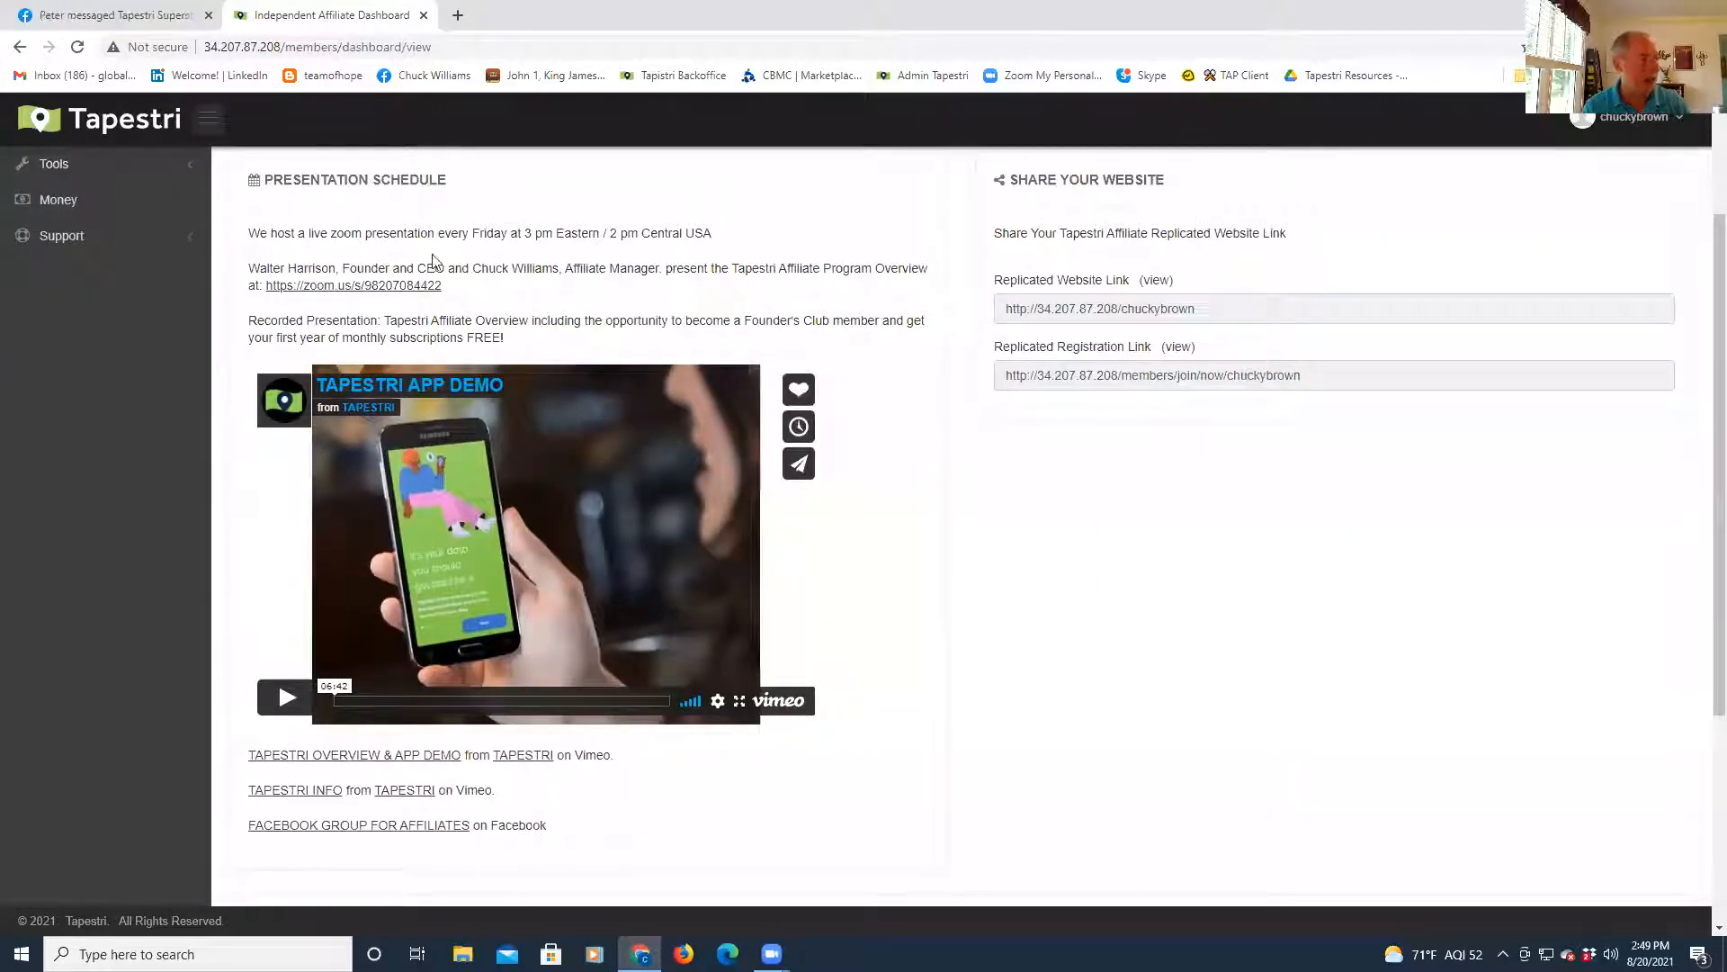
scroll(754, 690, down, 2)
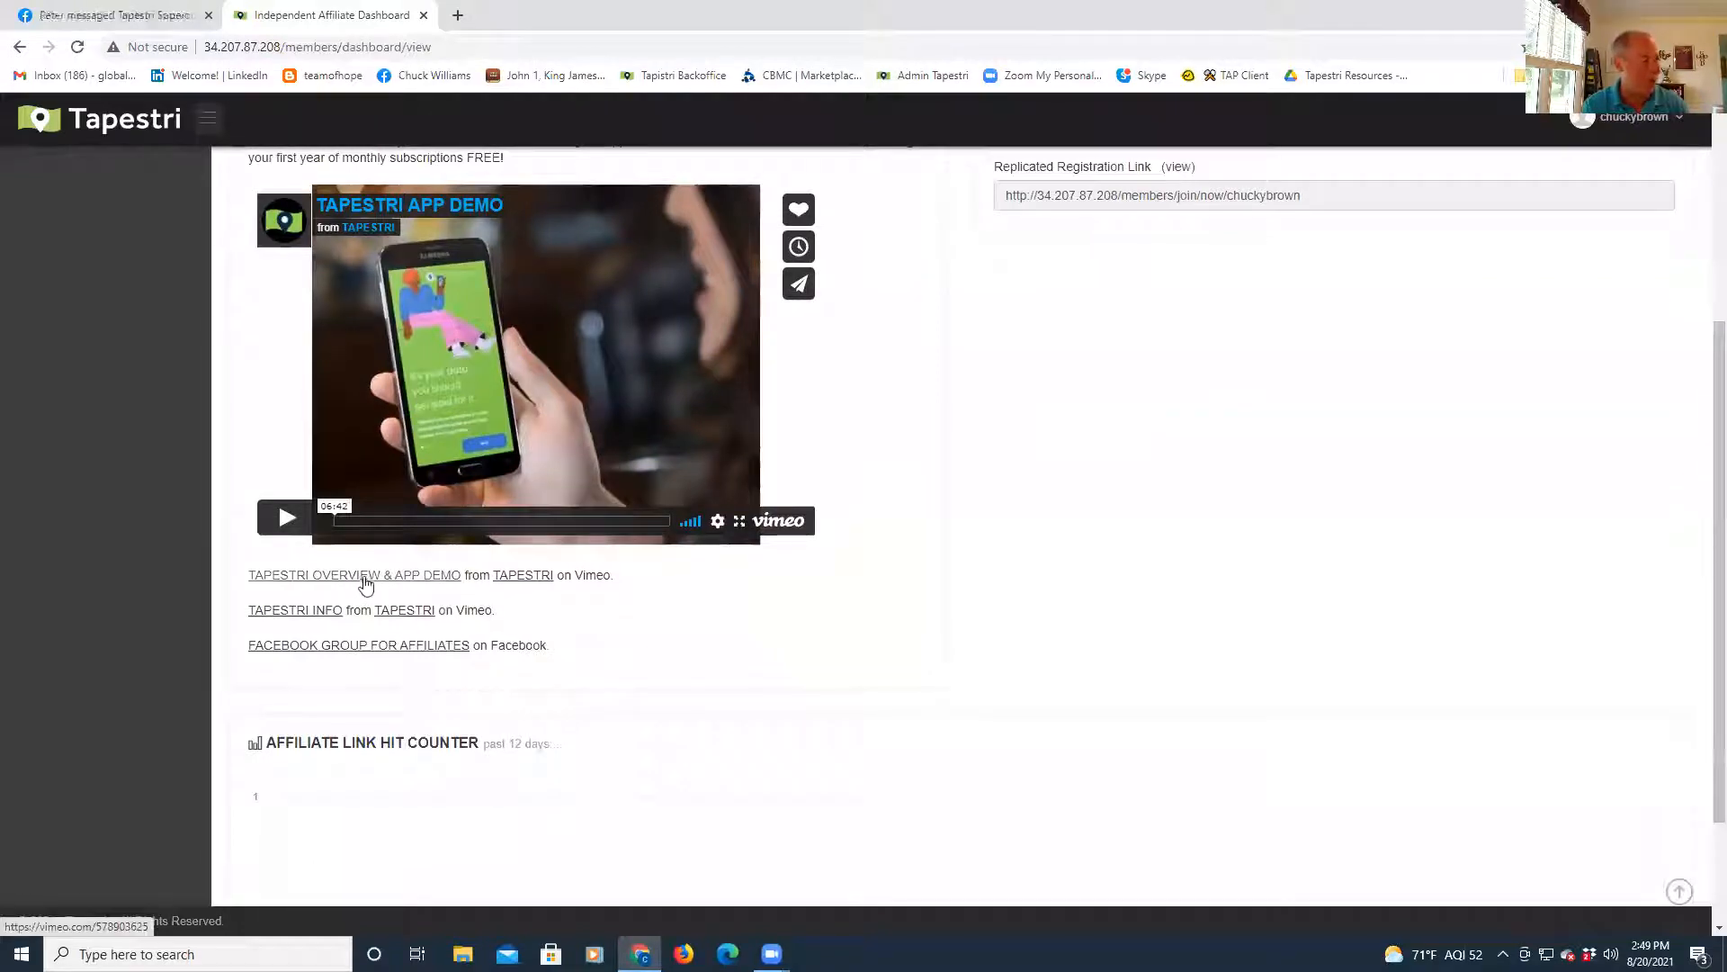
click(365, 583)
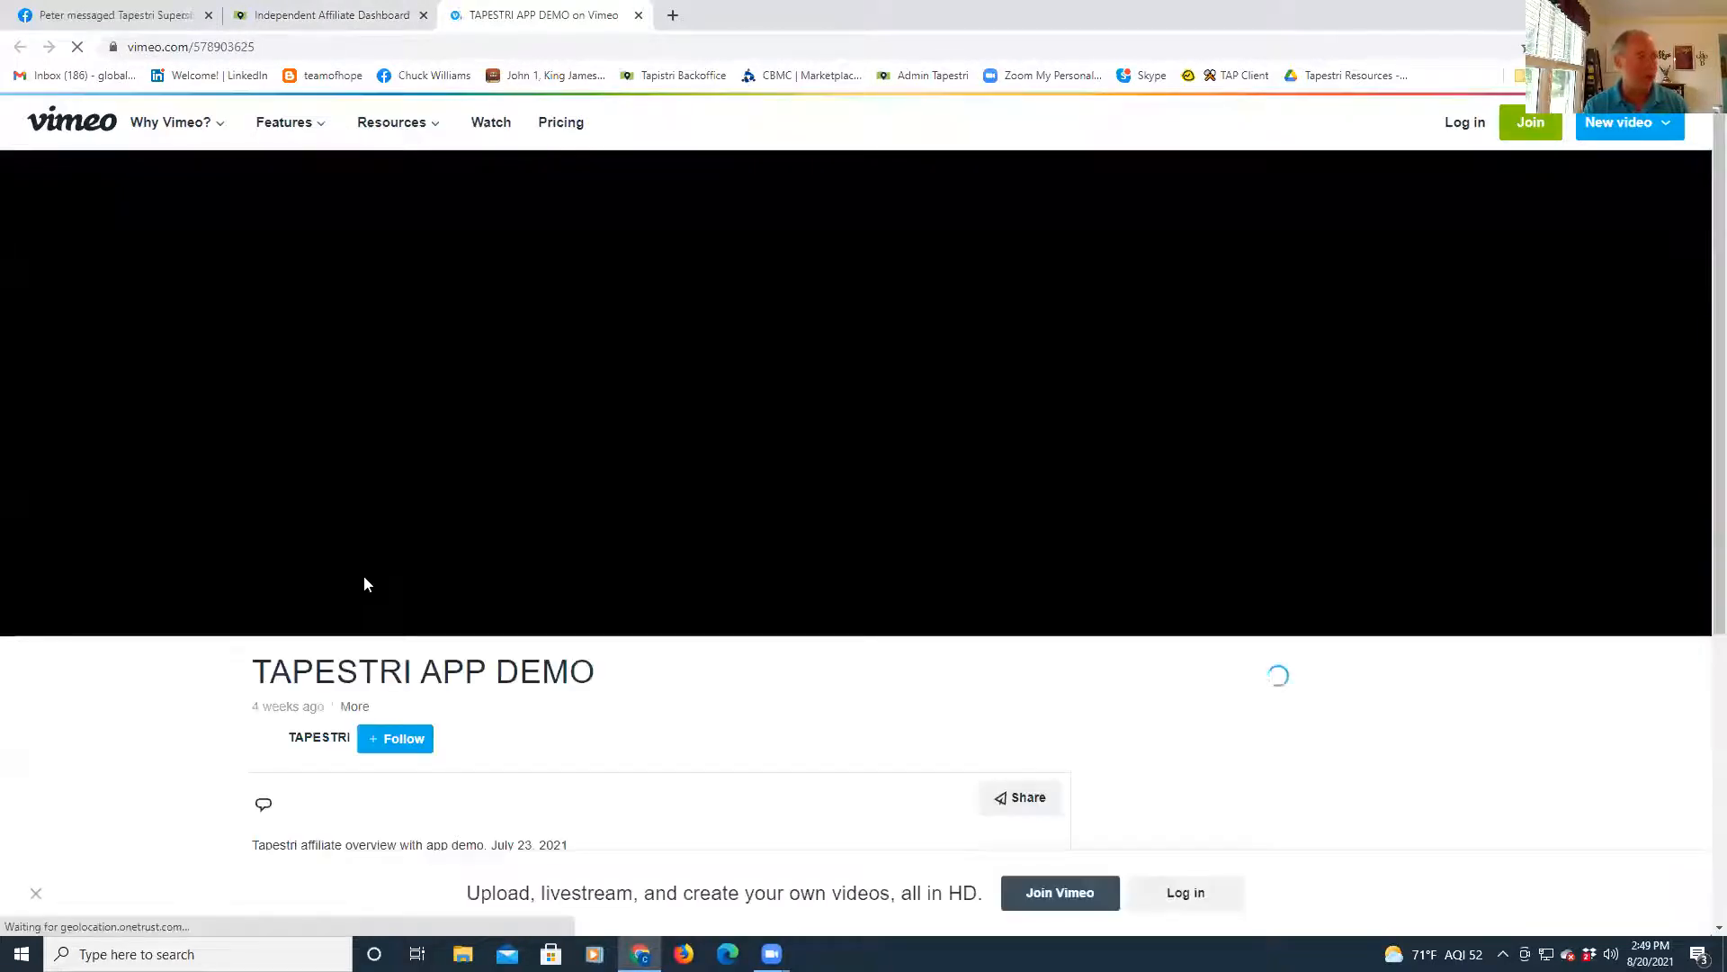
scroll(556, 643, down, 6)
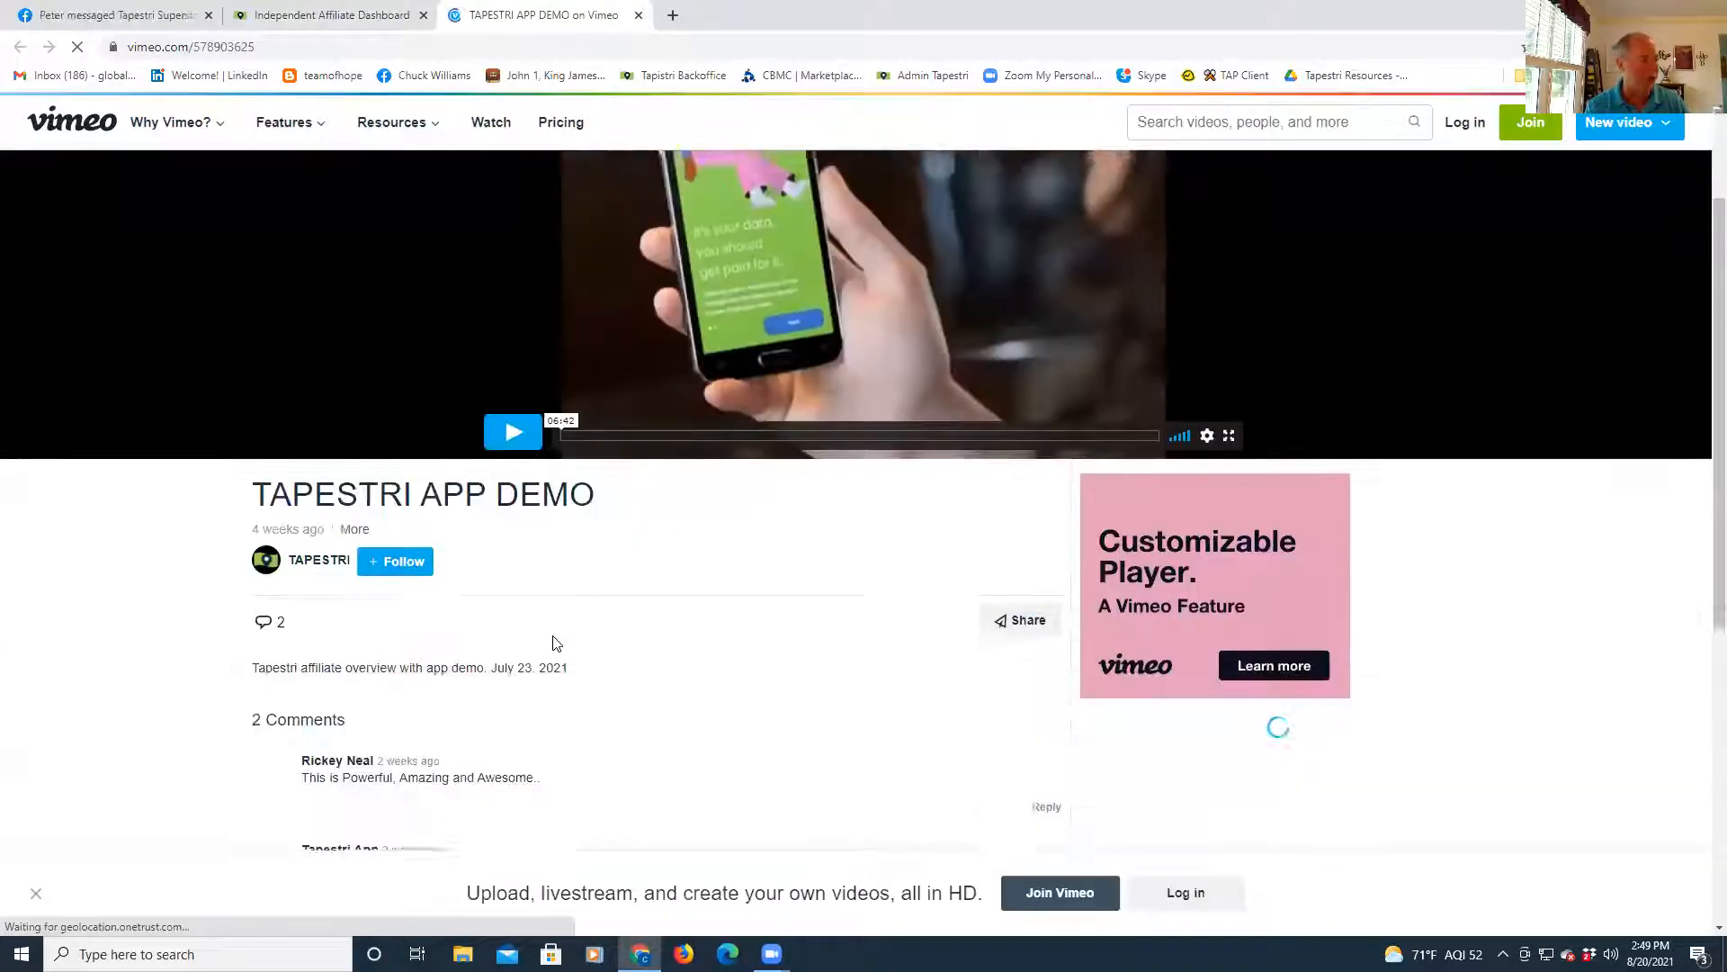
scroll(555, 644, up, 6)
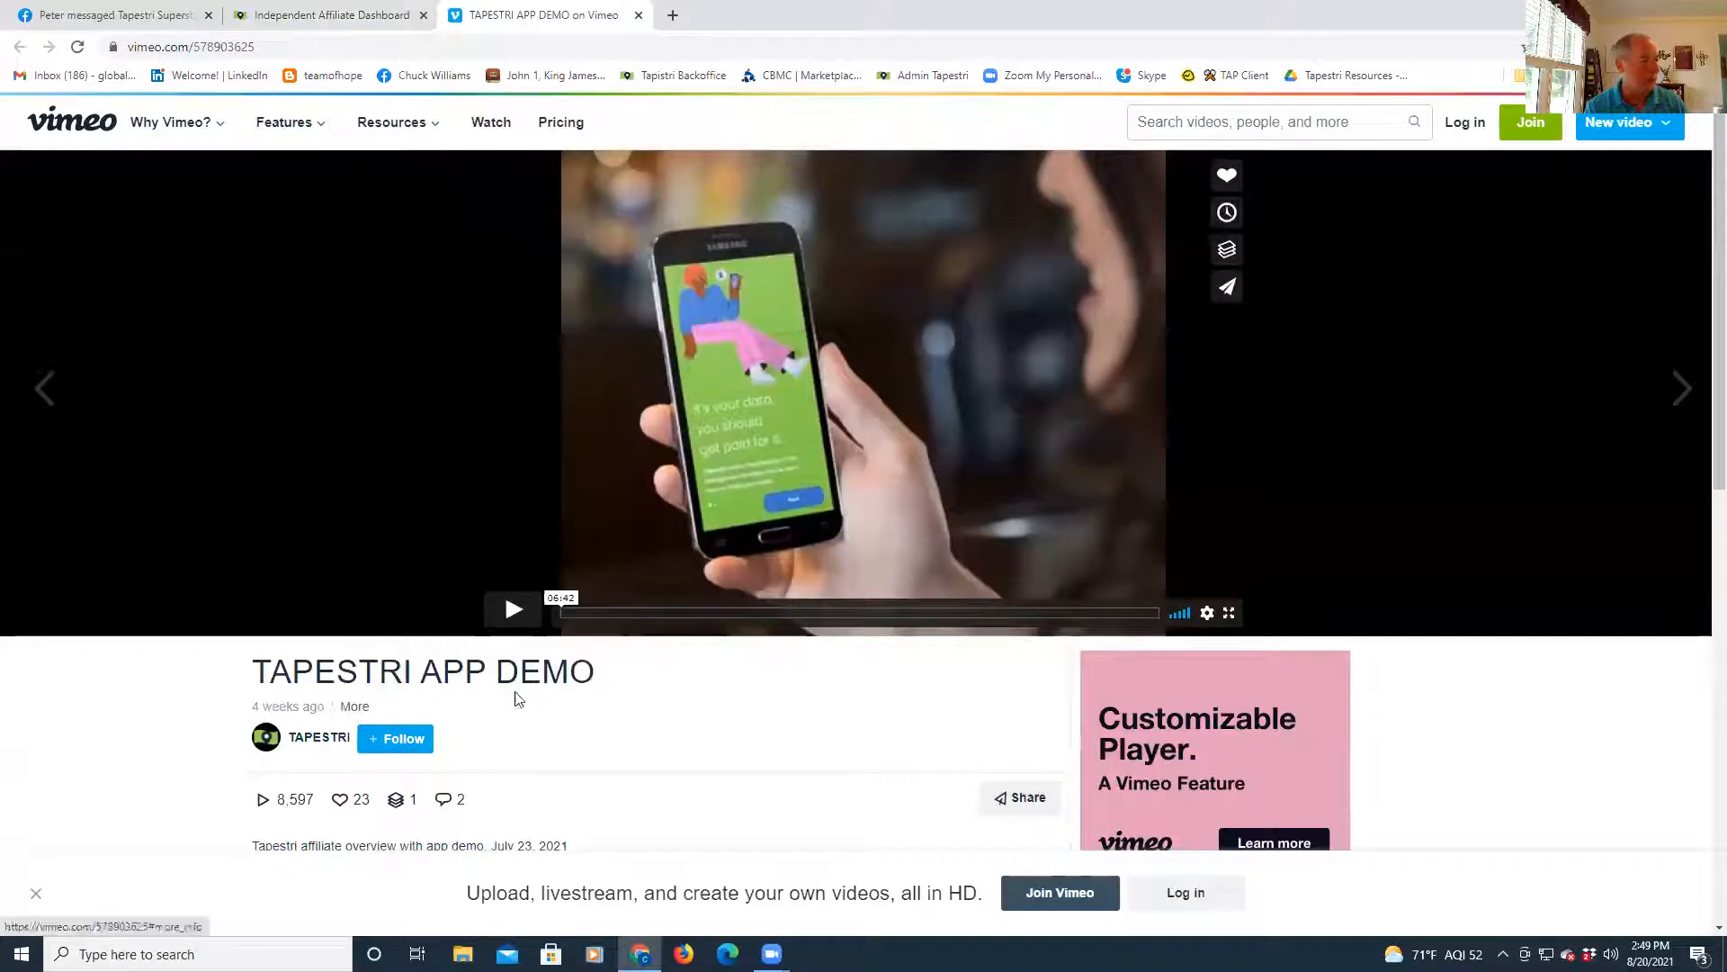
click(637, 16)
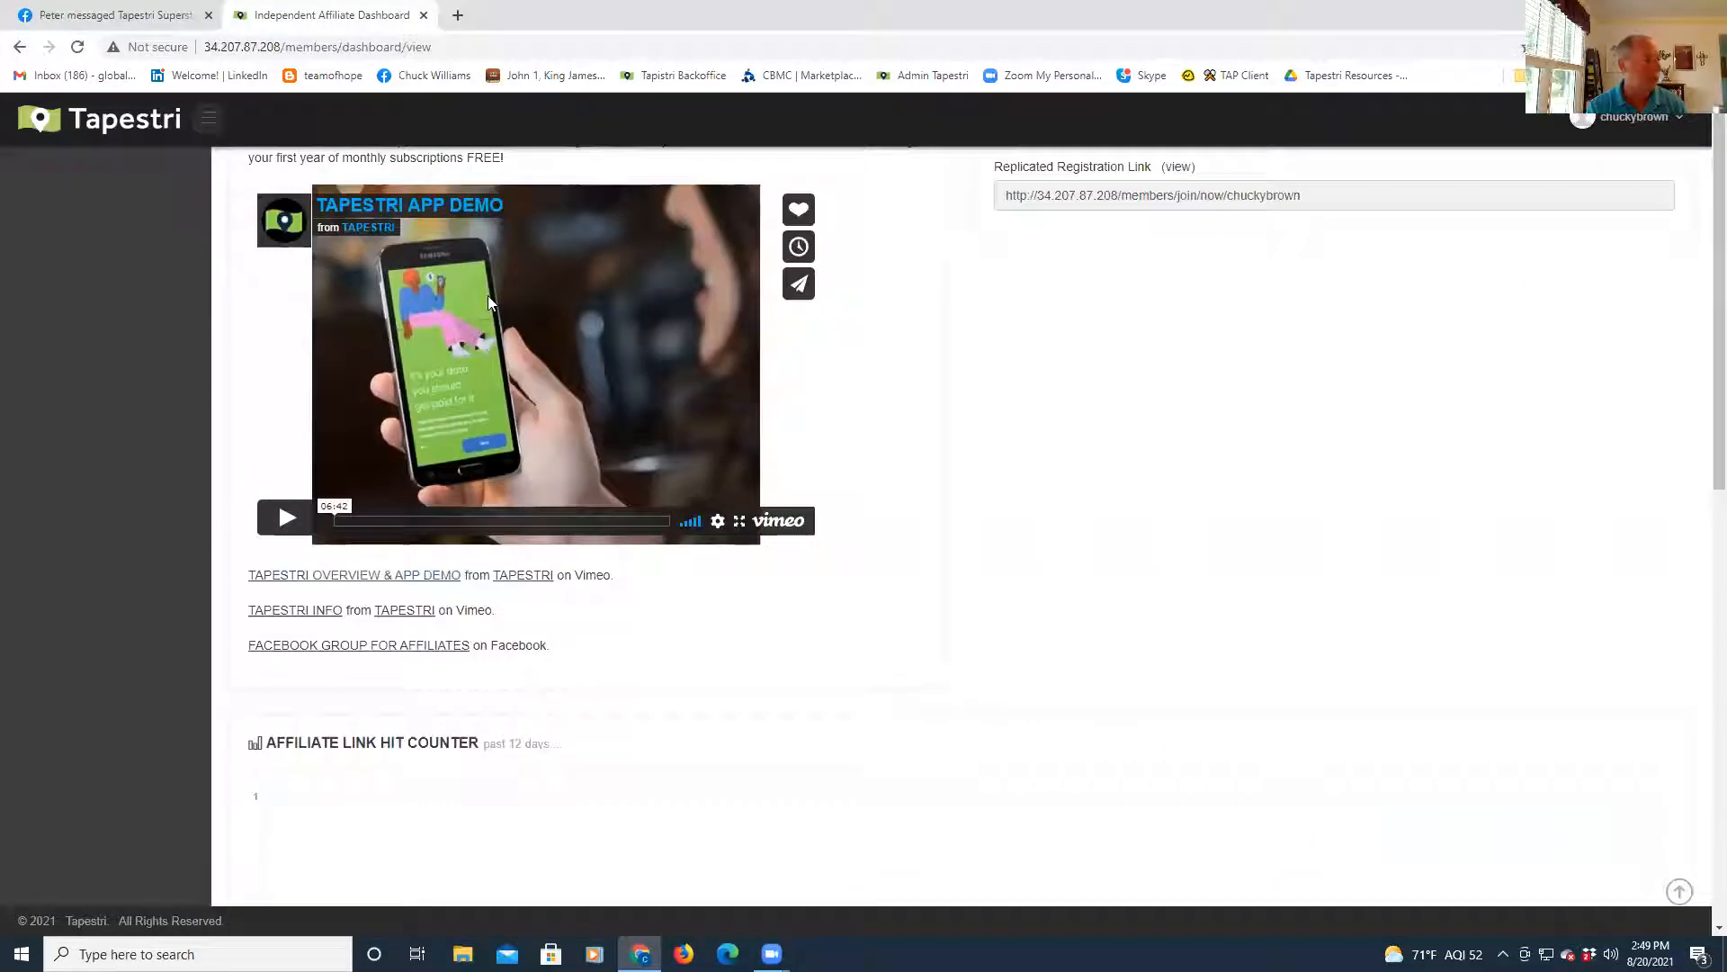
click(302, 612)
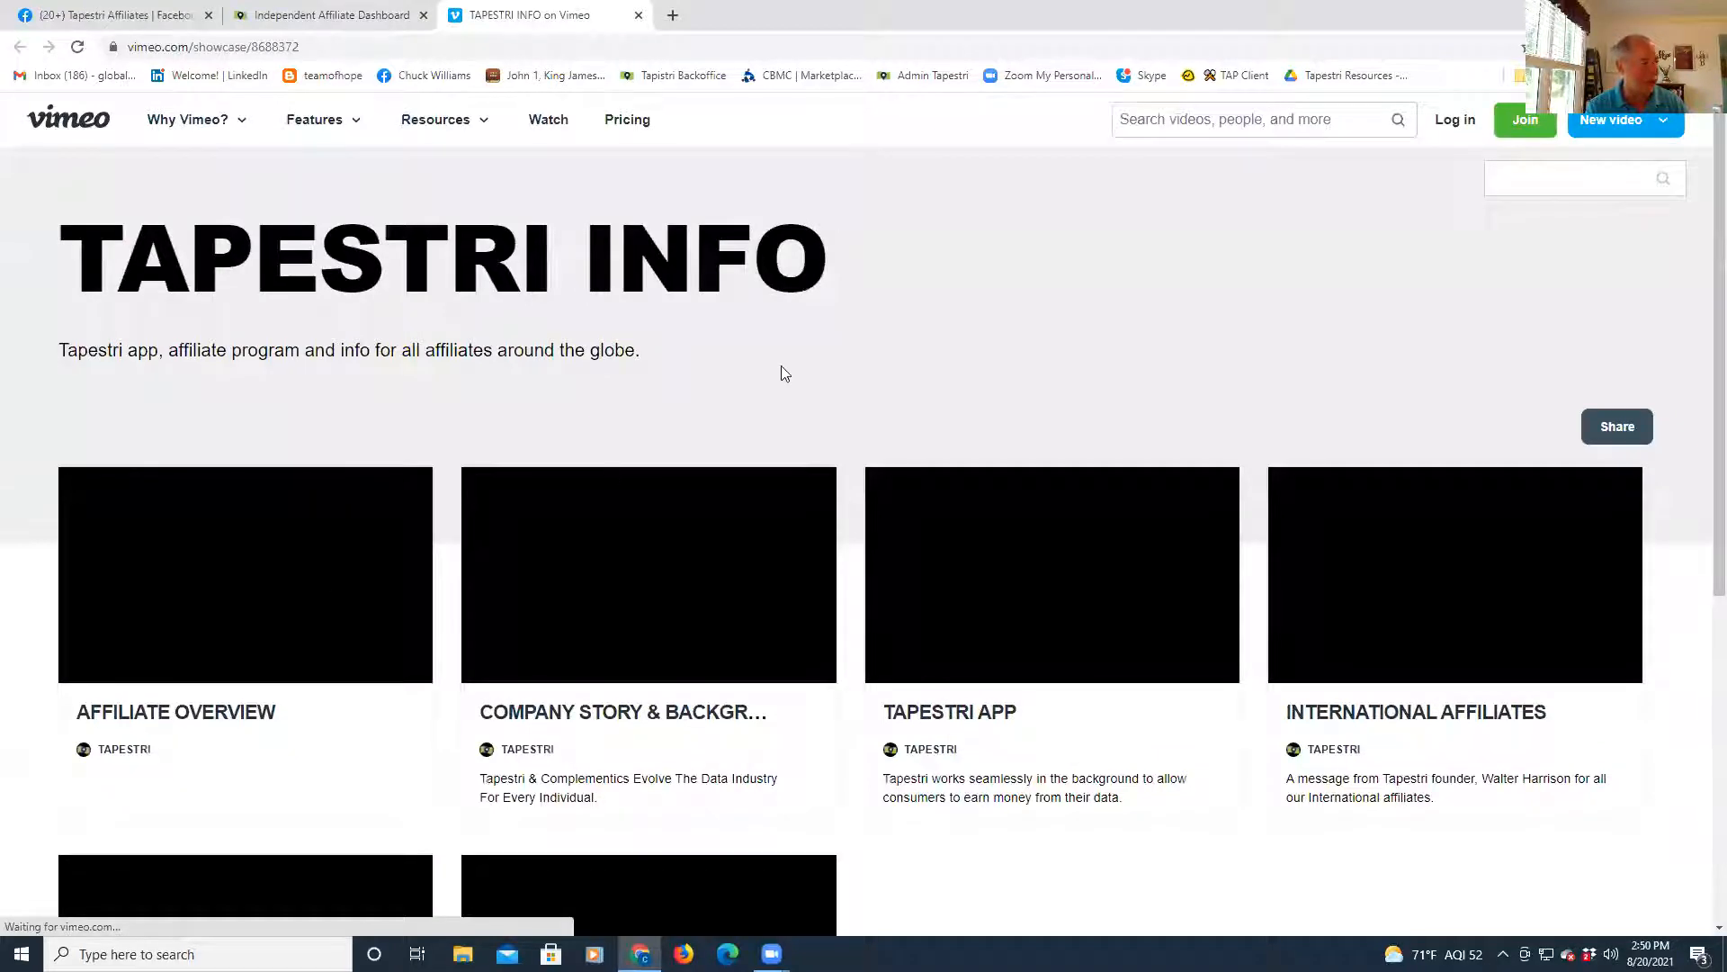
scroll(781, 369, down, 5)
scroll(783, 369, up, 5)
click(639, 15)
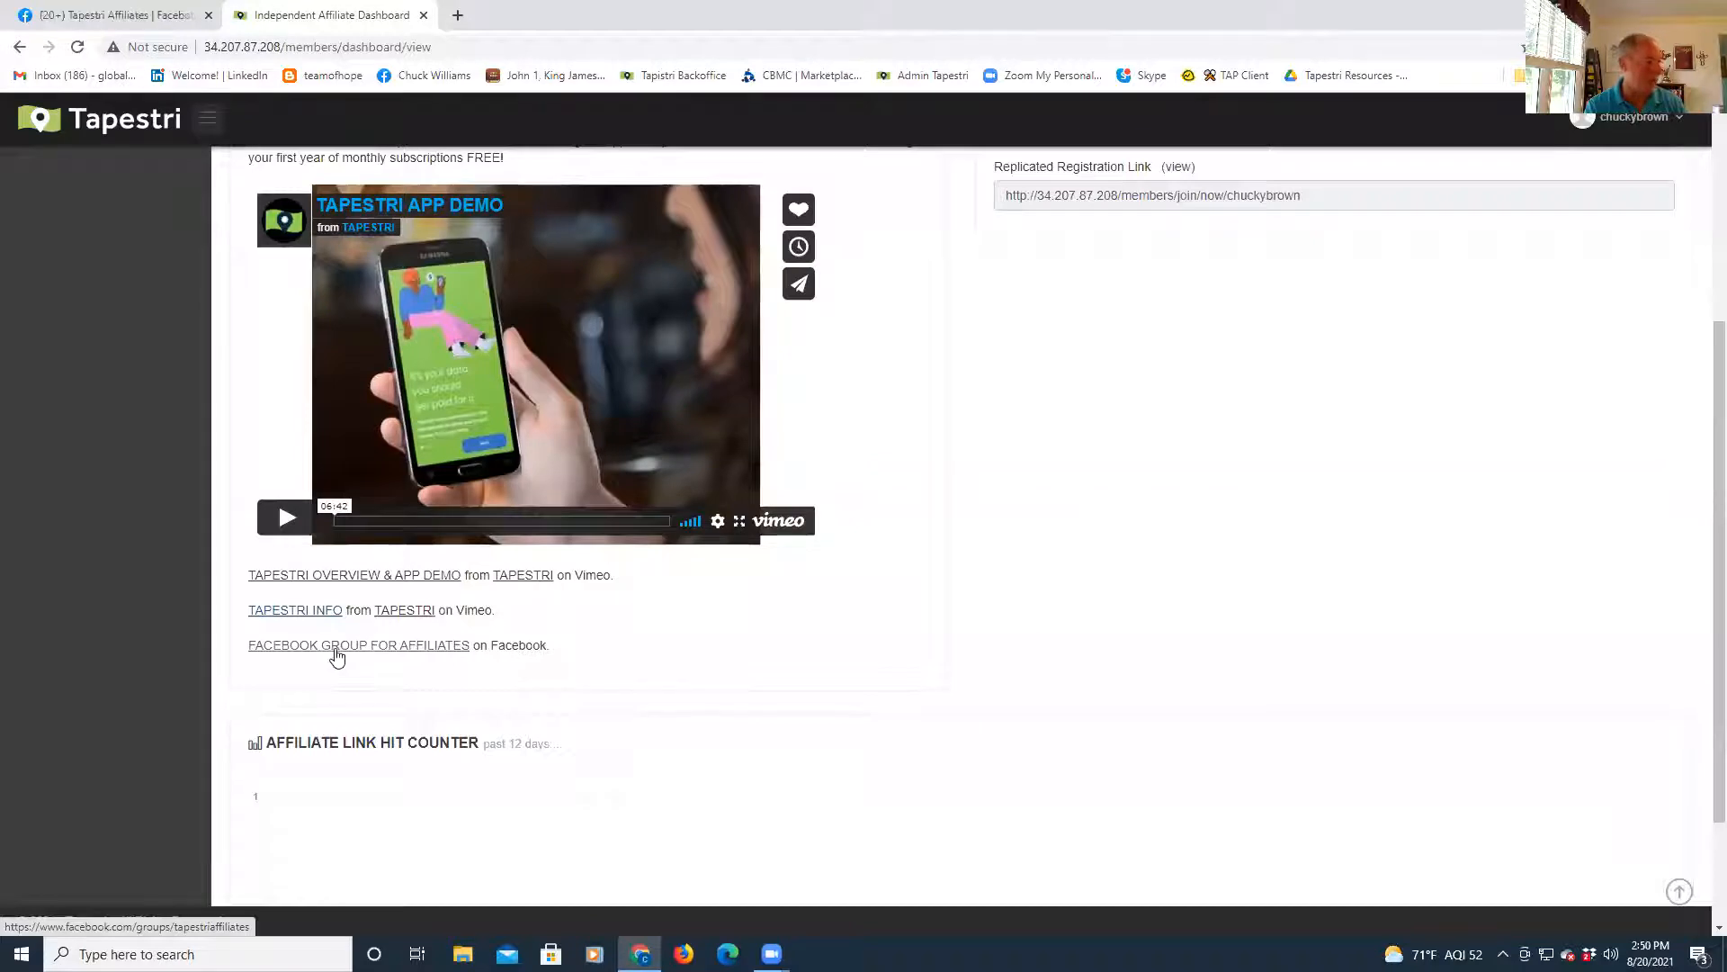
click(337, 657)
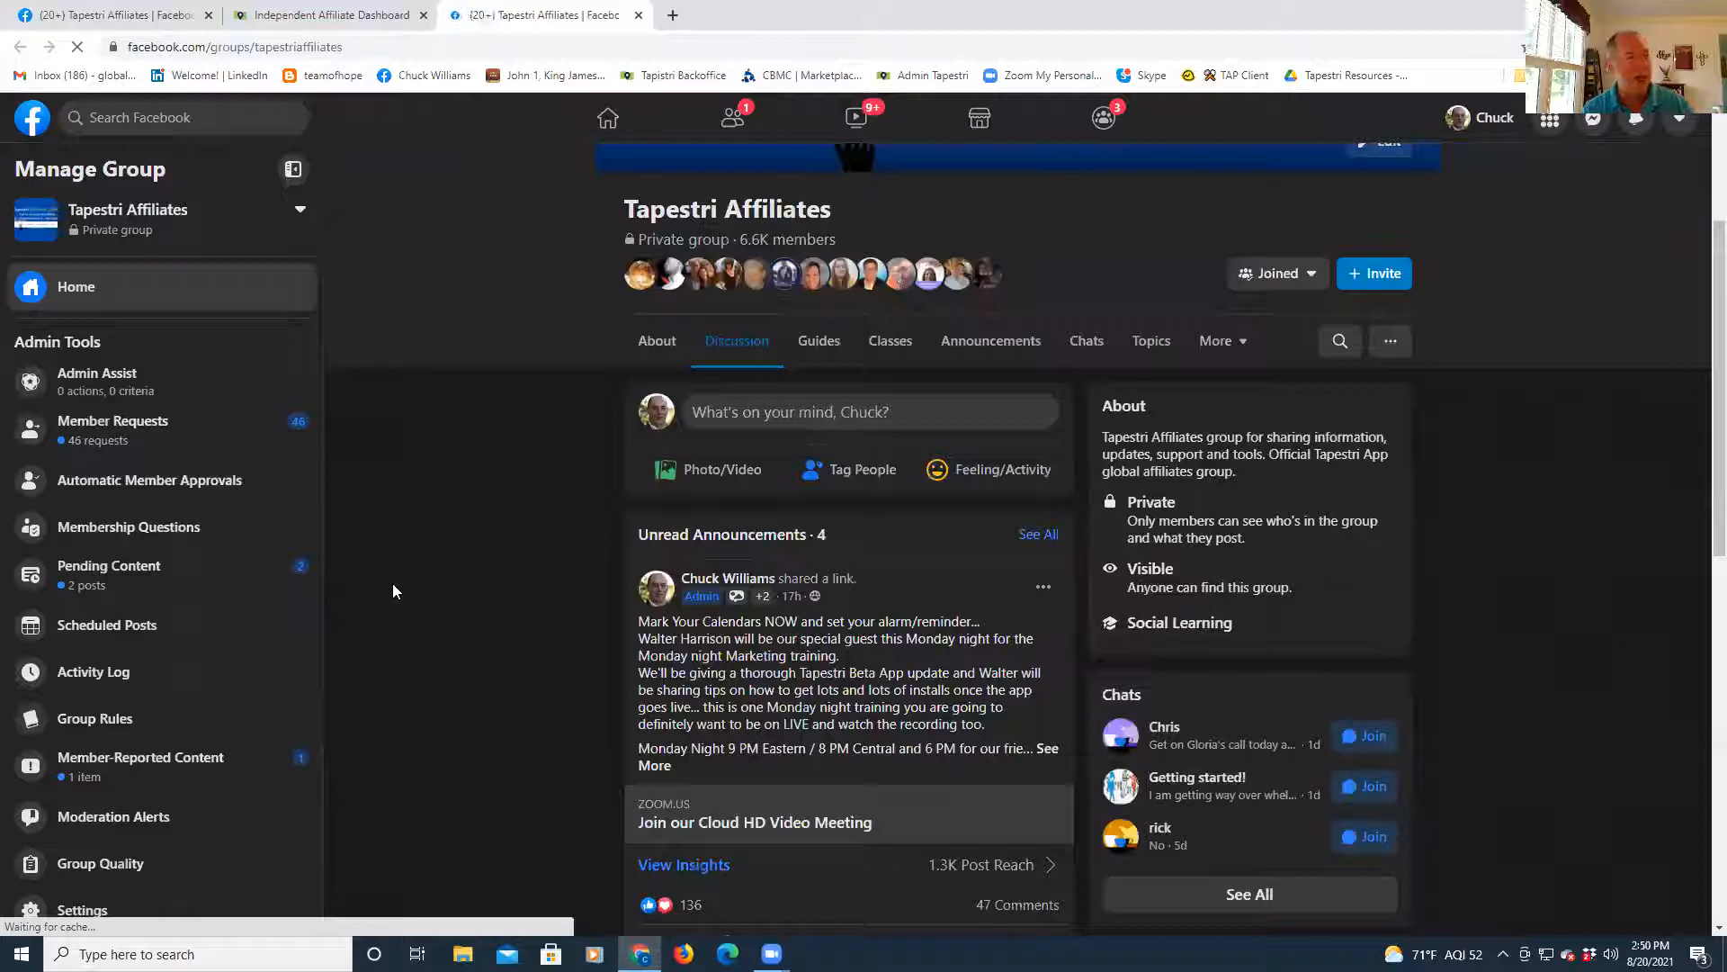
click(639, 15)
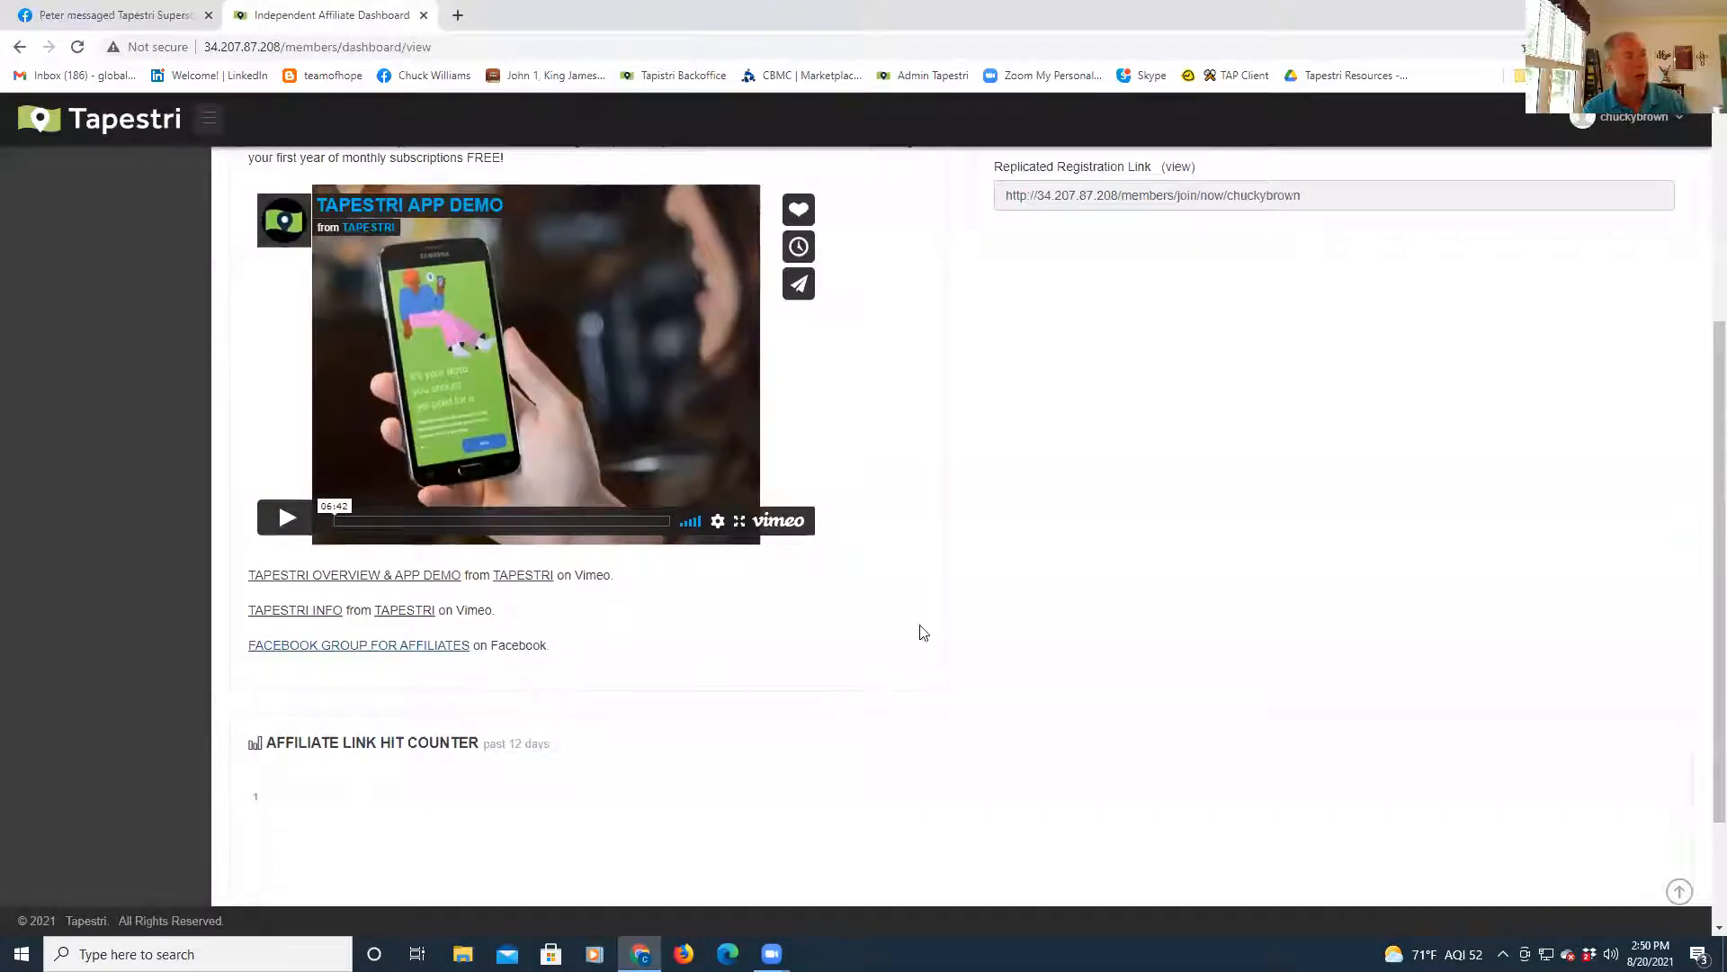
scroll(922, 633, up, 4)
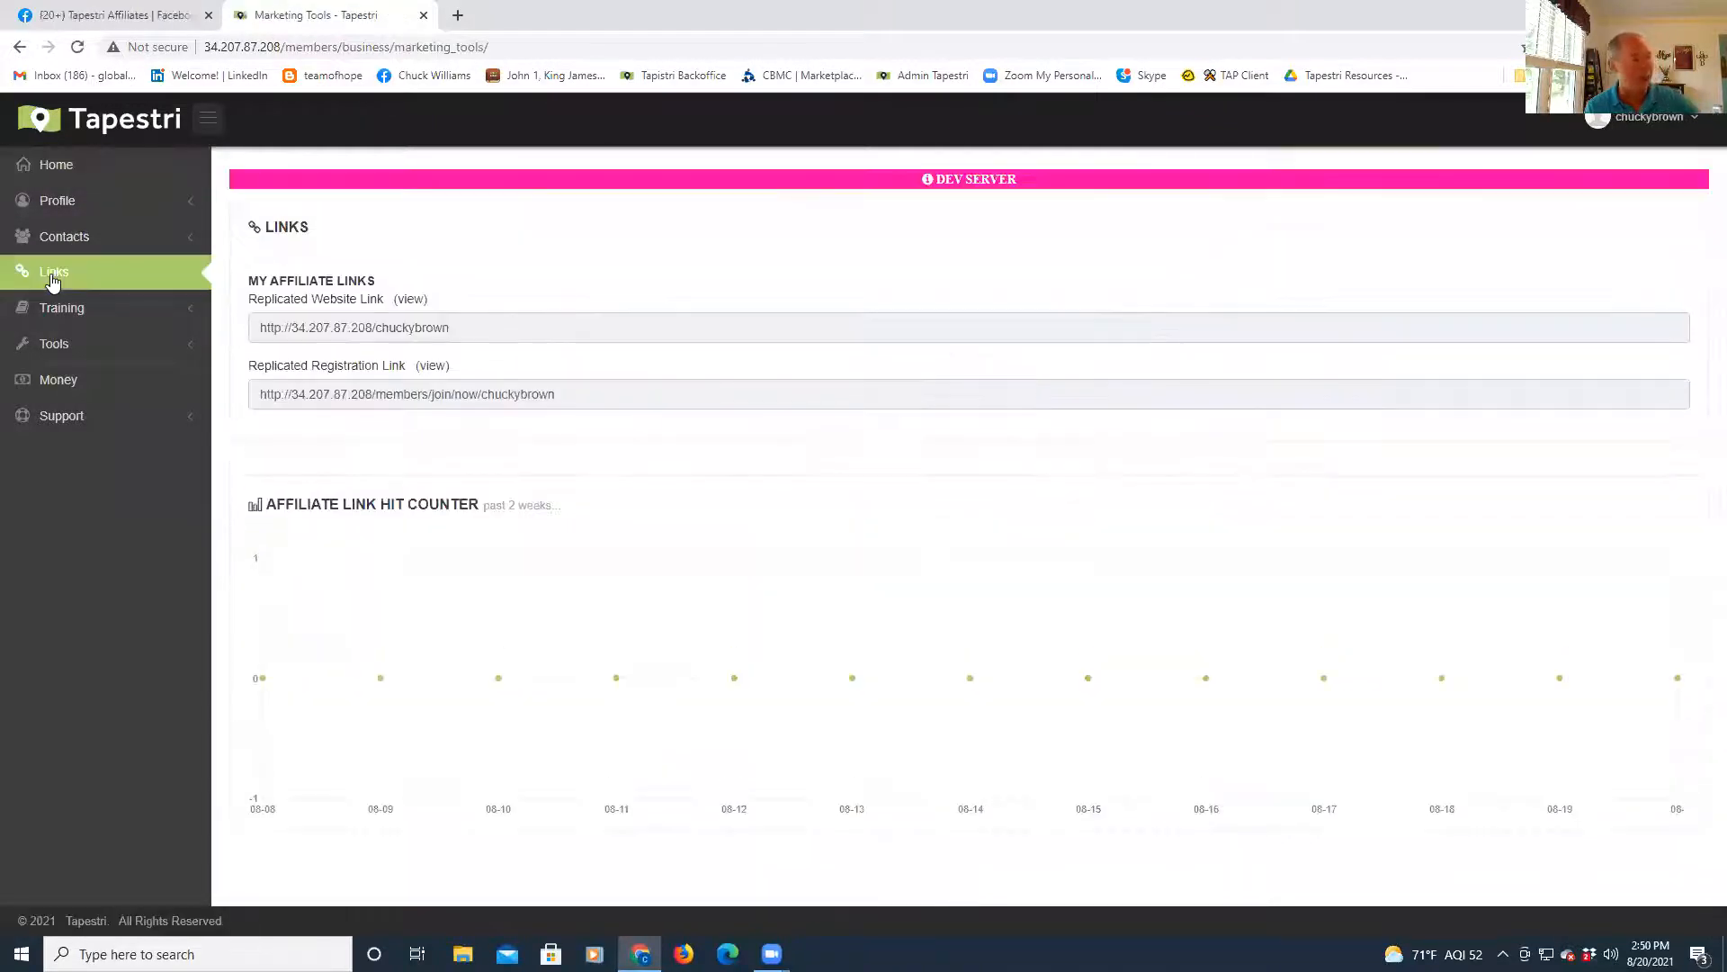
- Expand the Training and Tools sidebar sections to list the available marketing tools
click(54, 313)
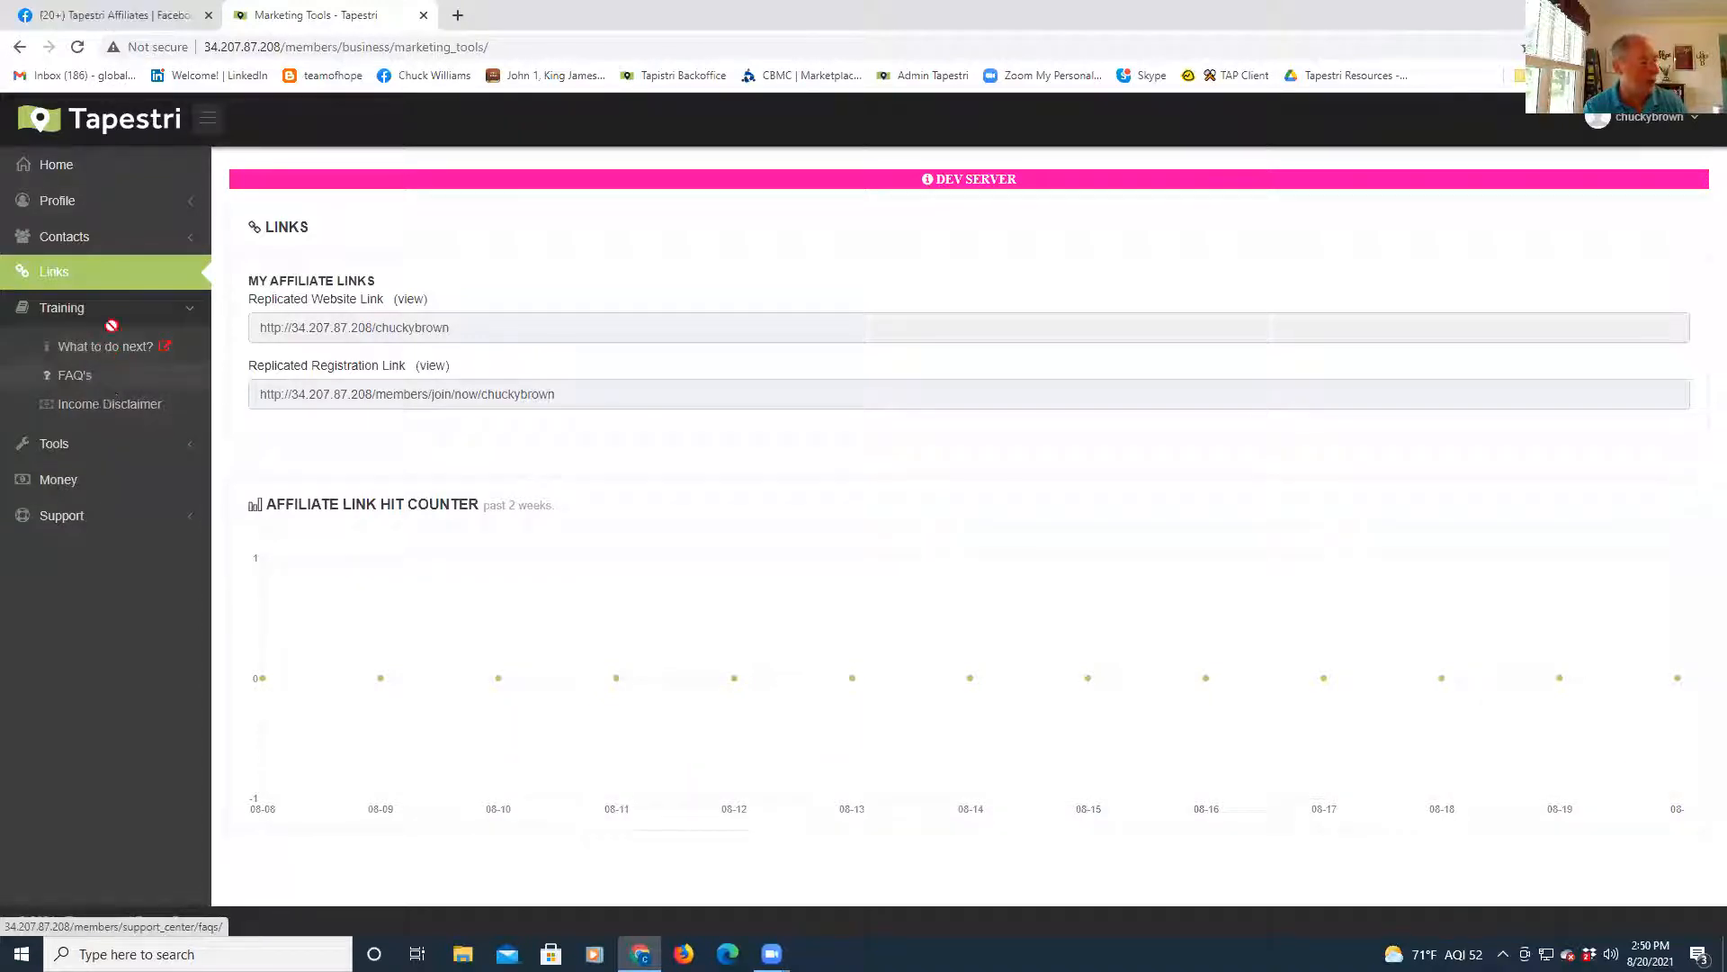
click(55, 453)
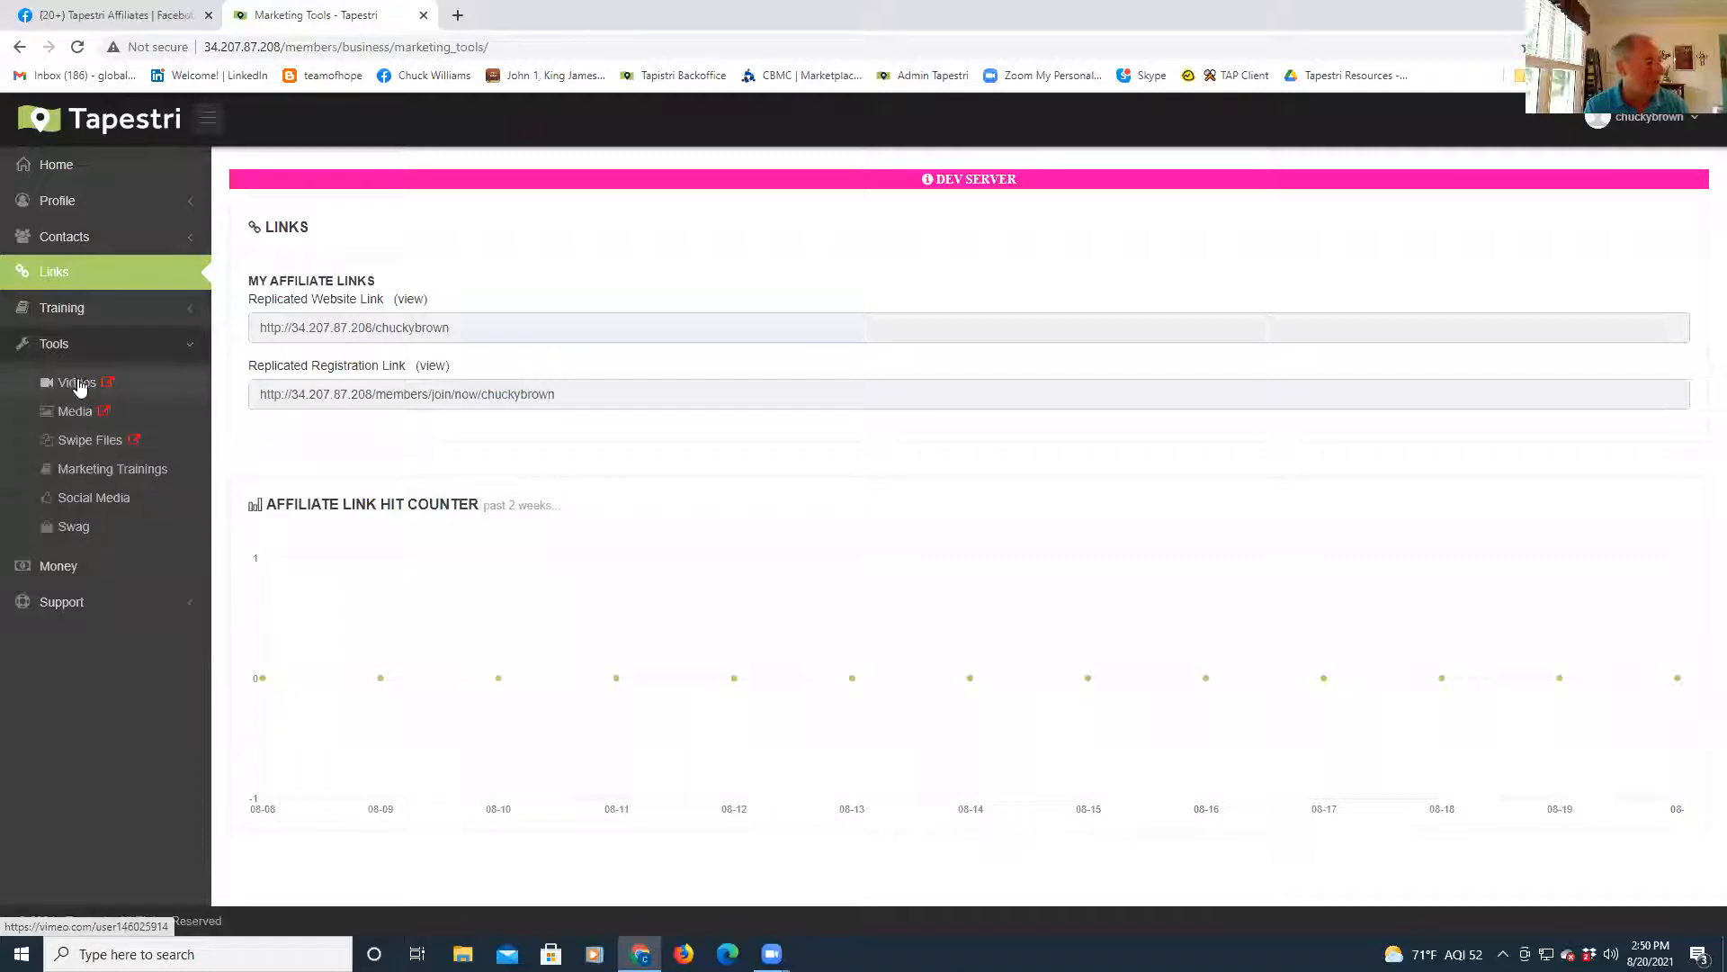